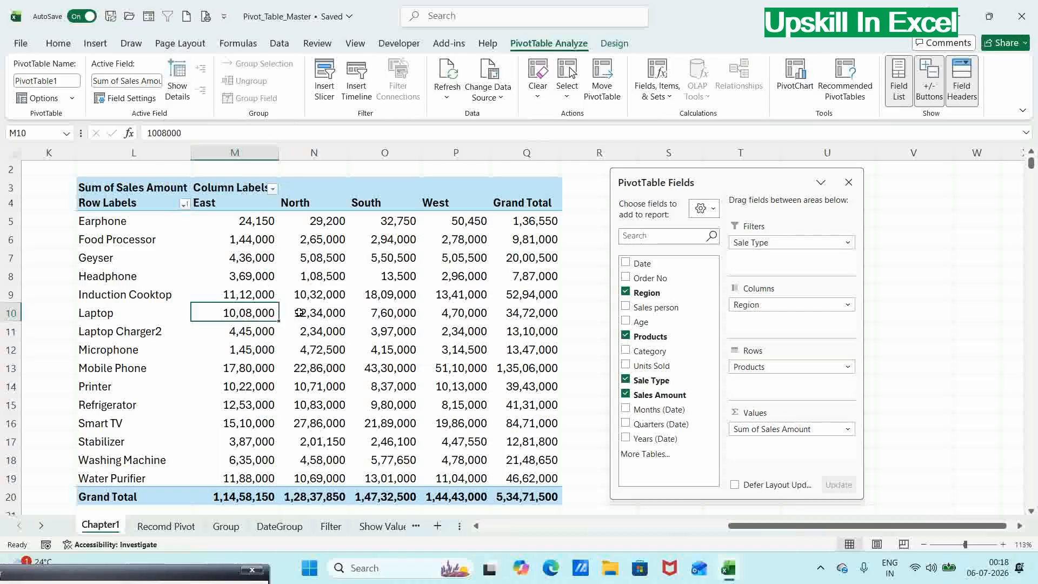
Step: Show the underlying records behind the Laptop row's Grand Total in the PivotTable as a detail sheet
left_click(328, 309)
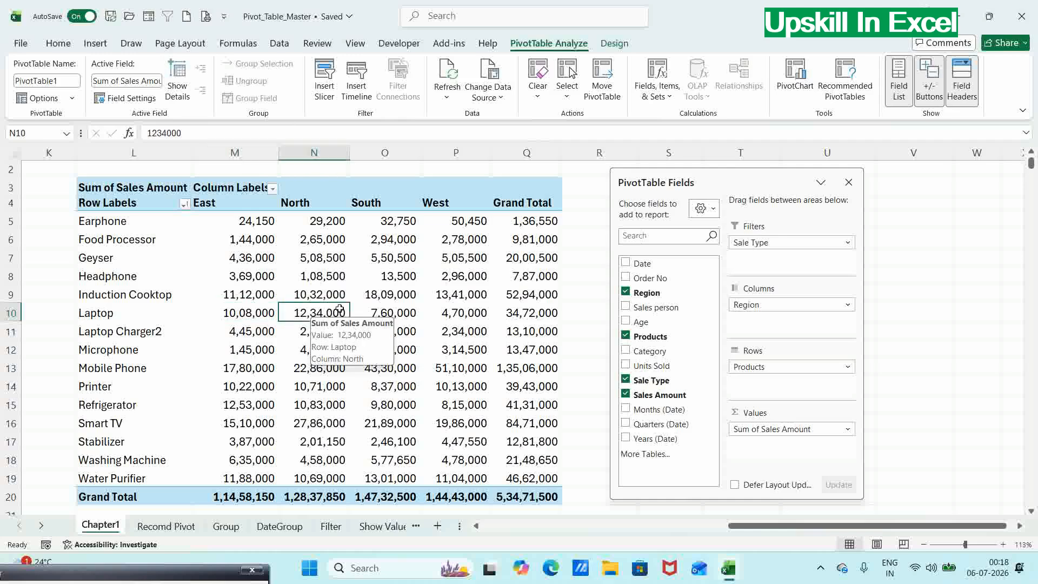
left_click(384, 309)
left_click(453, 312)
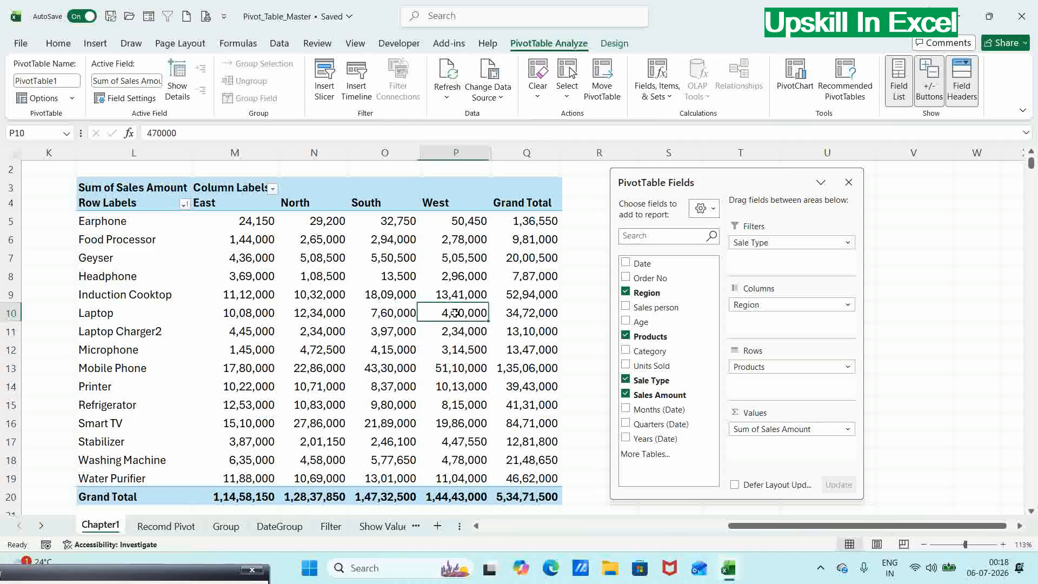
left_click(531, 312)
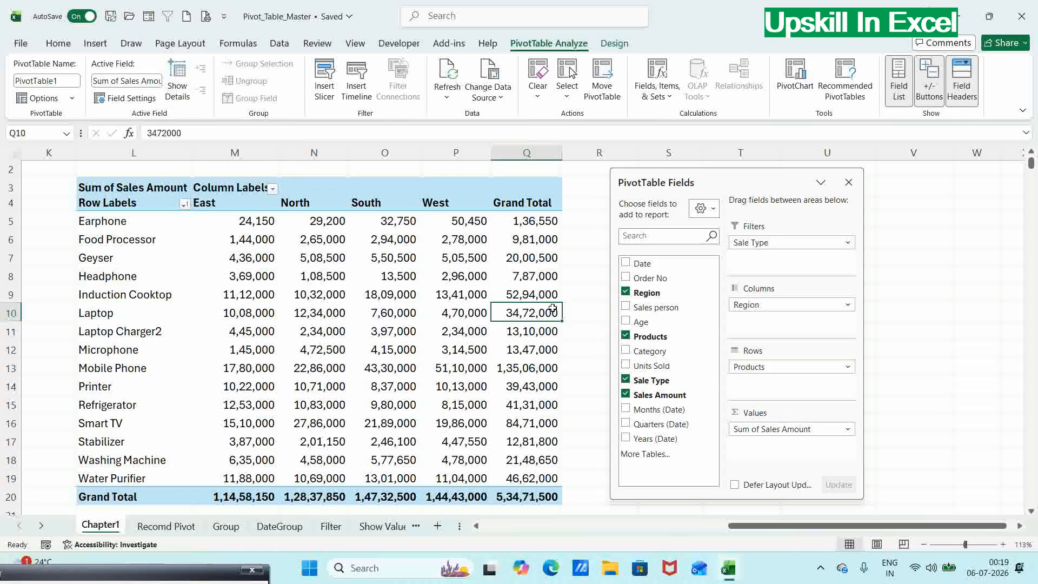
mouse_move(553, 312)
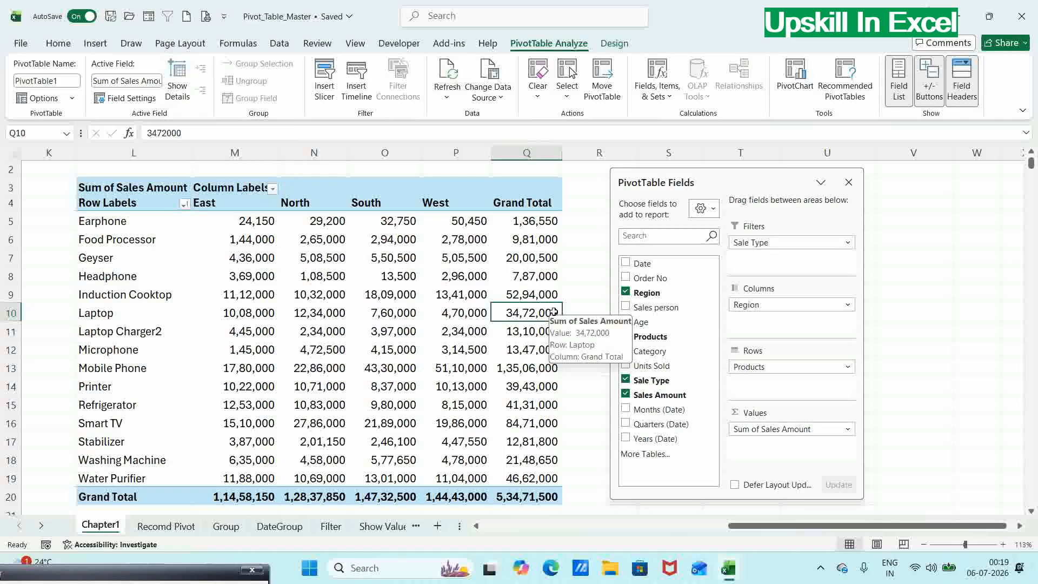
left_click(179, 80)
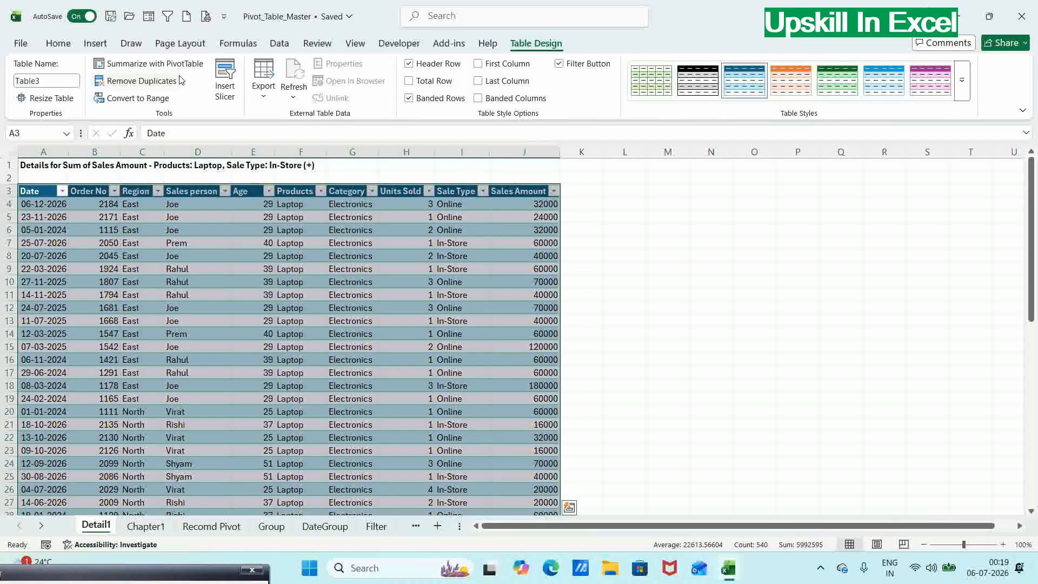
Step: Set the font size of the whole Detail1 sheet to 14
left_click(223, 321)
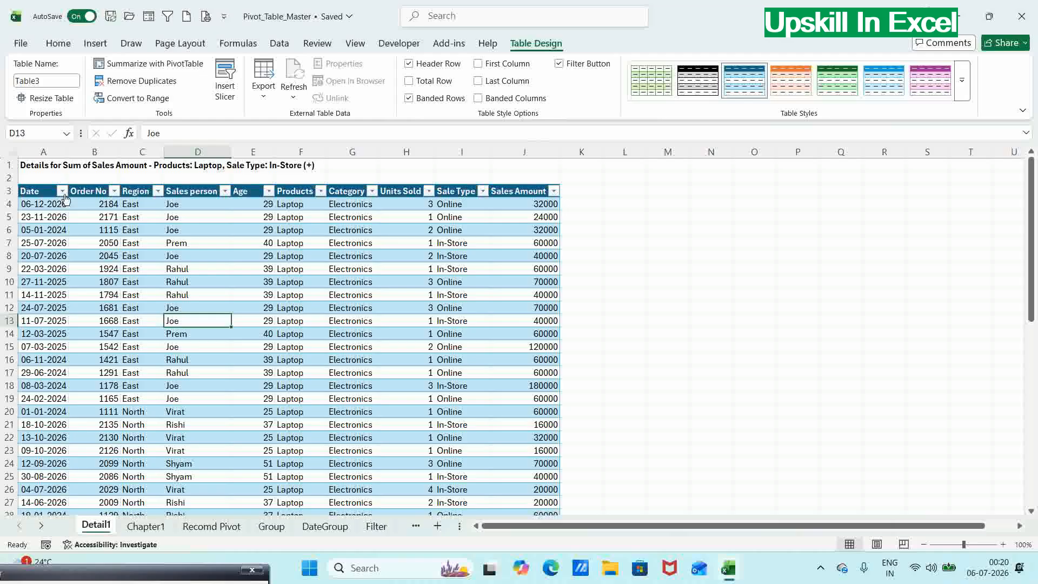
left_click(11, 152)
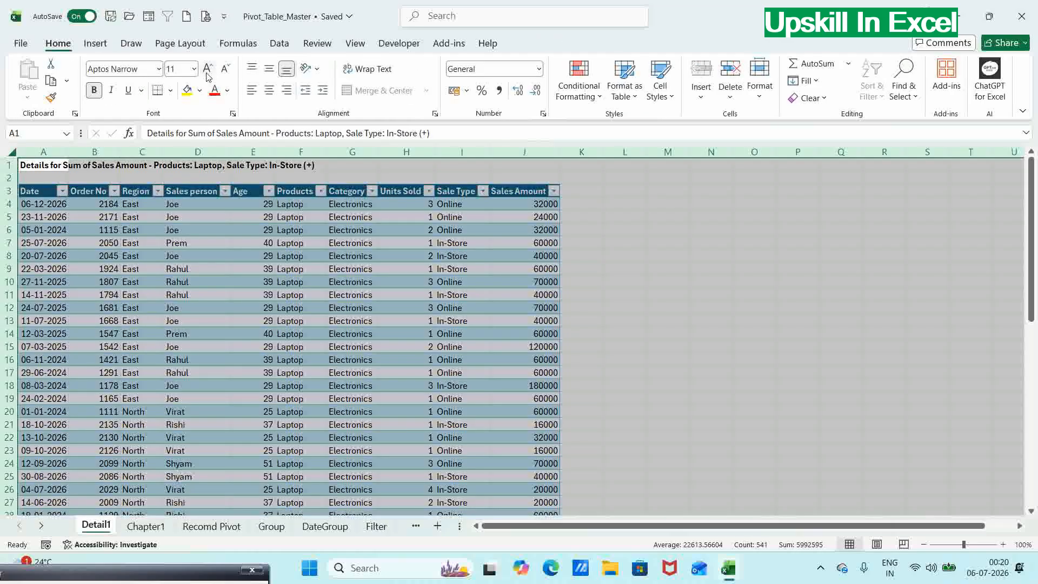
left_click(194, 69)
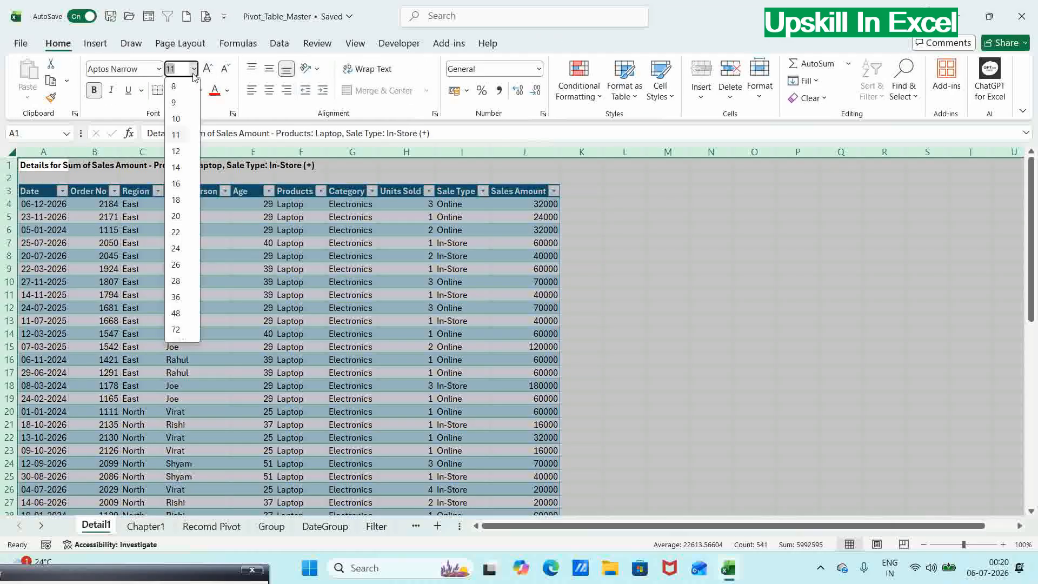
left_click(175, 168)
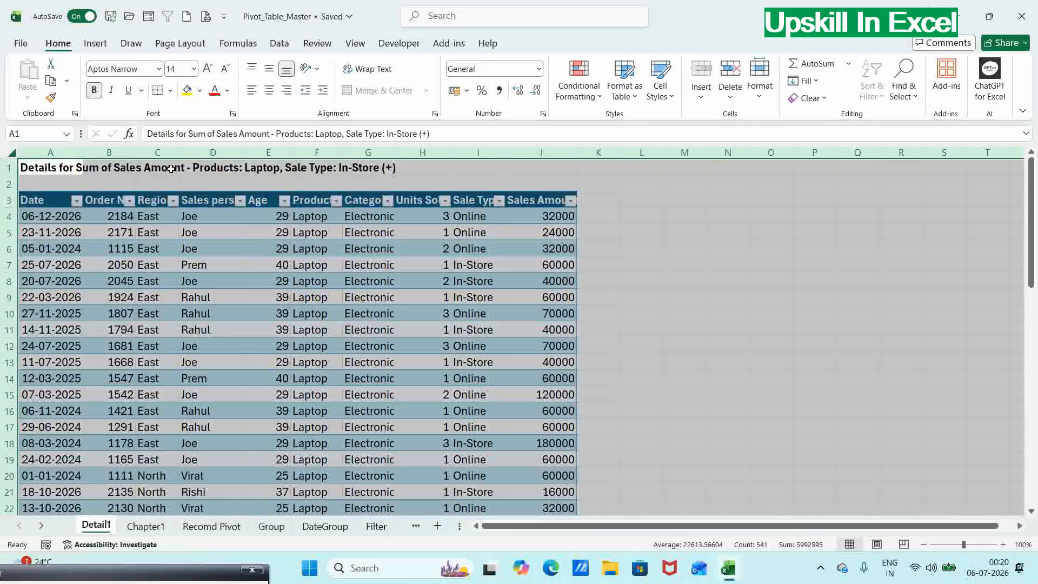
left_click(86, 248)
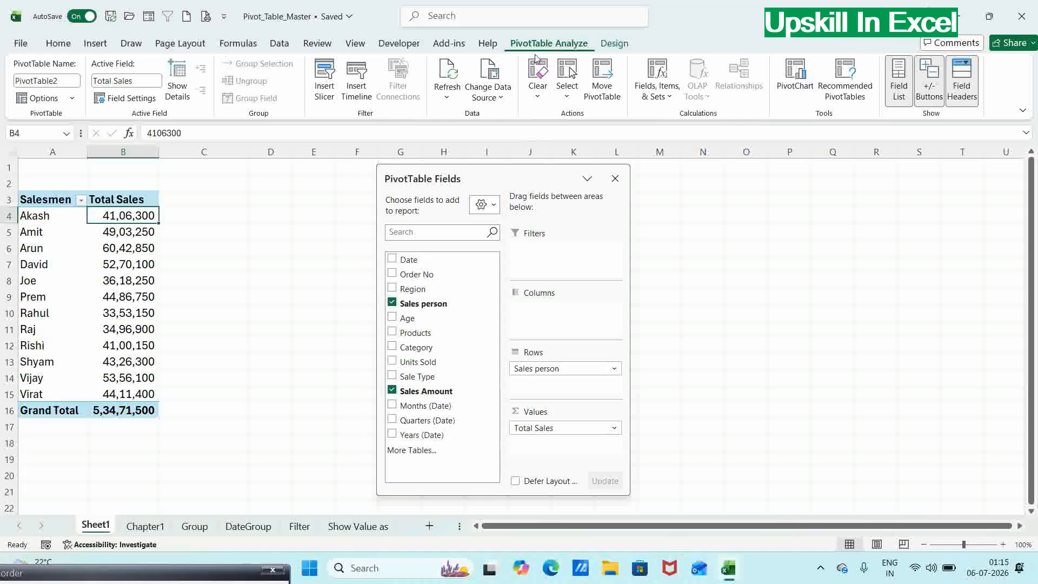
Step: Review the summary calculation types in the Total Sales value field settings, keeping Sum
left_click(131, 98)
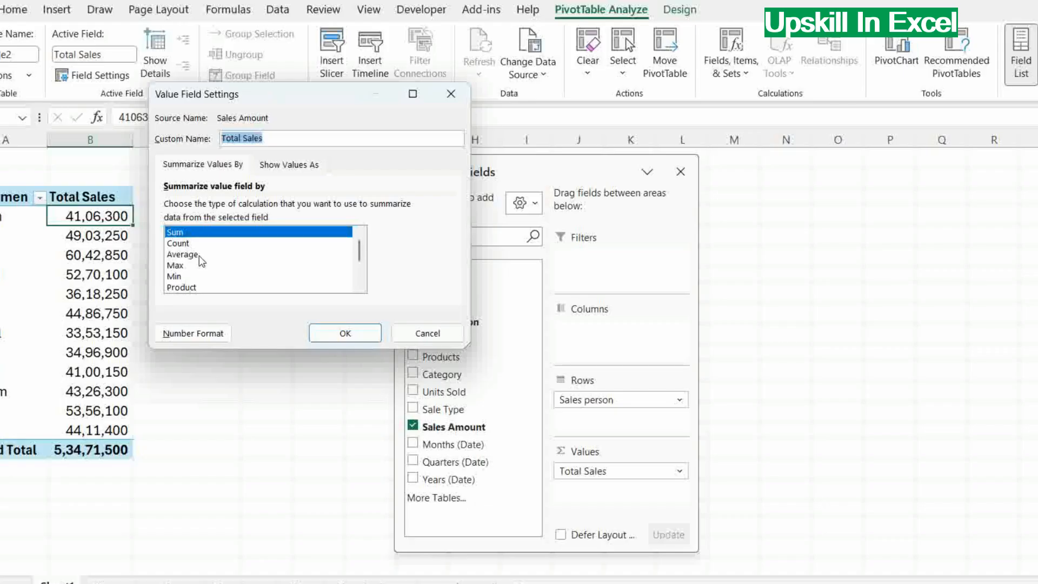
left_click(360, 334)
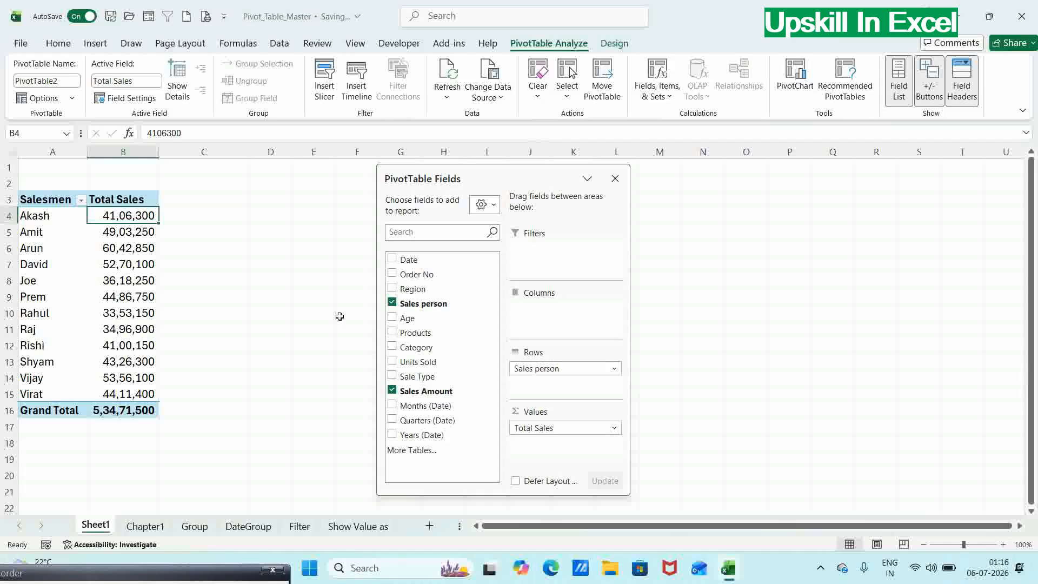
Step: Check the Order No column in the Chapter1 source data and add Order No to the salesmen PivotTable's values
key("ctrl+Page_Down")
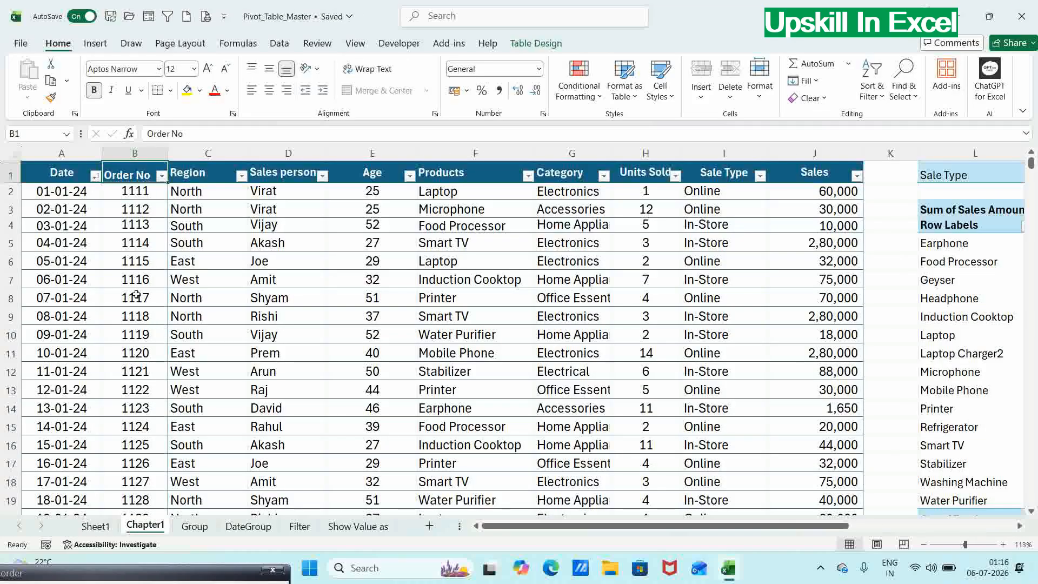
key("ctrl+Page_Up")
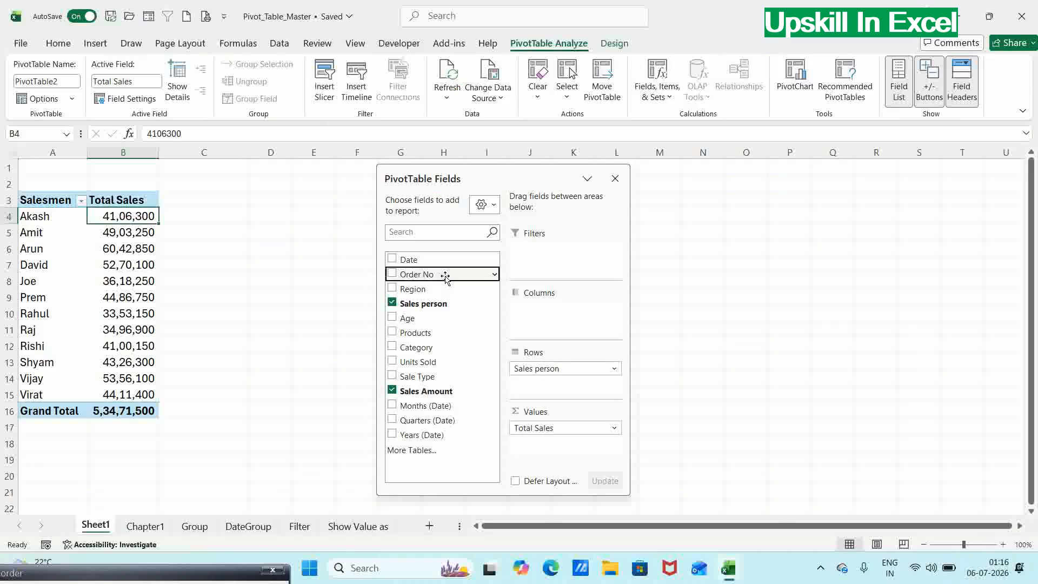
left_click_drag(446, 277, 545, 448)
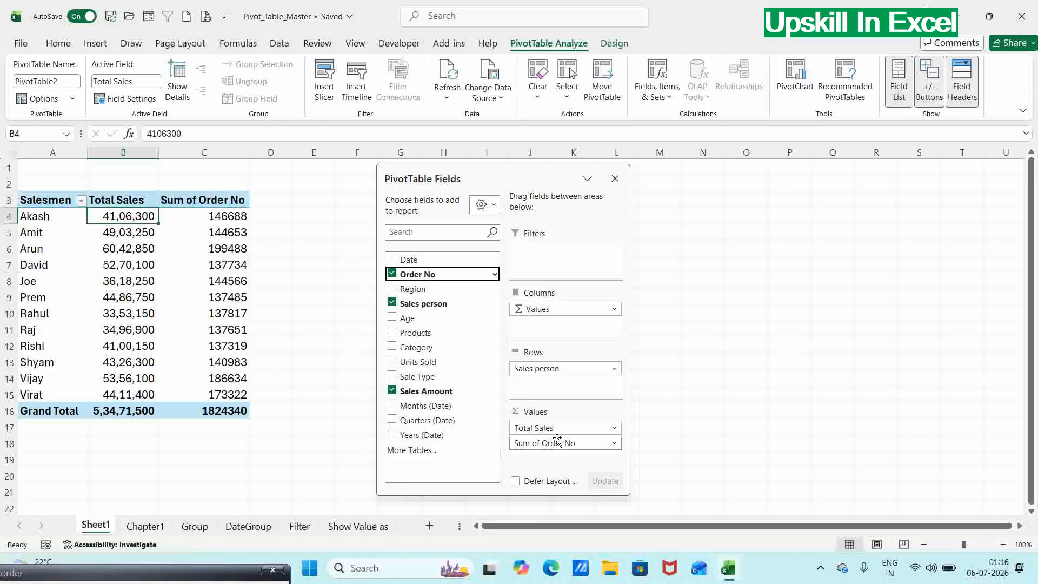
Step: Change the Order No value field's summary calculation from Sum to Count
left_click(234, 214)
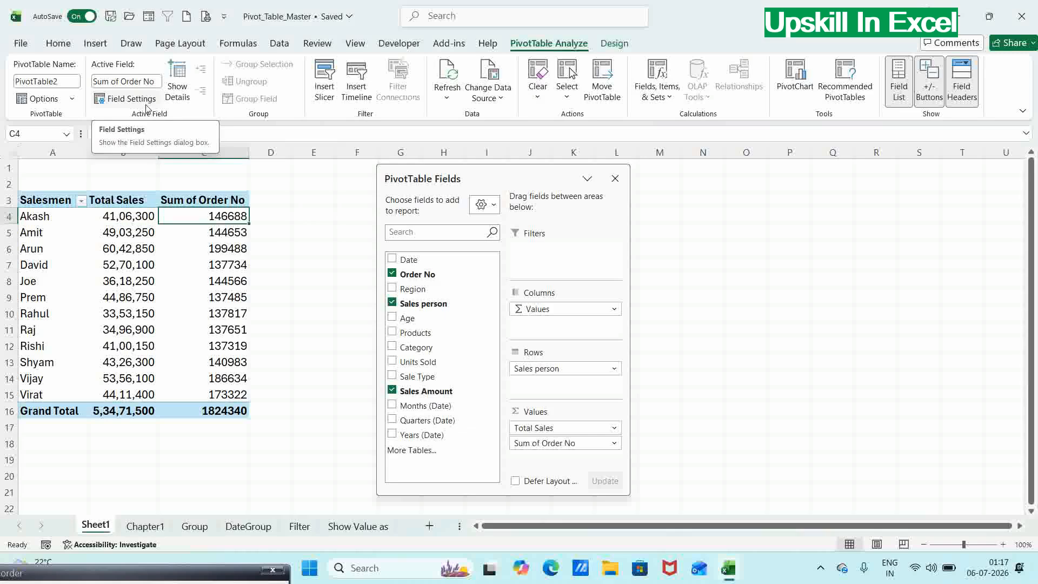
left_click(231, 201)
double_click(238, 200)
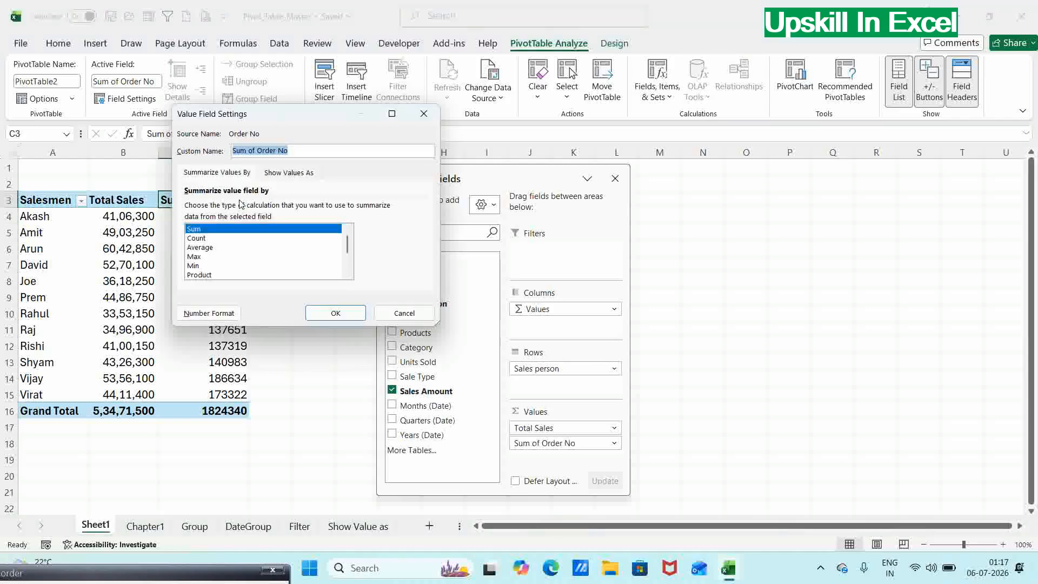
left_click(201, 239)
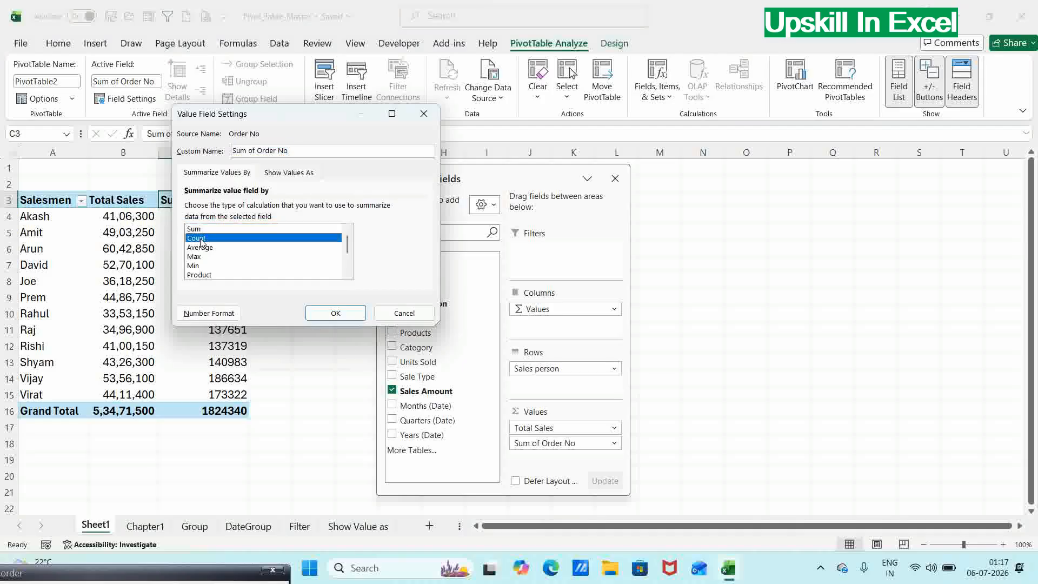
left_click(336, 314)
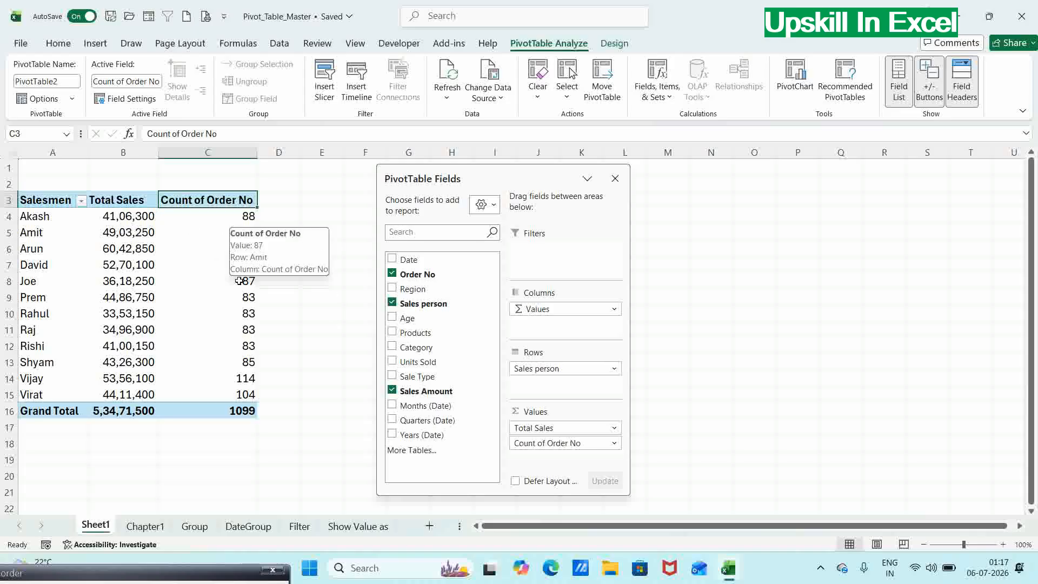
mouse_move(239, 384)
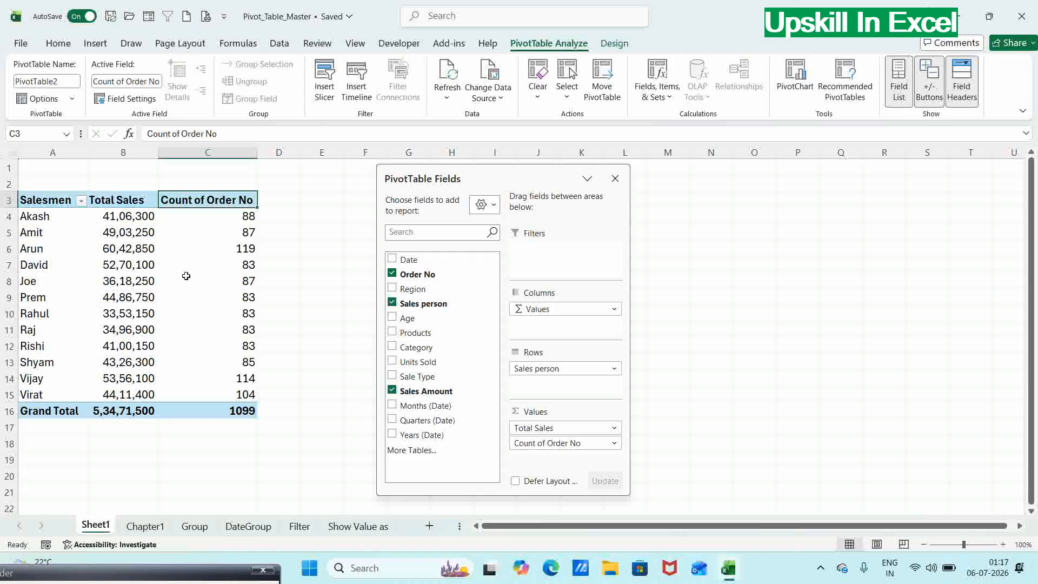
mouse_move(186, 277)
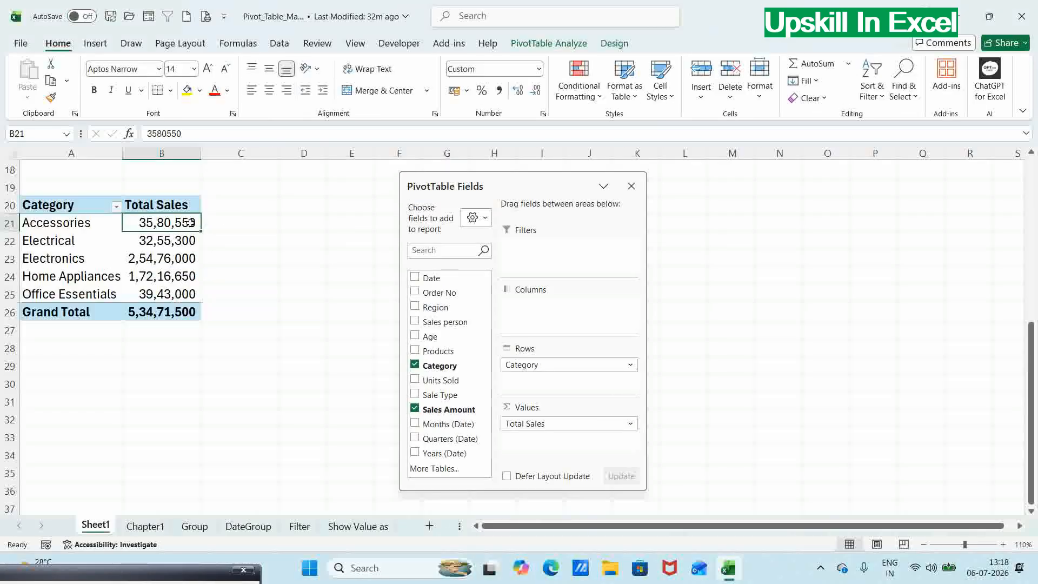
Step: Add Sales Amount a second time to the values of the Category PivotTable
mouse_move(181, 292)
mouse_move(171, 245)
left_click(447, 410)
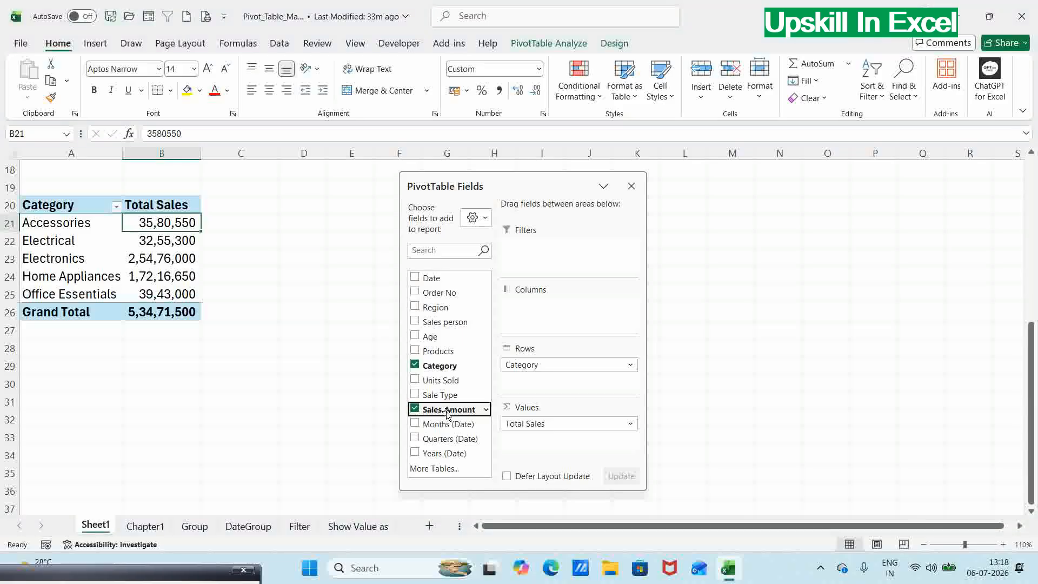
left_click_drag(447, 414, 522, 448)
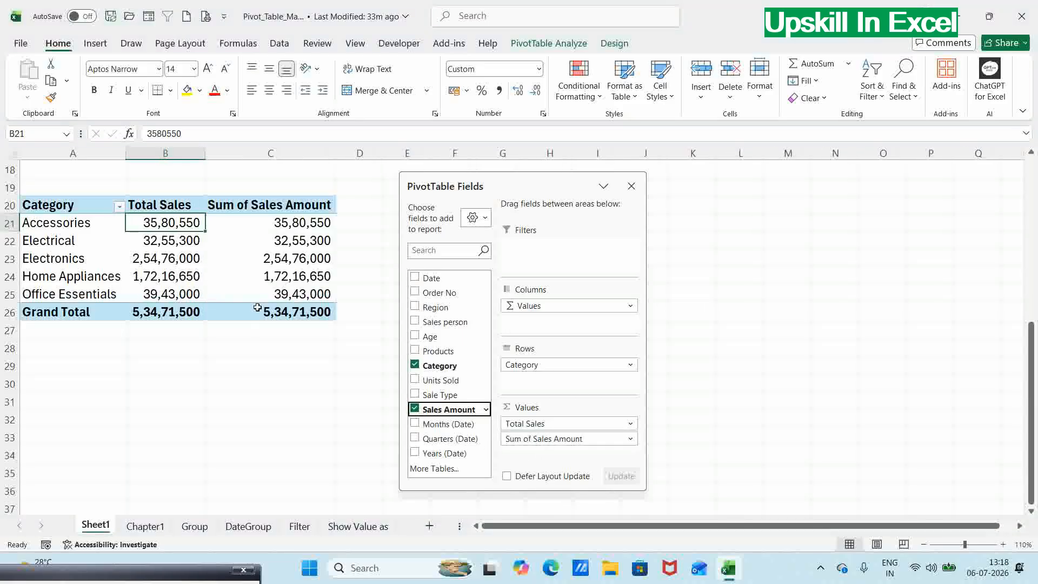
Step: Apply the custom number format #,##0,"K" to the category rows of the Sum of Sales Amount column, C21:C25
left_click_drag(270, 222, 270, 293)
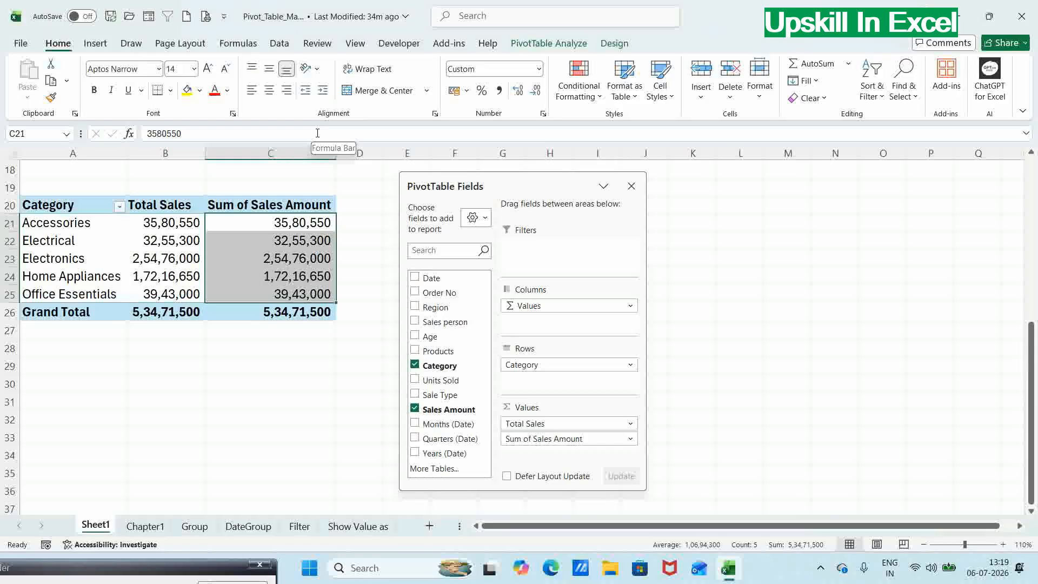
key("ctrl+1")
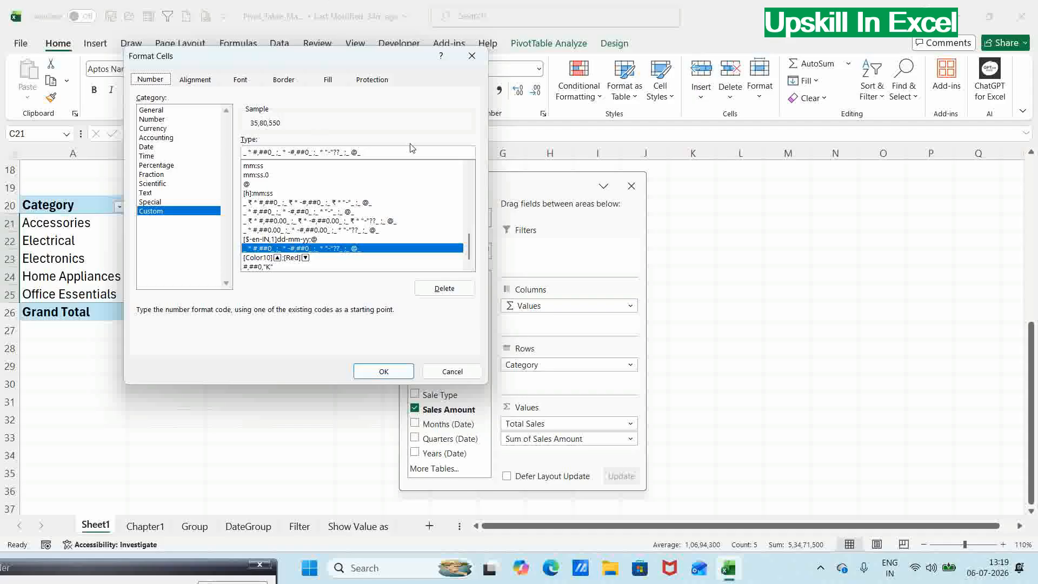
scroll(257, 187, "up", 10)
left_click(257, 185)
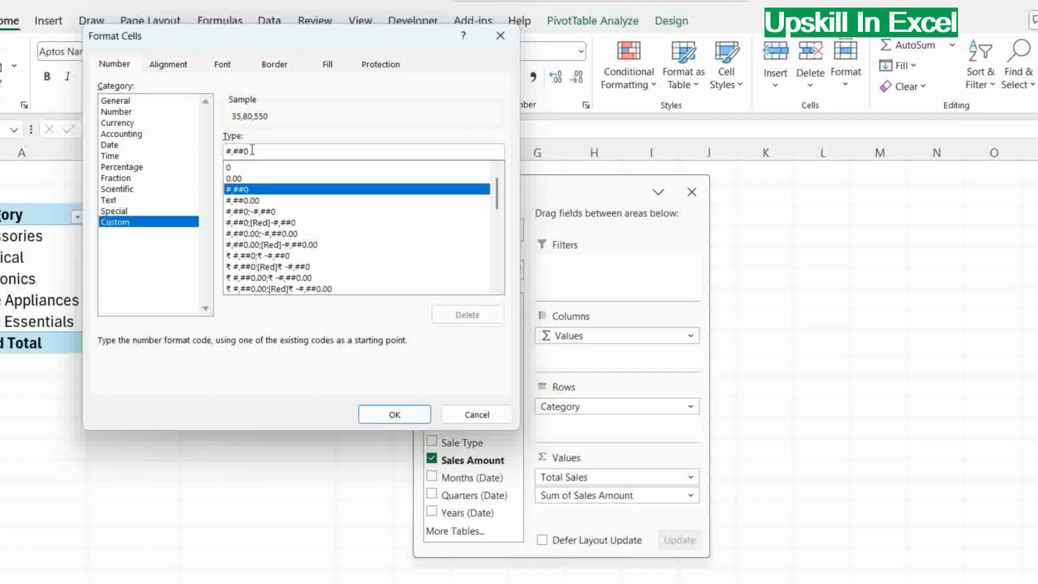
left_click(251, 150)
type(",")
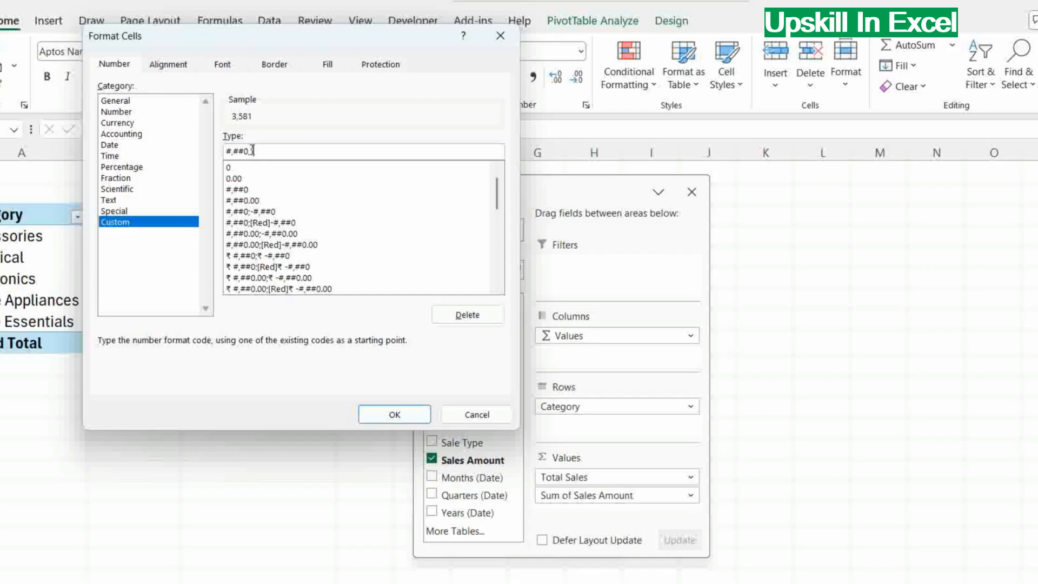
type("\"K\"")
left_click(394, 415)
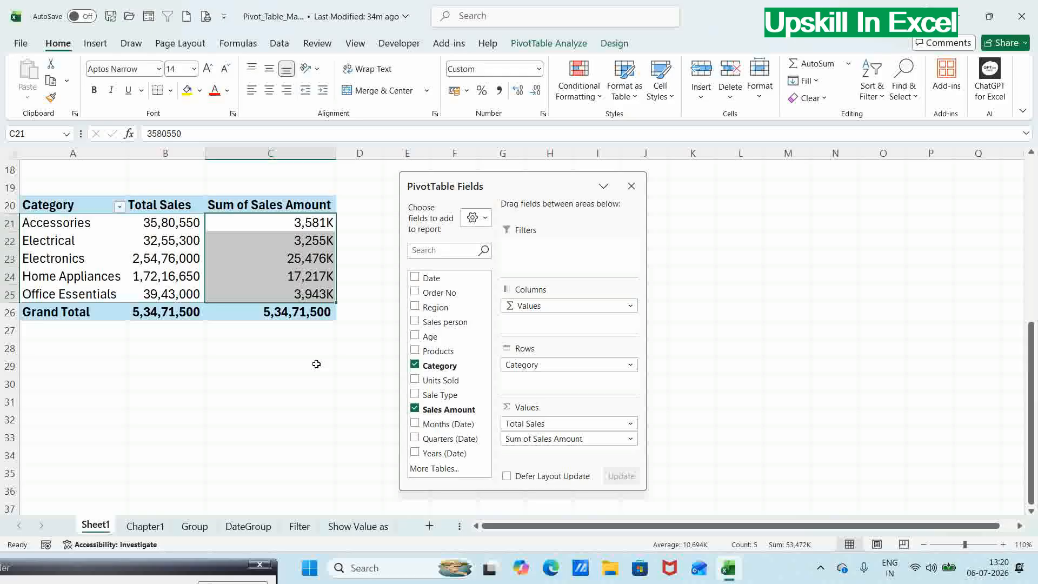
Step: Rename the Sum of Sales Amount header in C20 to Formatting and narrow column C to suit
key("Up")
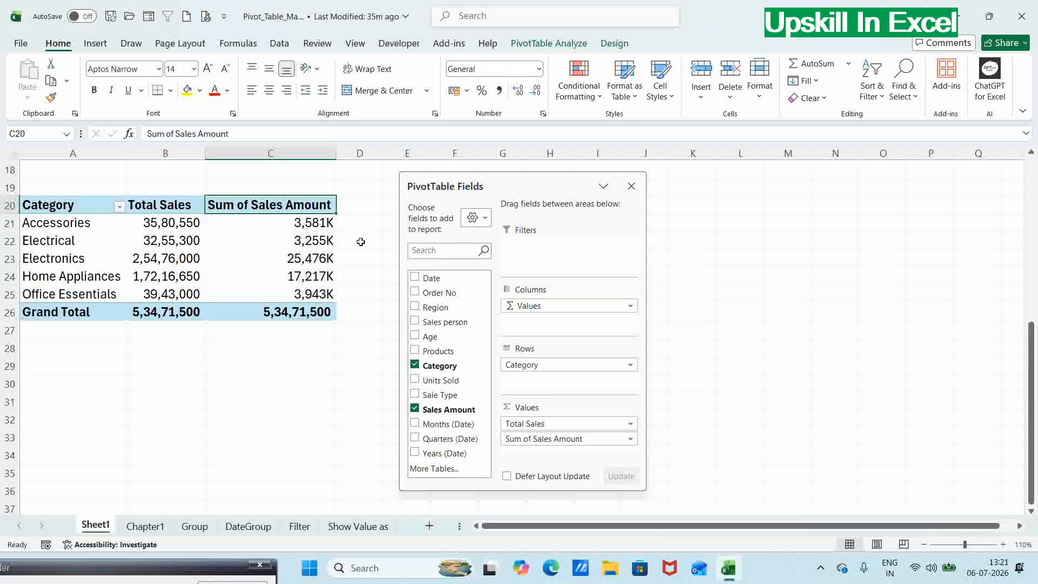
type("Formattin")
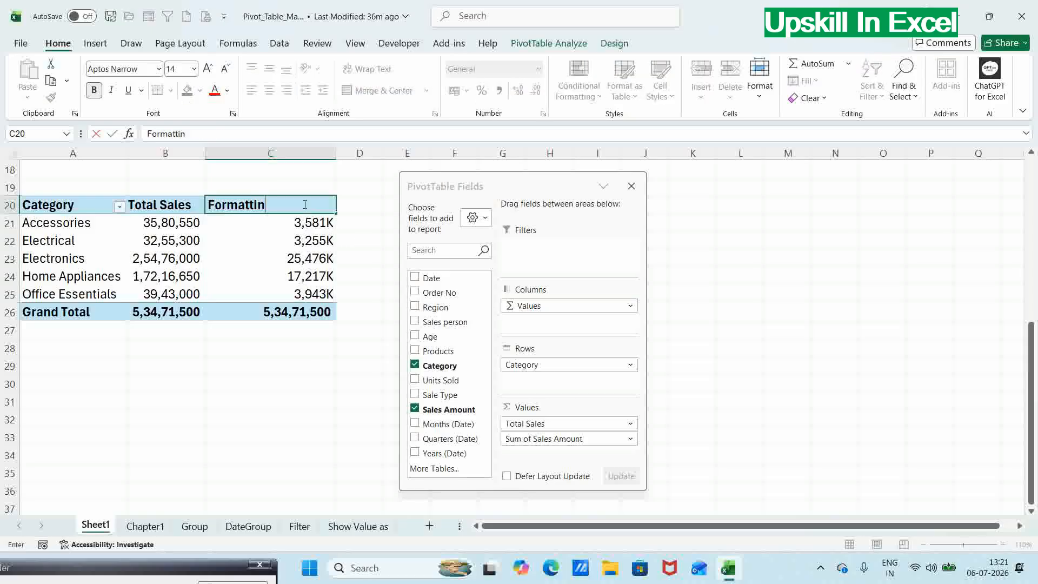
type("g")
key("Return")
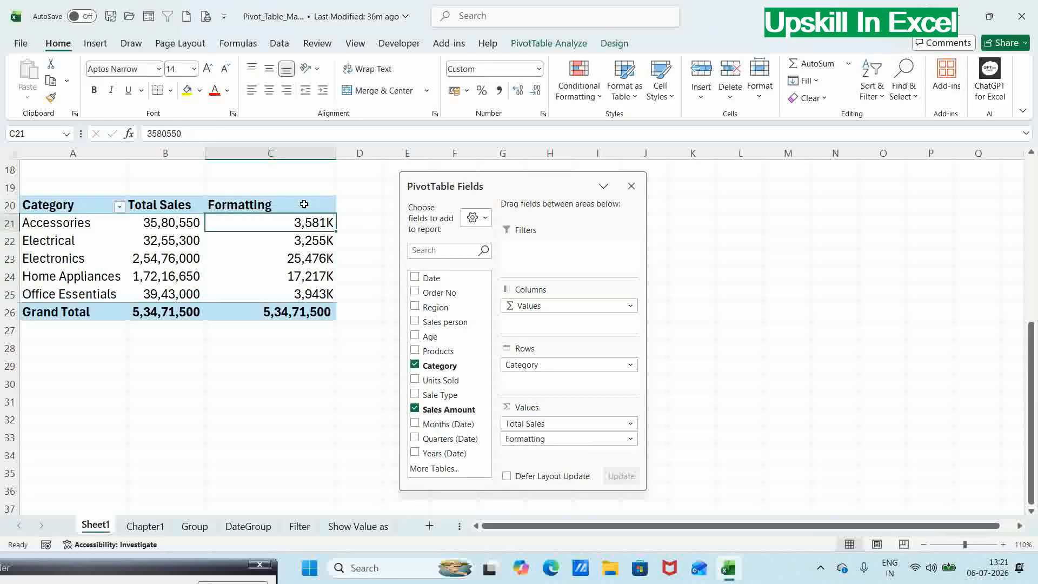
left_click_drag(336, 156, 286, 155)
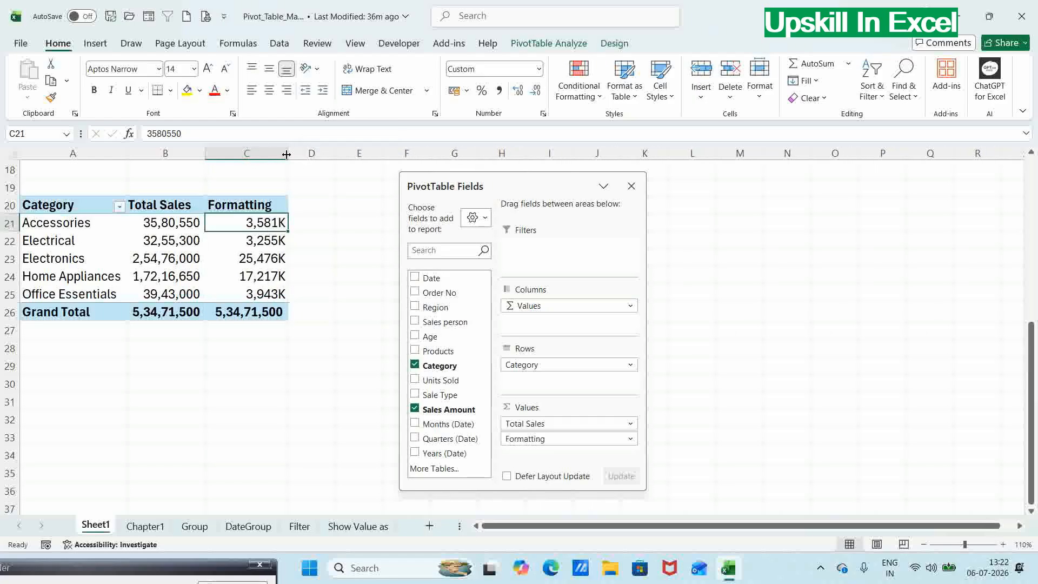
Step: Add Sales Amount once more to the Category PivotTable's values, following the Formatting column
key("Left")
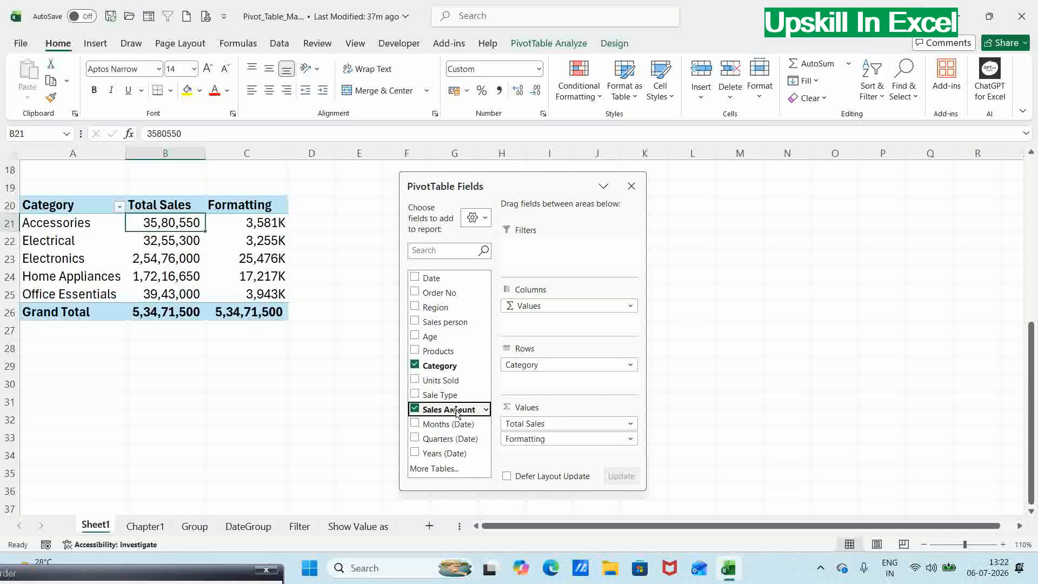
left_click_drag(456, 410, 535, 460)
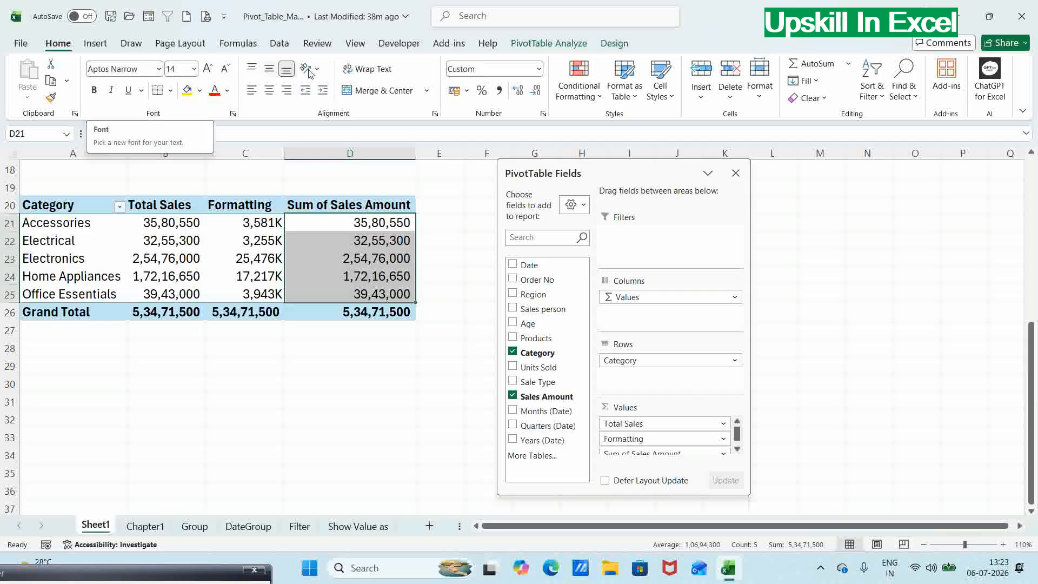
Step: Apply a solid blue data bar rule, showing bars only, to all cells with Sum of Sales Amount values
left_click(603, 96)
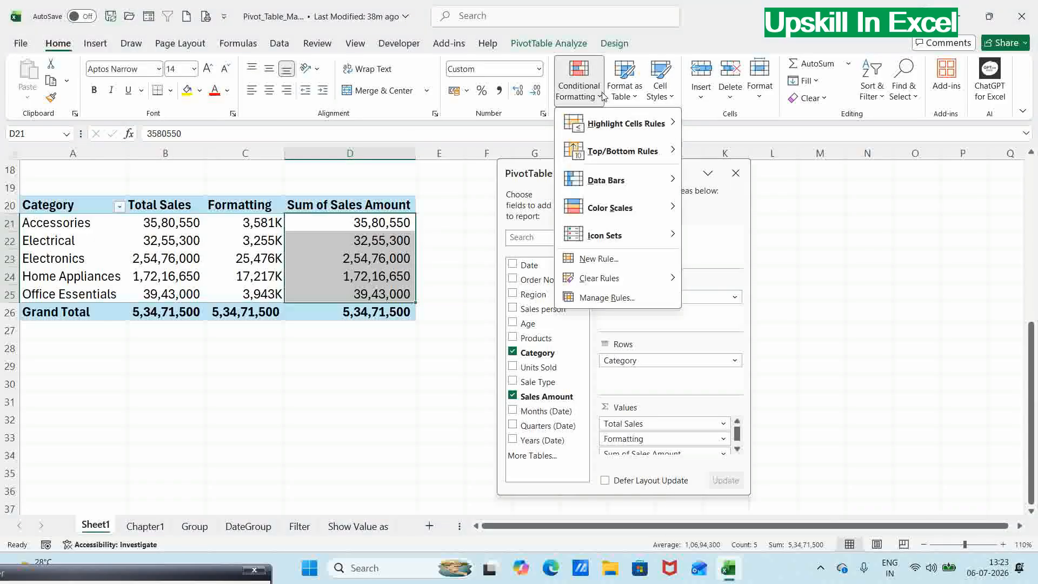
mouse_move(598, 191)
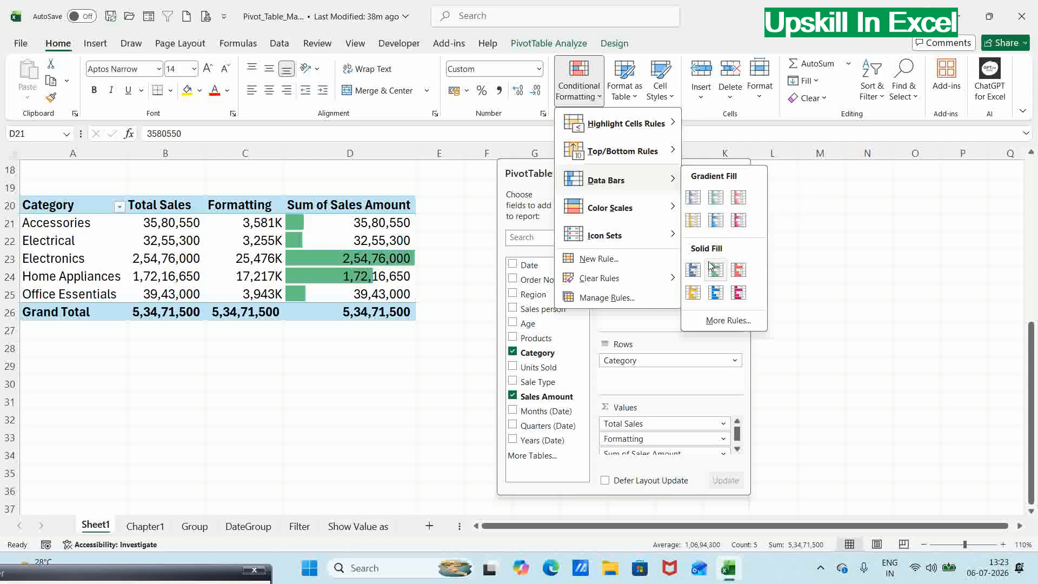
left_click(720, 321)
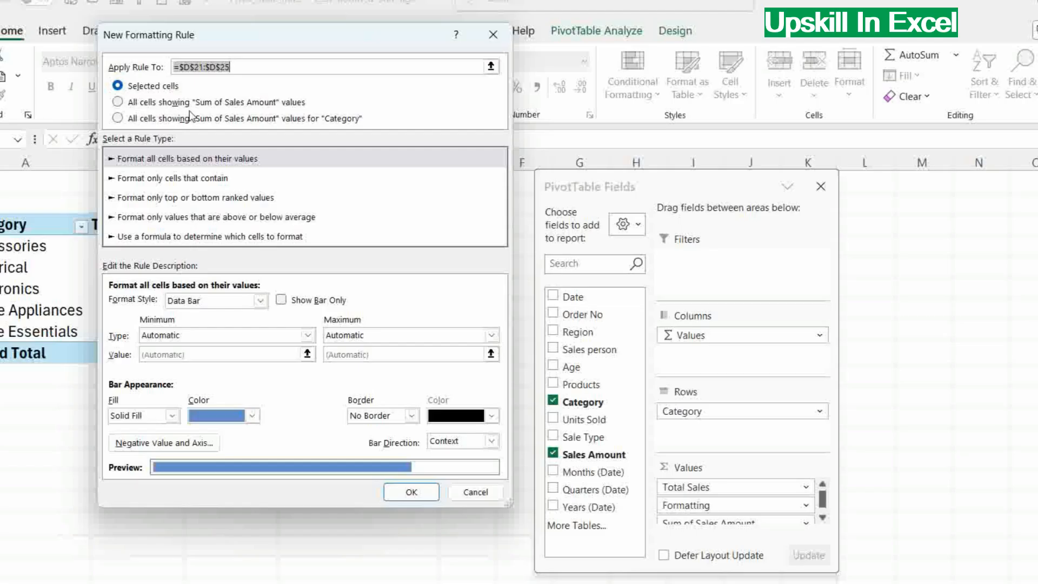
left_click(122, 103)
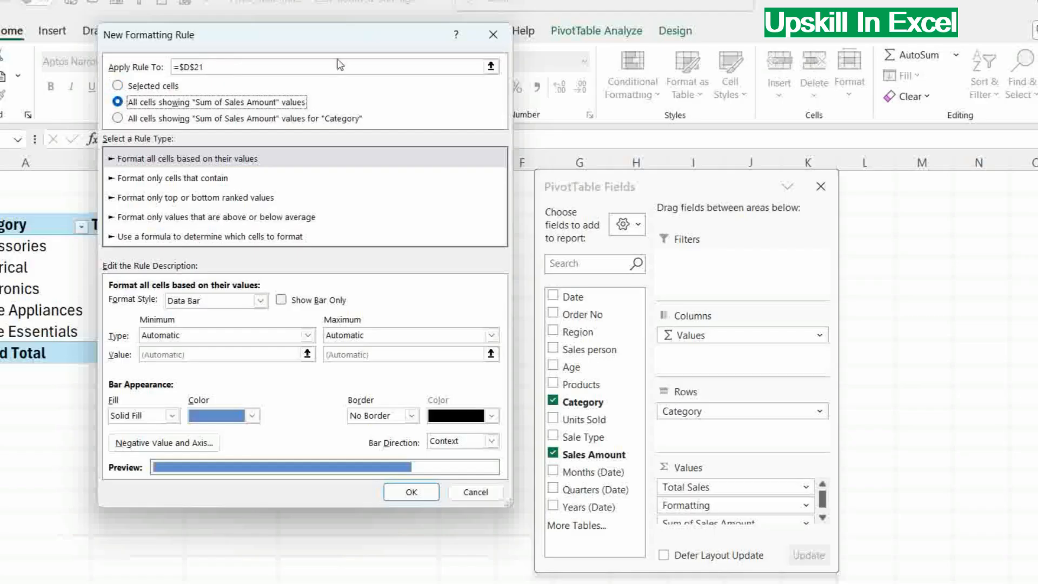
left_click(281, 301)
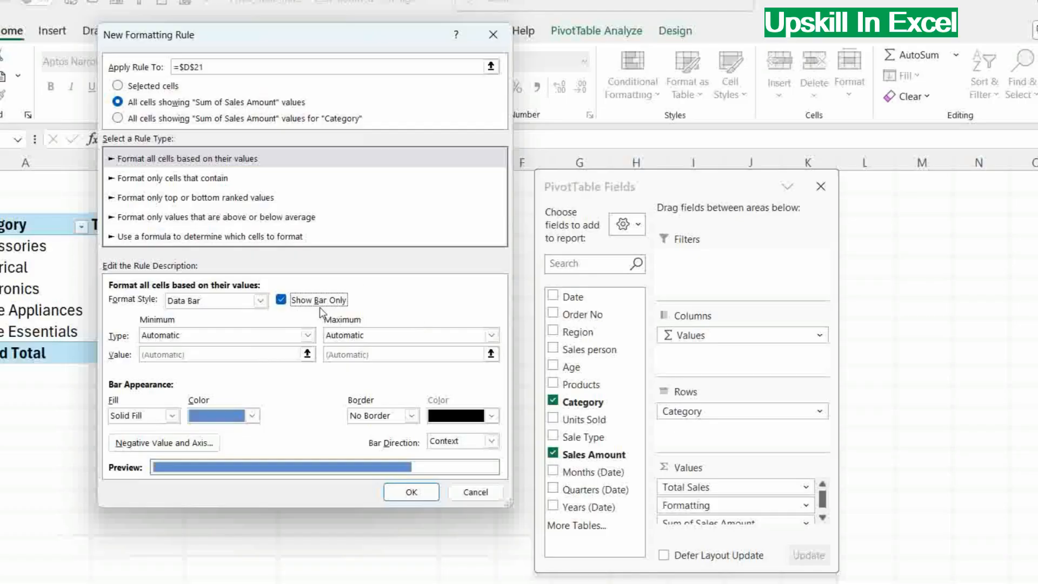
left_click(411, 492)
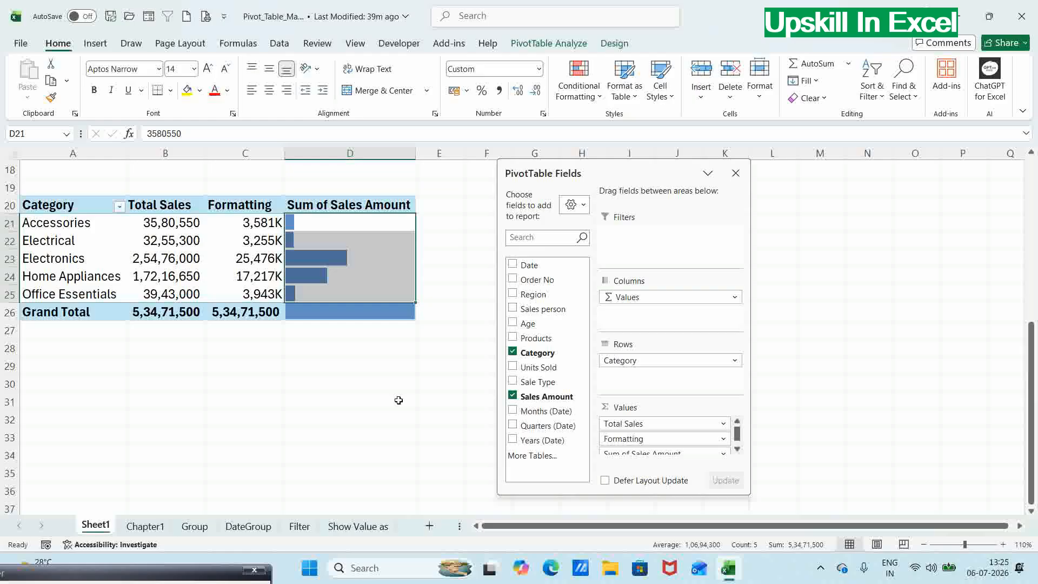
Step: Rename the Sum of Sales Amount header in D20 to Data Bars and move that value field above Formatting
left_click(377, 205)
type("Data")
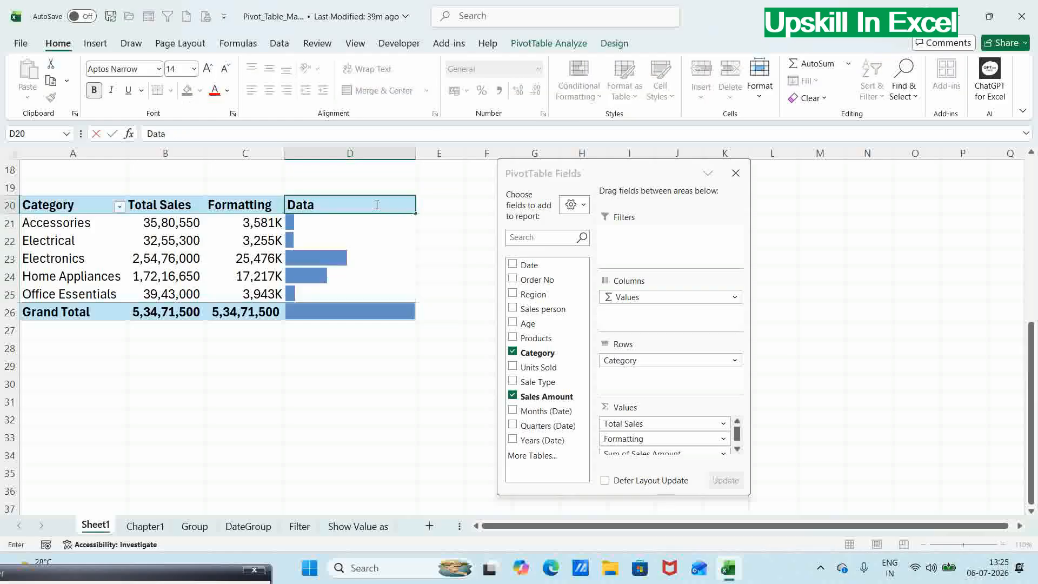
type(" Bars")
key("Return")
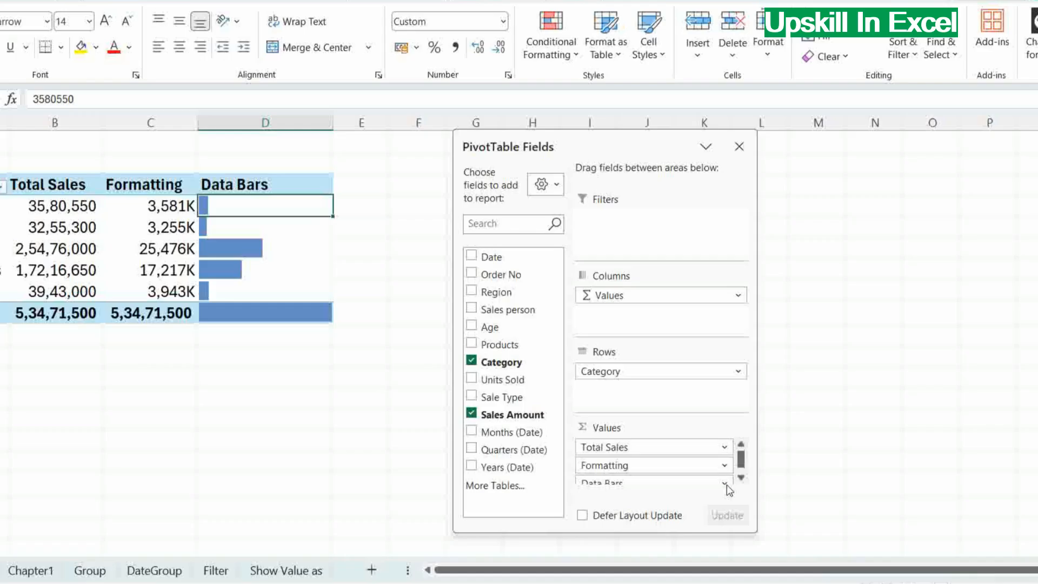
left_click(726, 484)
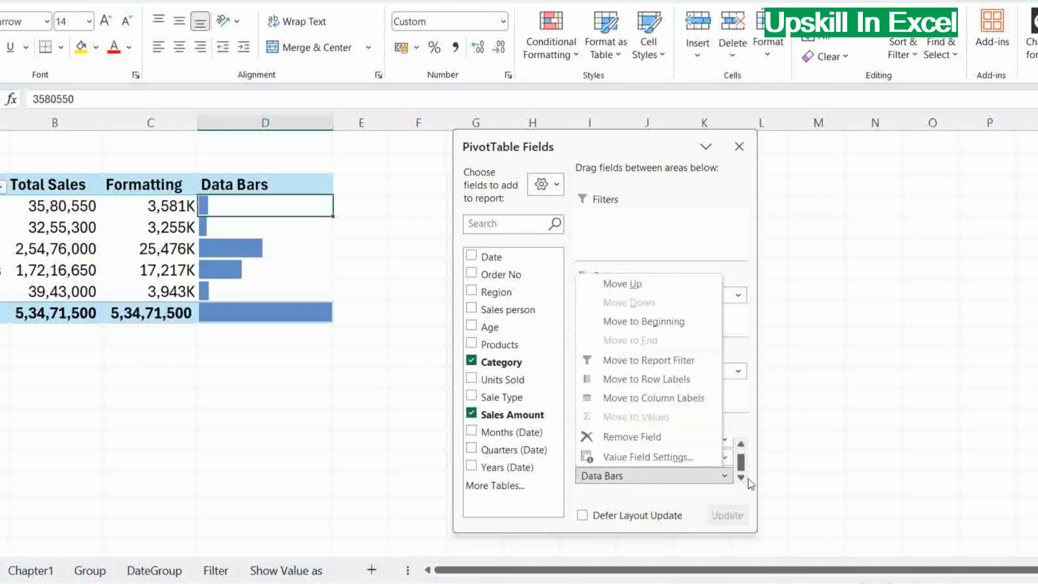
left_click(656, 292)
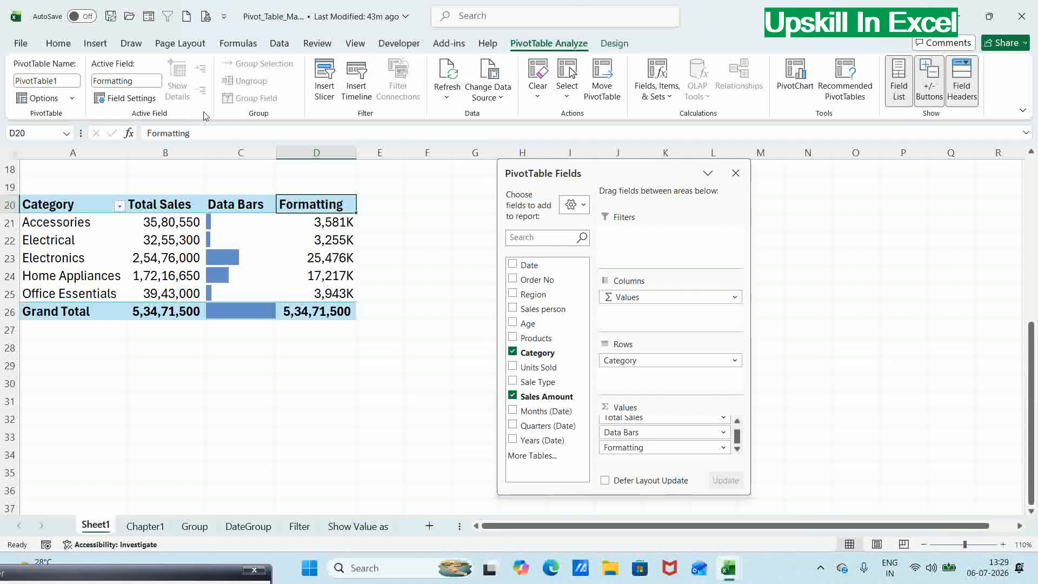
Step: Review the Show Values As calculation options, including Running Total In, in the Formatting field's value settings
left_click(143, 102)
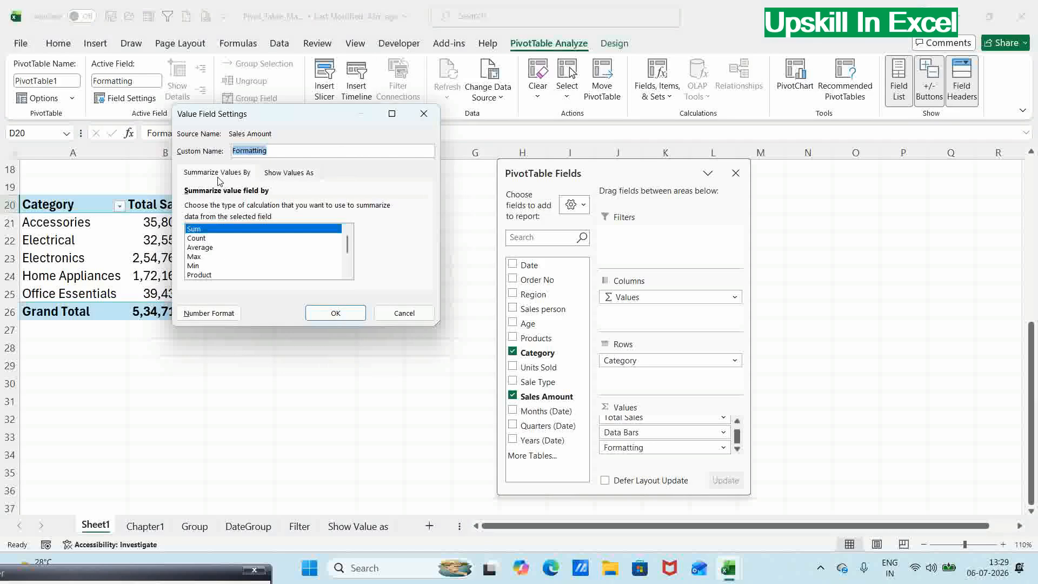
left_click(293, 174)
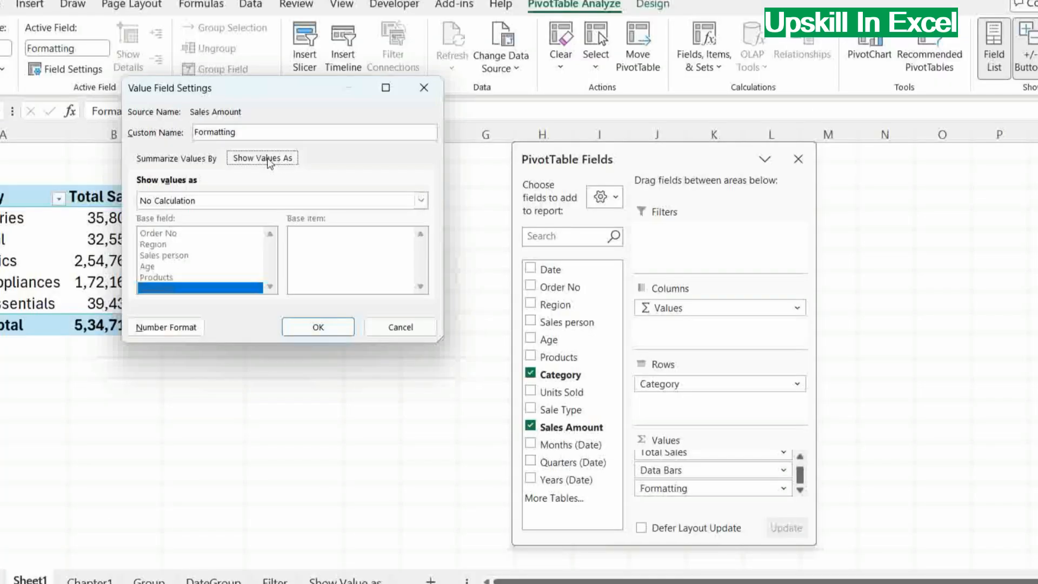
left_click(421, 202)
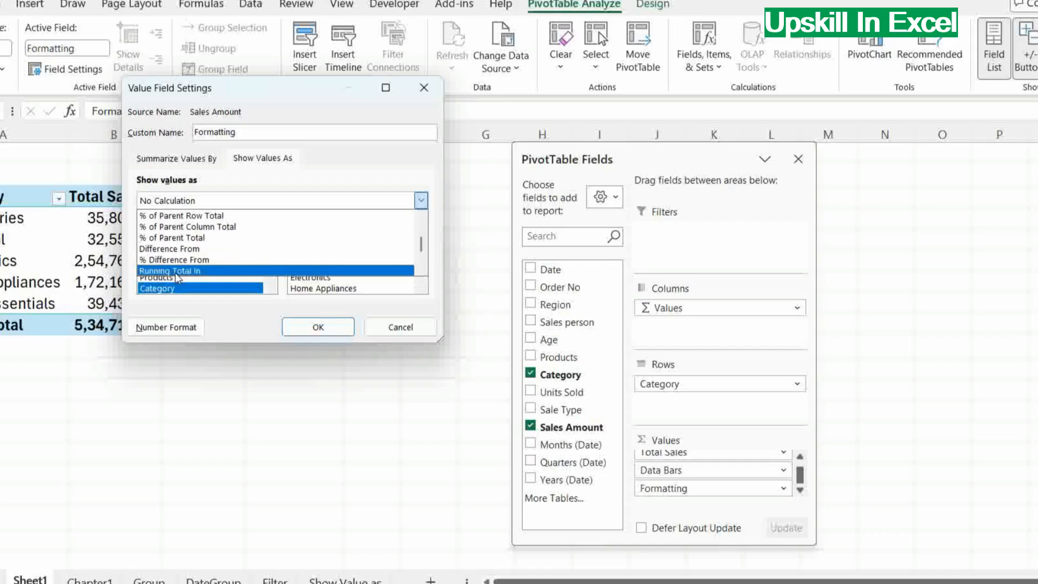
left_click(176, 272)
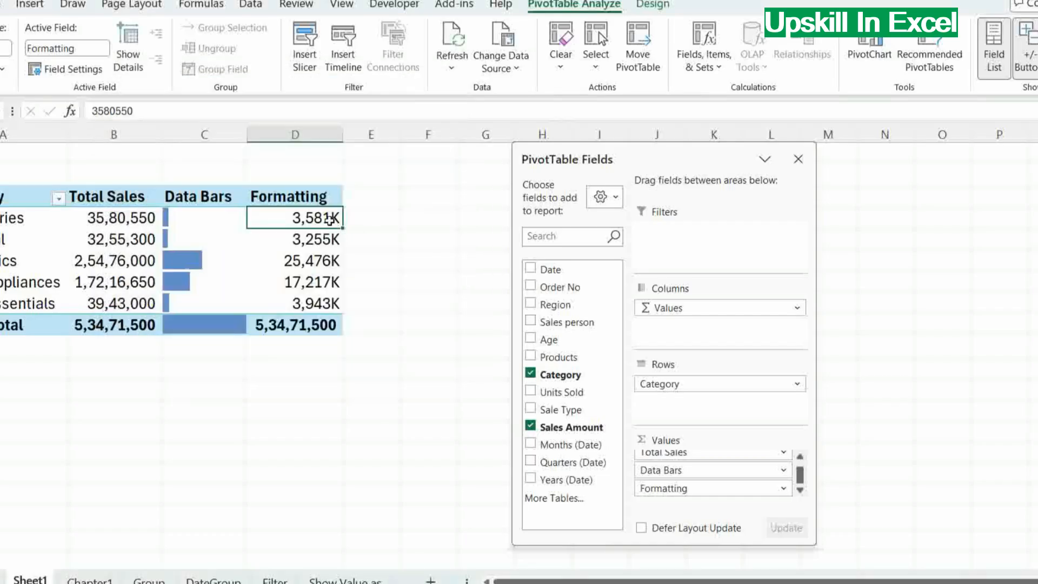
Step: Show the % of Grand Total column of the Category PivotTable as a percentage of the grand total
right_click(323, 221)
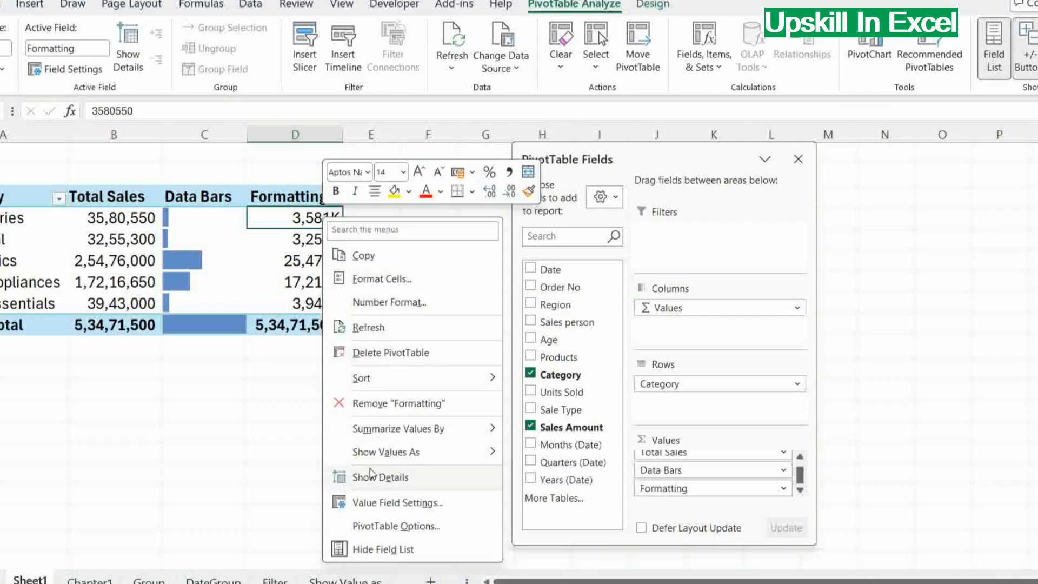
mouse_move(370, 456)
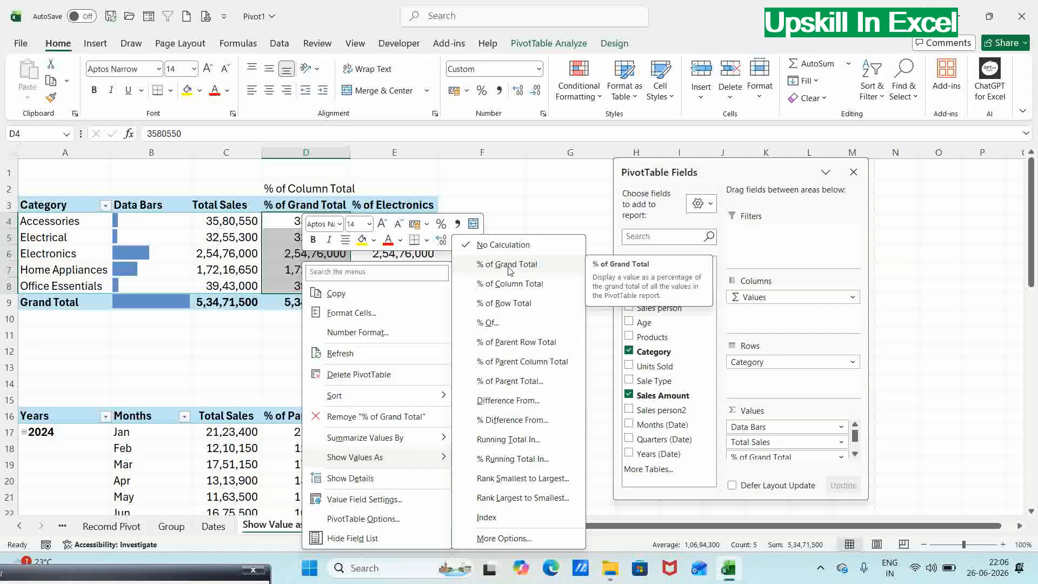
left_click(508, 270)
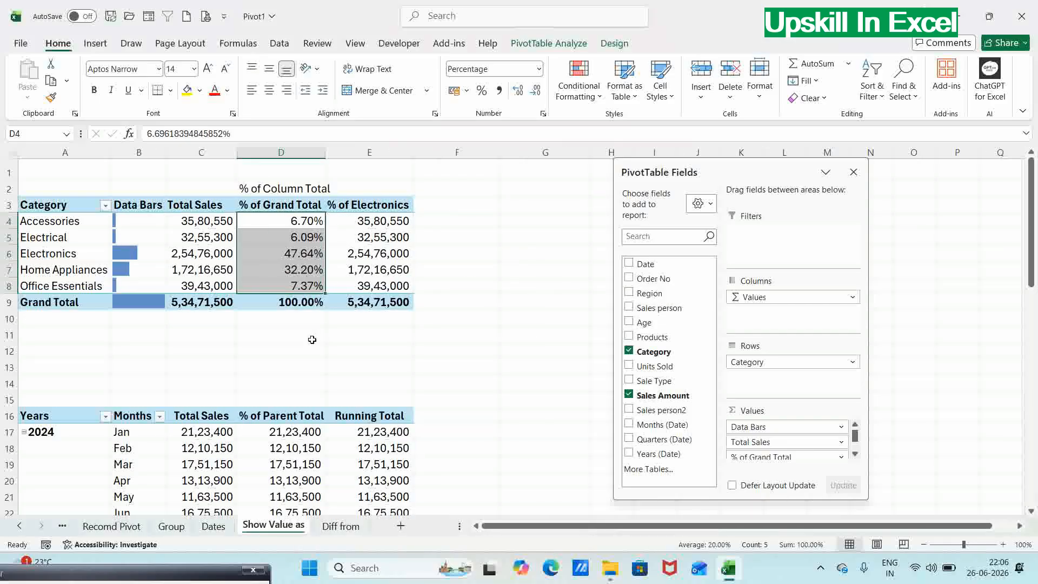
left_click(312, 340)
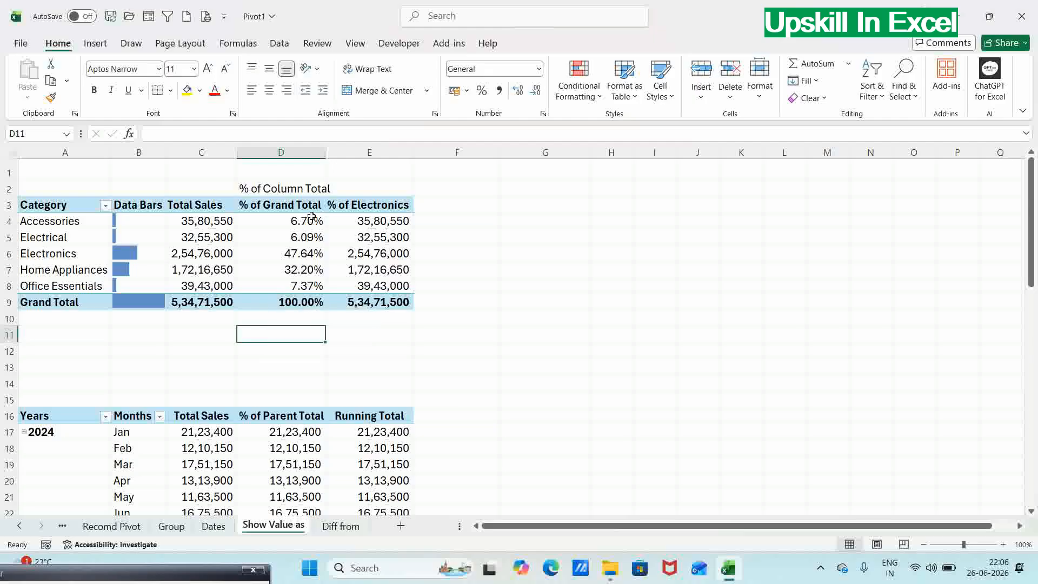
Step: Show the % of Electronics column as a % Of calculation with base field Category and base item Electronics
left_click(385, 219)
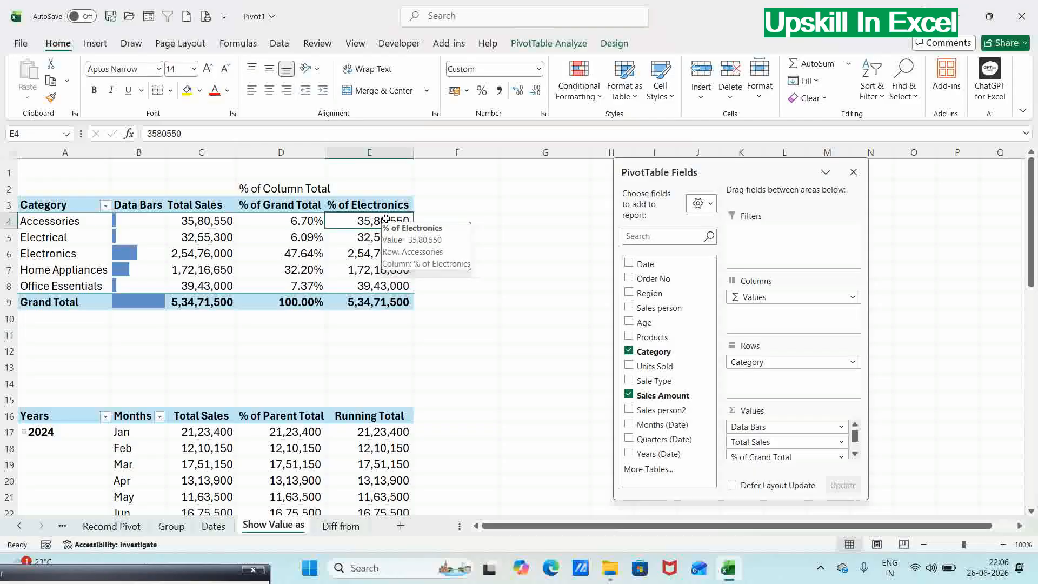
left_click_drag(385, 218, 385, 278)
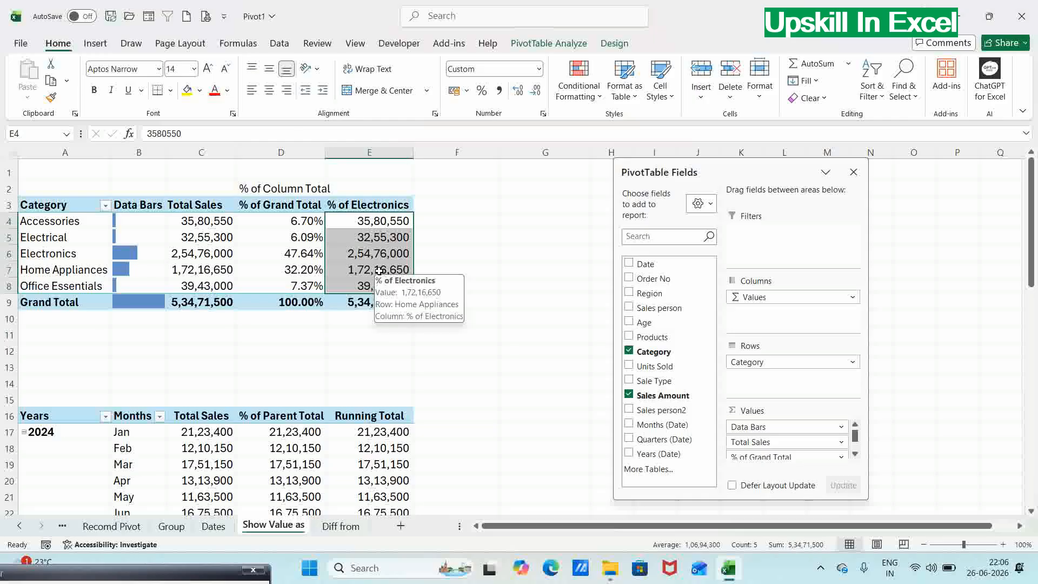
right_click(380, 270)
mouse_move(410, 454)
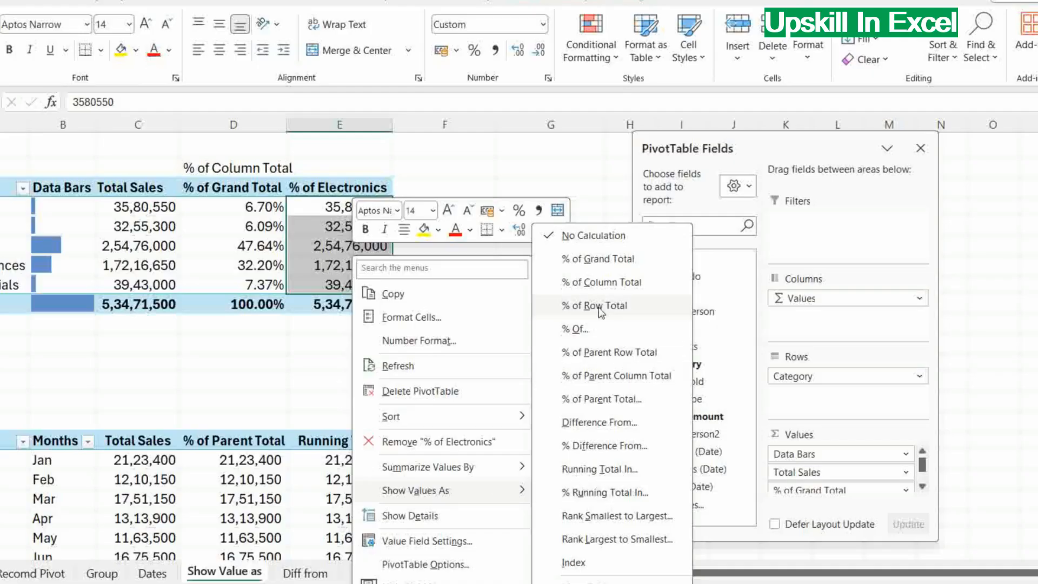
left_click(576, 329)
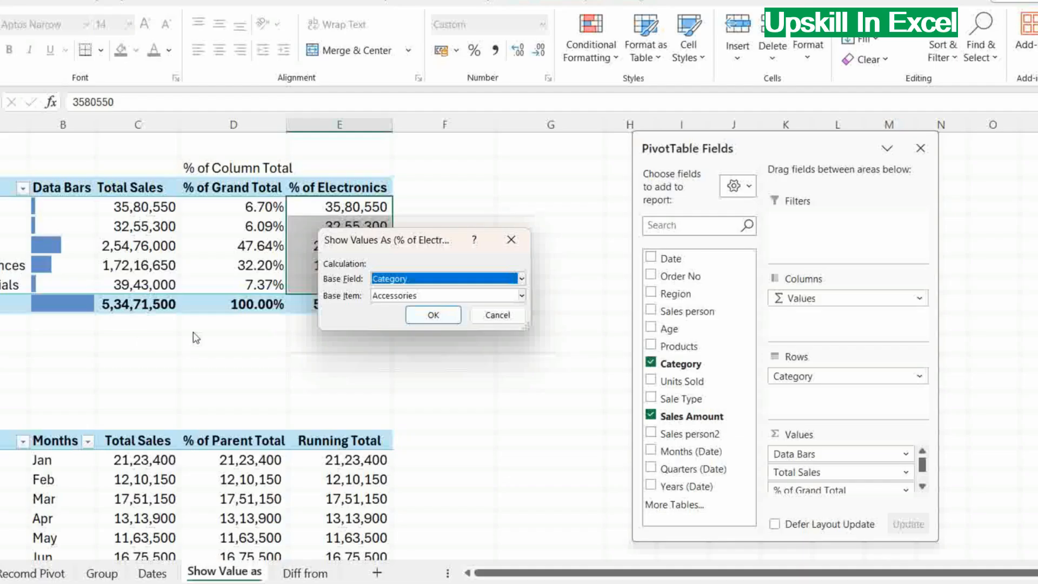
left_click(521, 296)
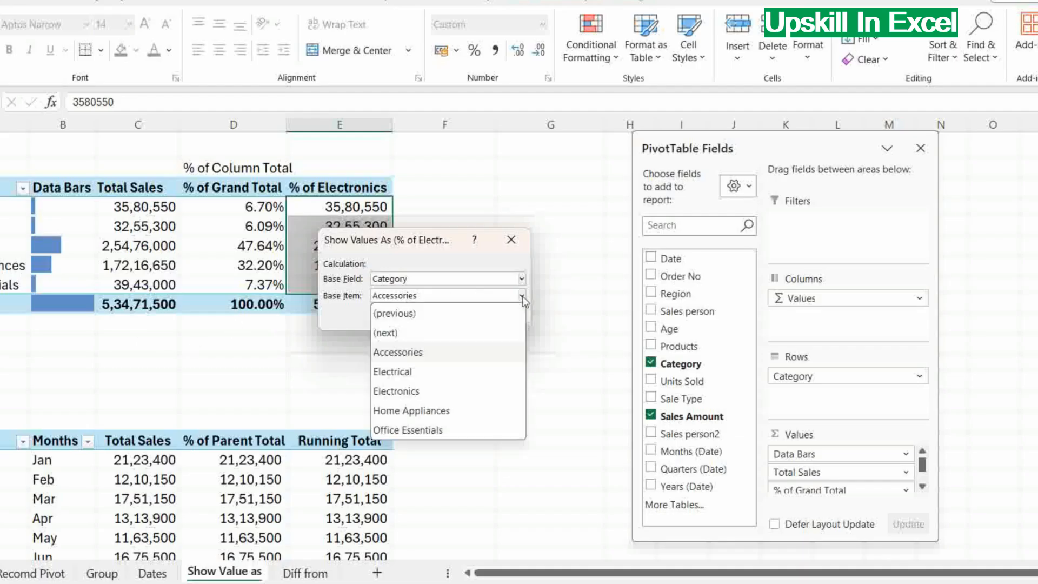
left_click(396, 391)
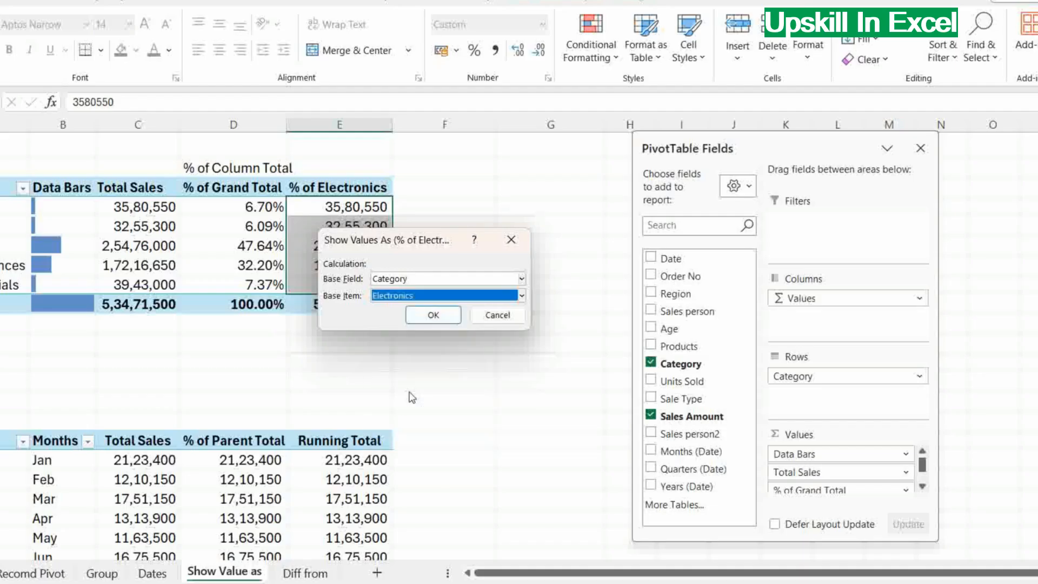
left_click(433, 315)
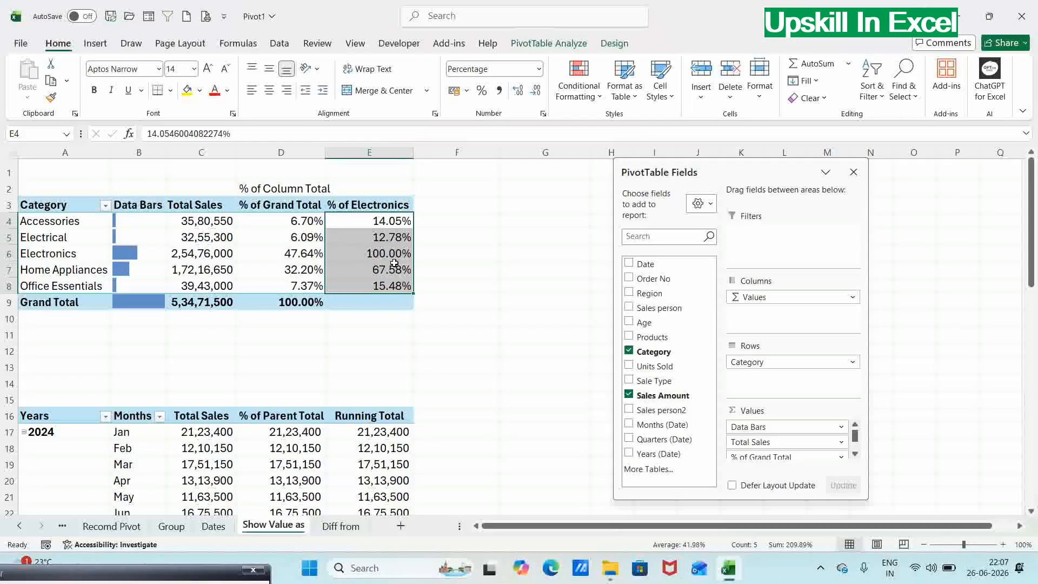
left_click(398, 257)
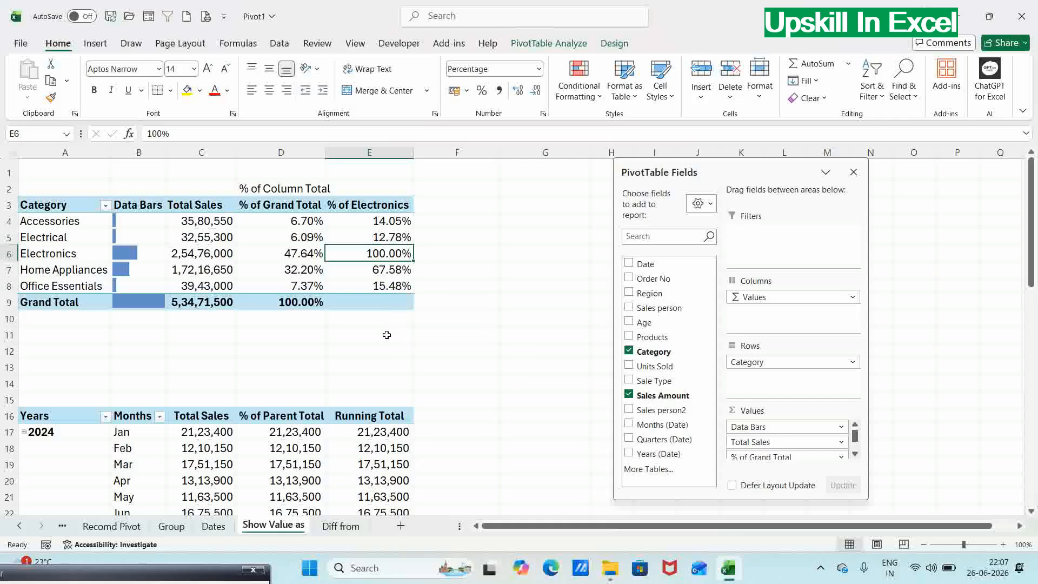
Step: Examine the monthly figures for 2024 and 2025 in the % of Parent Total column of the Years and Months PivotTable
left_click(301, 434)
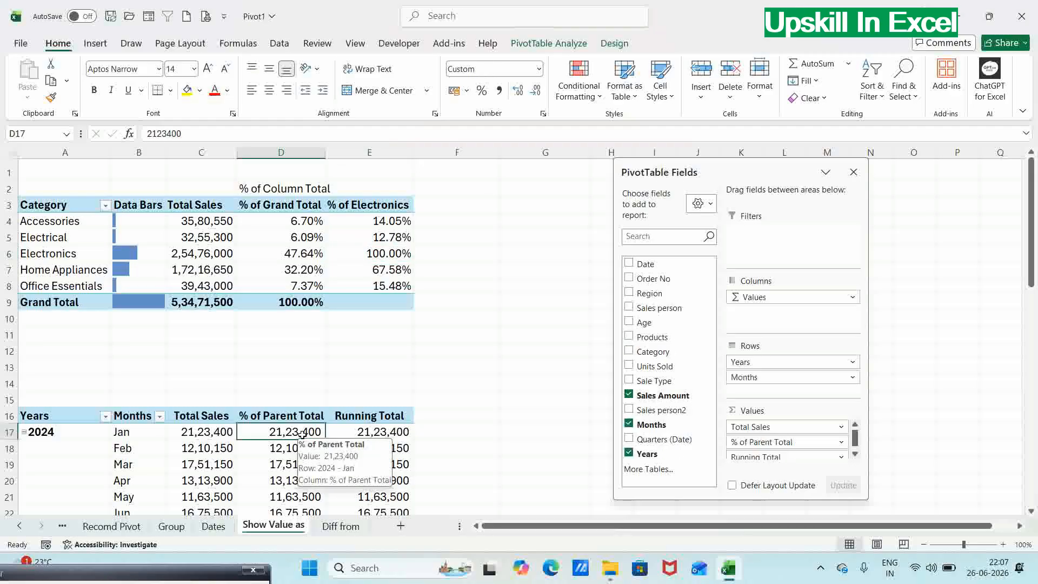
key("Down")
key("Down")
key("Down")
key("Down")
key("Down")
key("Down")
key("Down")
key("Down")
key("Down")
key("Down")
key("Down")
key("Down")
key("Down")
key("Down")
key("Down")
key("Down")
key("Down")
key("Down")
key("Down")
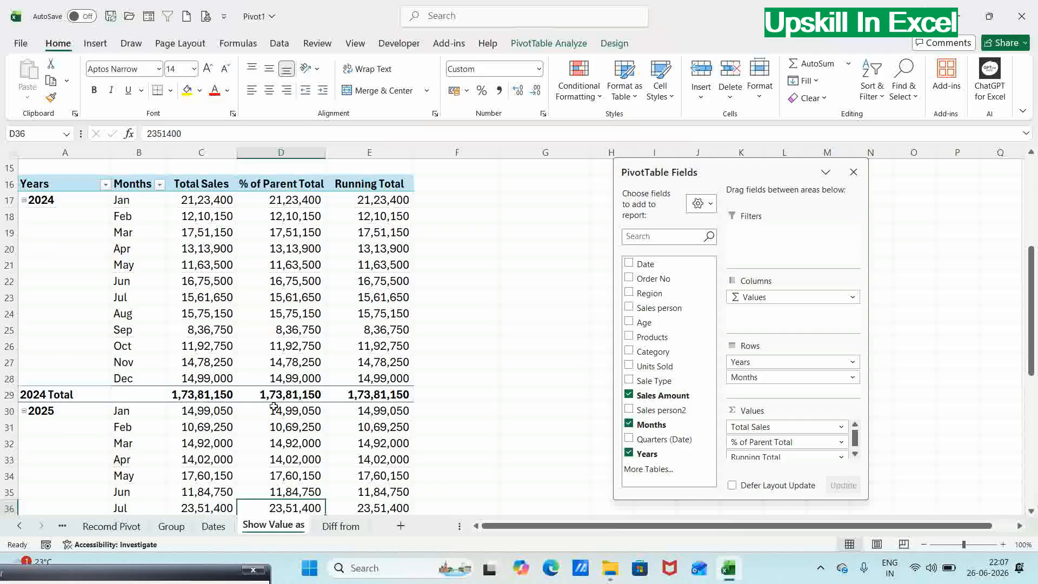
Step: Show the % of Parent Total column as % of Parent Total with Years as the base field
left_click(301, 200)
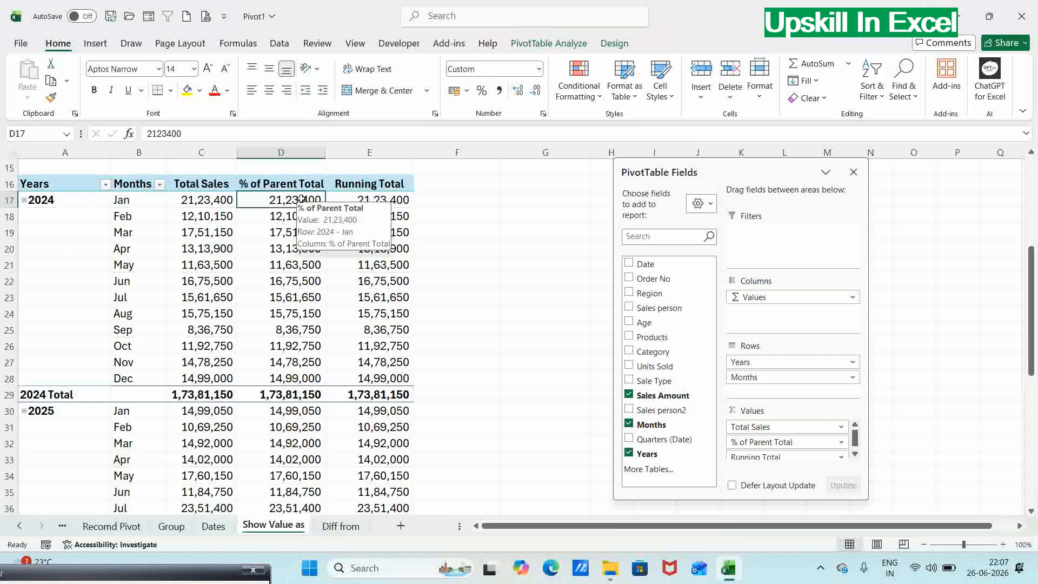
left_click_drag(302, 199, 305, 367)
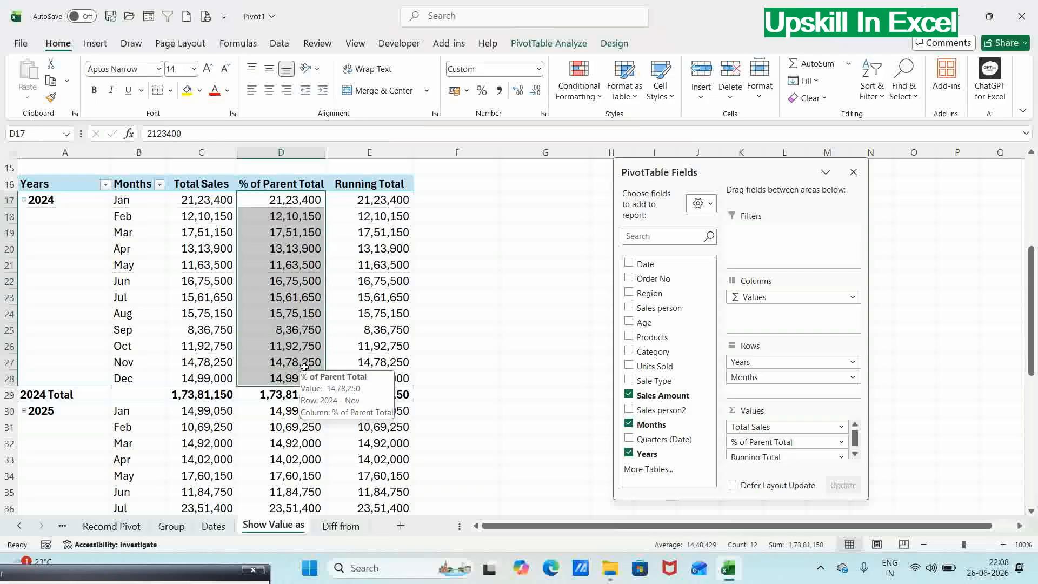
right_click(305, 370)
mouse_move(351, 274)
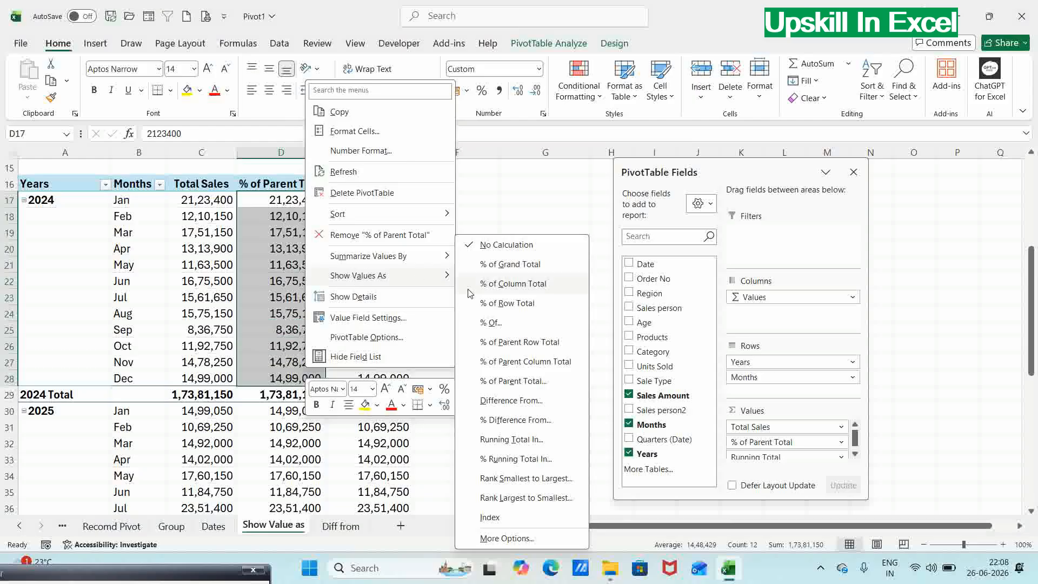
left_click(503, 385)
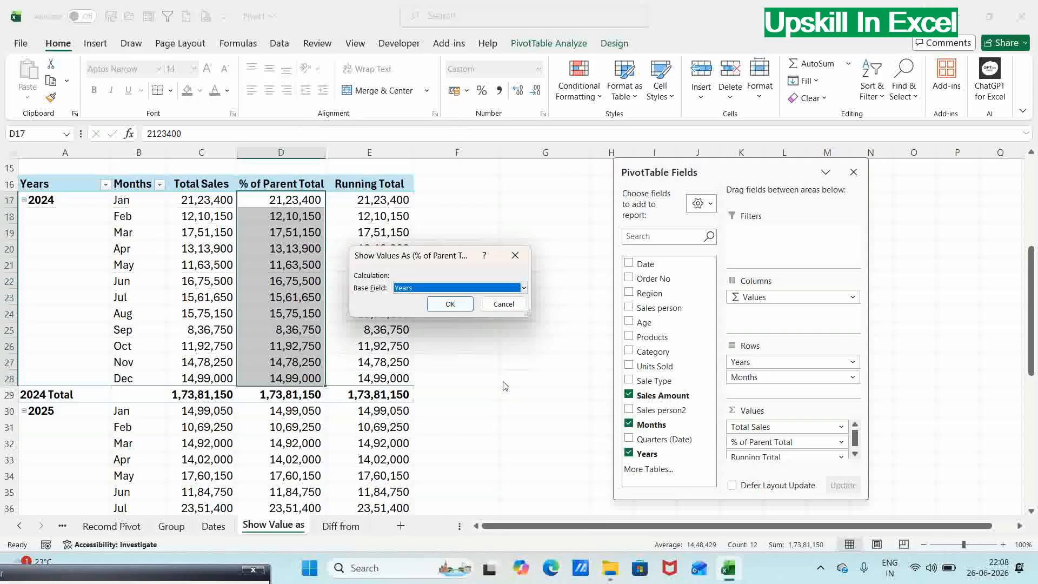
left_click(452, 305)
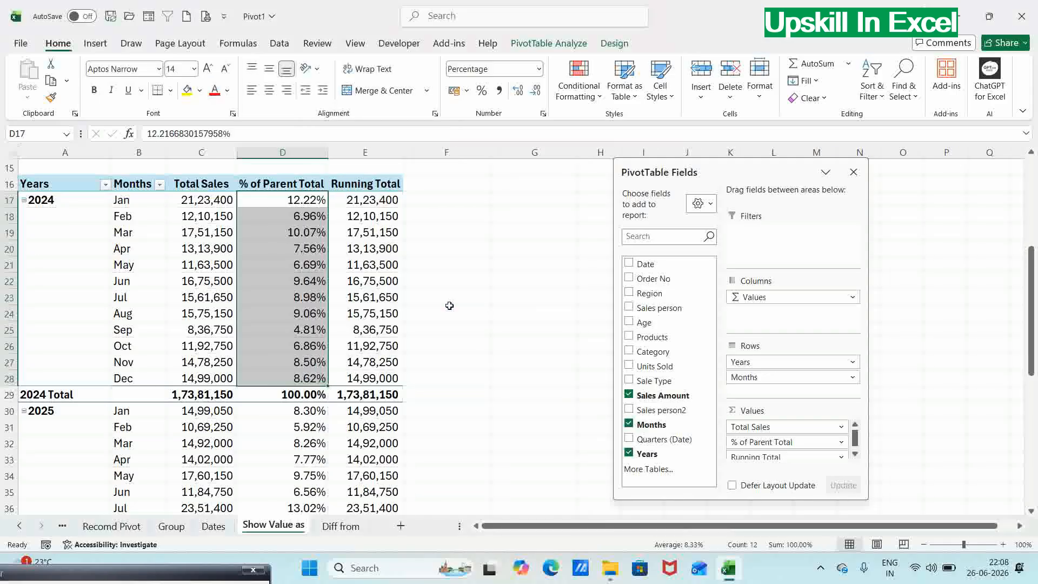
left_click(466, 359)
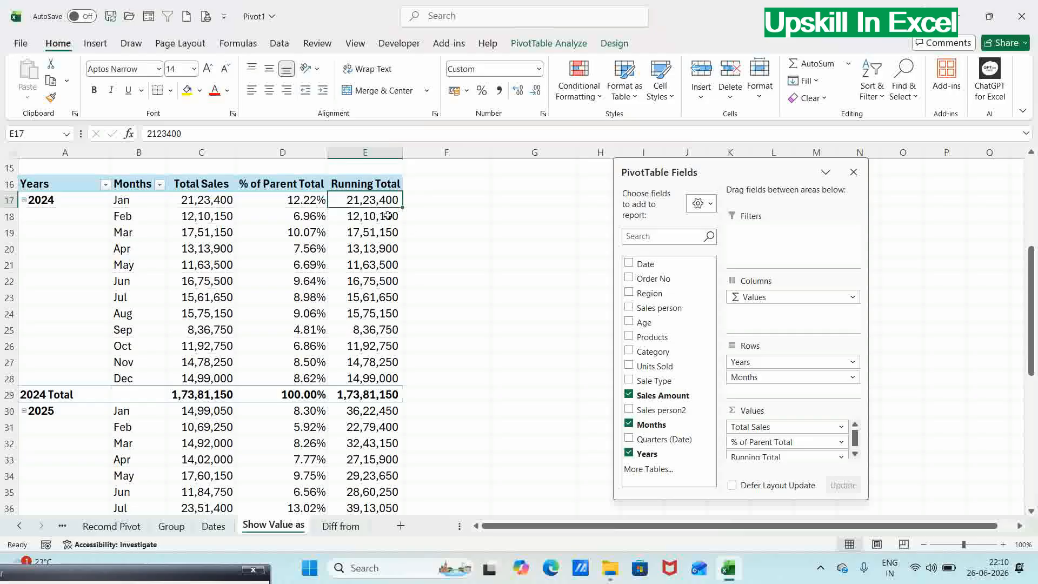
mouse_move(382, 202)
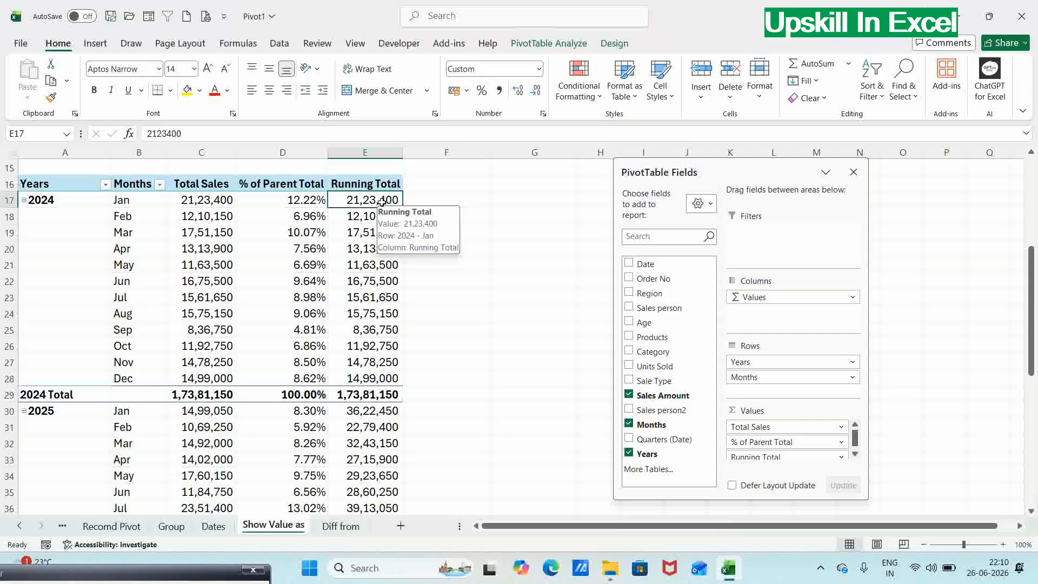
Step: Show the Running Total column of the Years and Months PivotTable as Running Total In with Months as the base field
left_click_drag(382, 201, 384, 377)
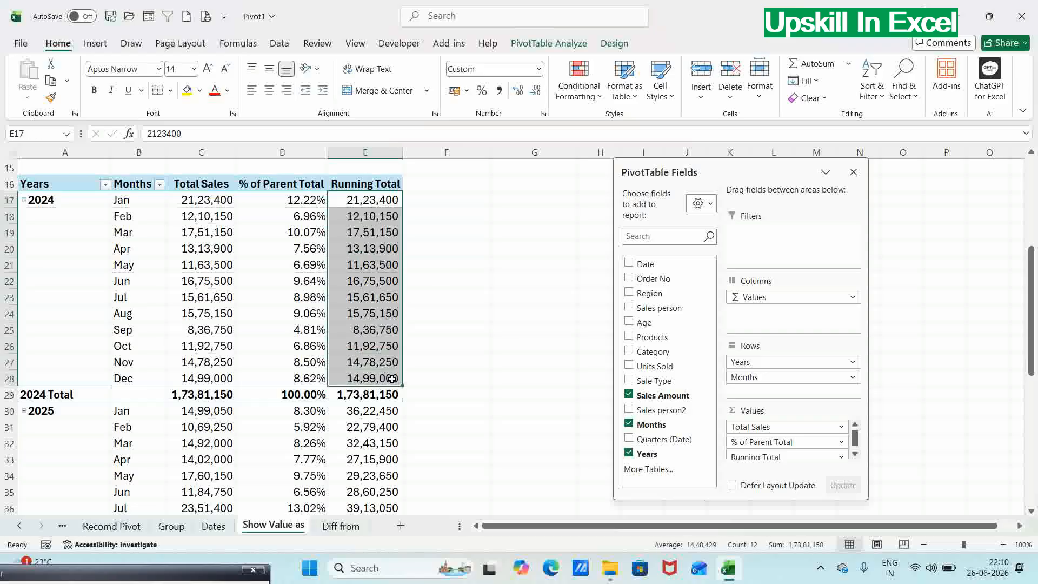
right_click(383, 377)
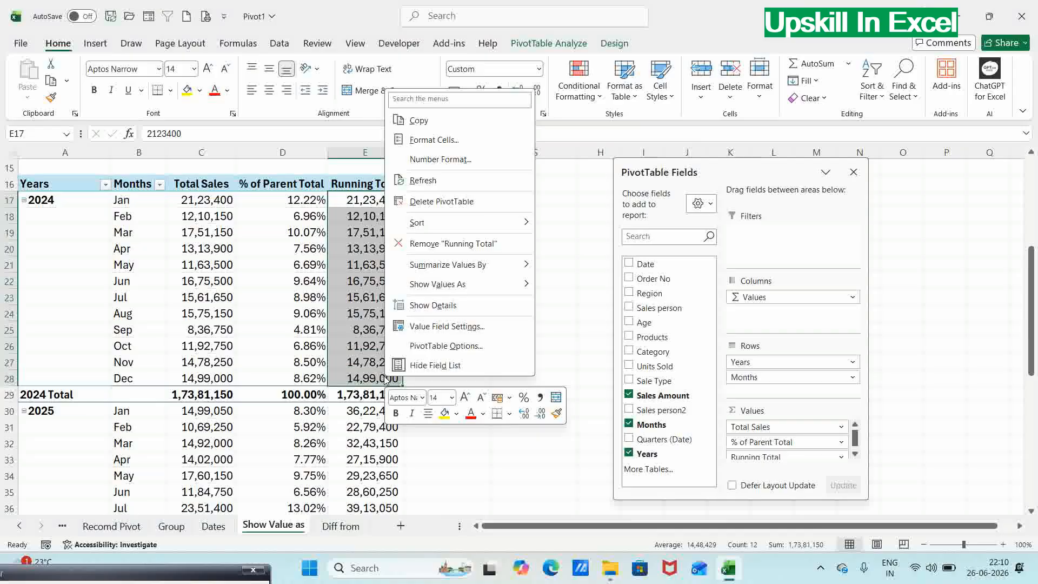
mouse_move(435, 288)
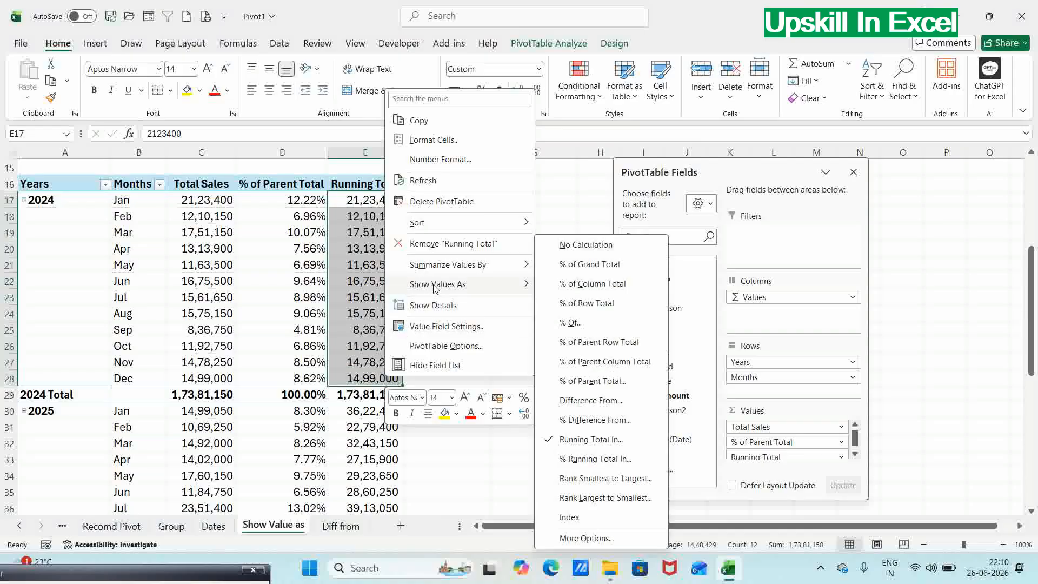
left_click(566, 442)
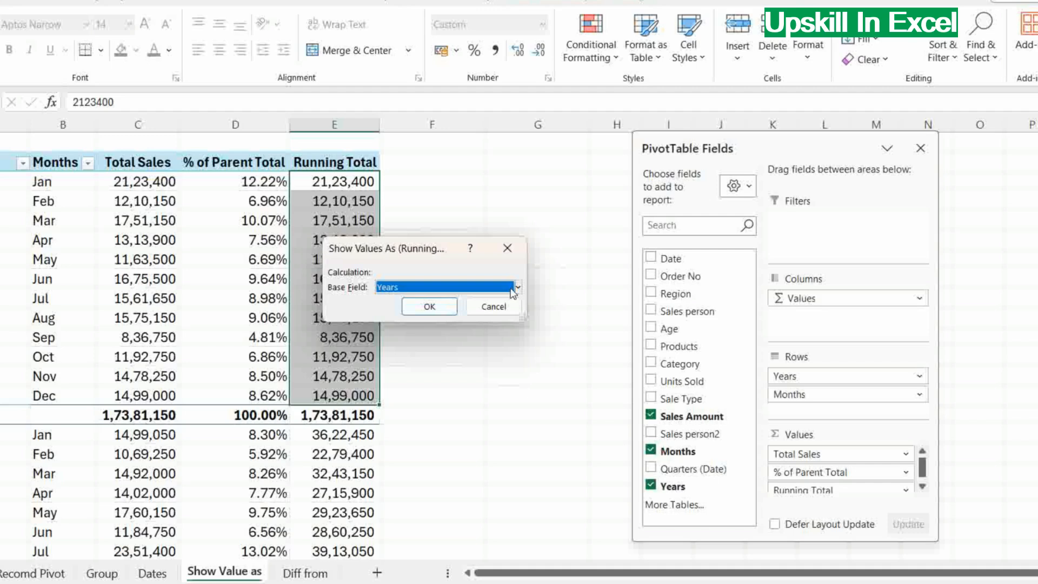
left_click(513, 289)
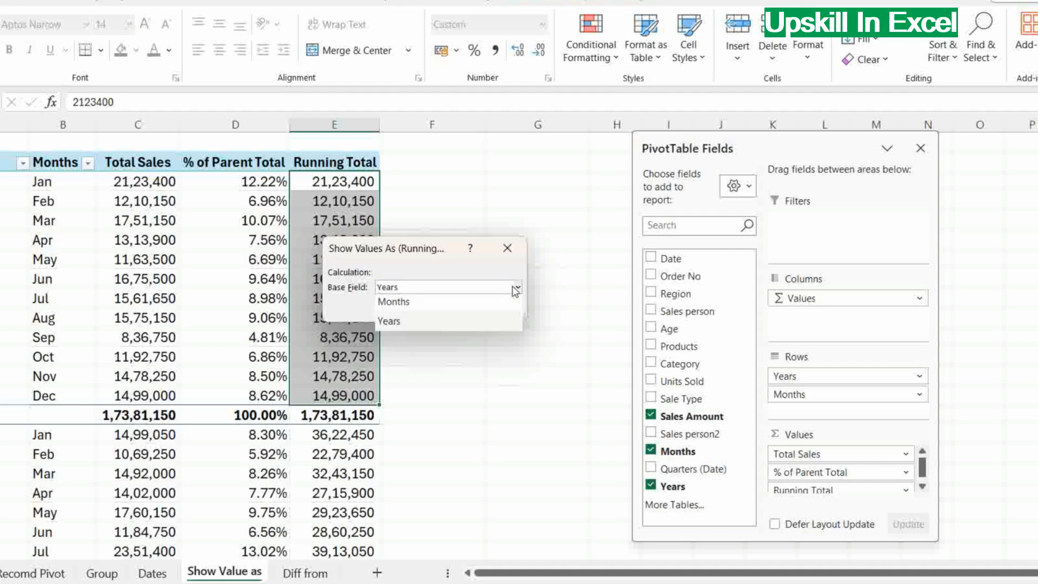
left_click(416, 307)
left_click(436, 304)
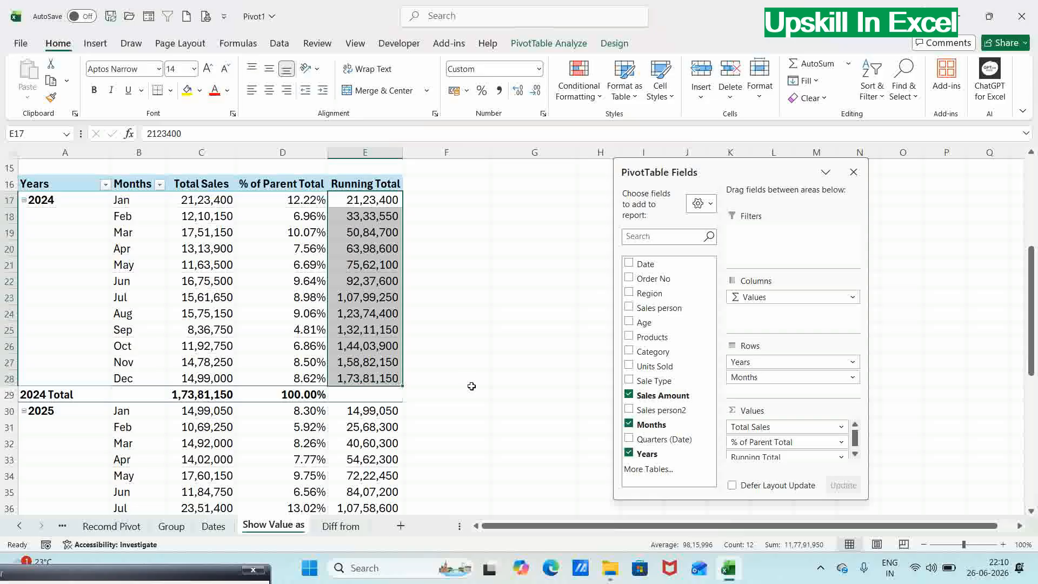
left_click(467, 411)
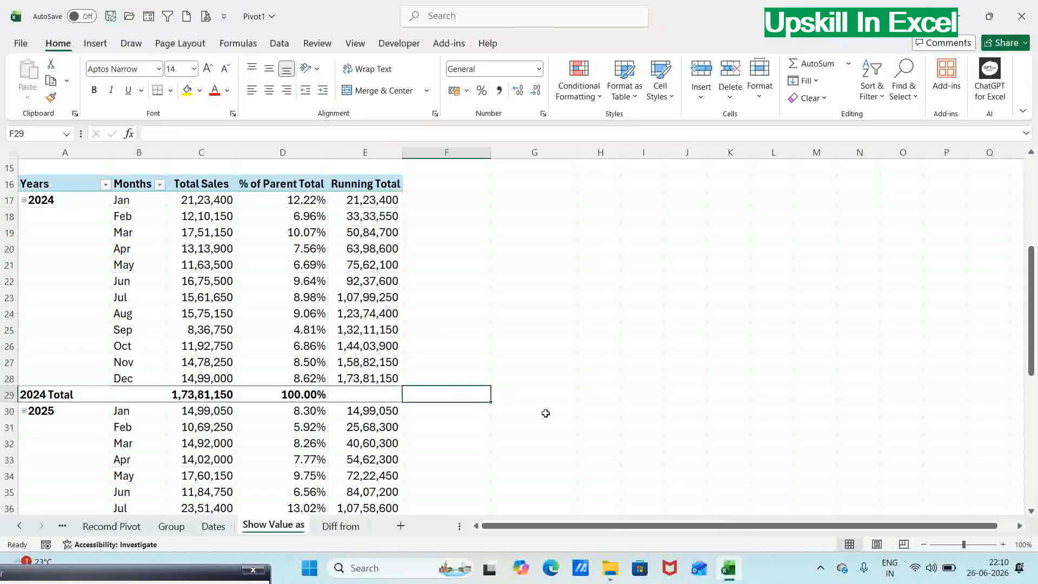
Step: Examine the Running Total column through the 2025 and 2026 months down to the end of the PivotTable
left_click(374, 473)
key("Down")
key("Down")
key("Down")
key("Down")
key("Down")
key("Down")
key("Down")
key("Down")
key("Down")
key("Down")
key("Down")
key("Down")
key("Down")
key("Down")
key("Down")
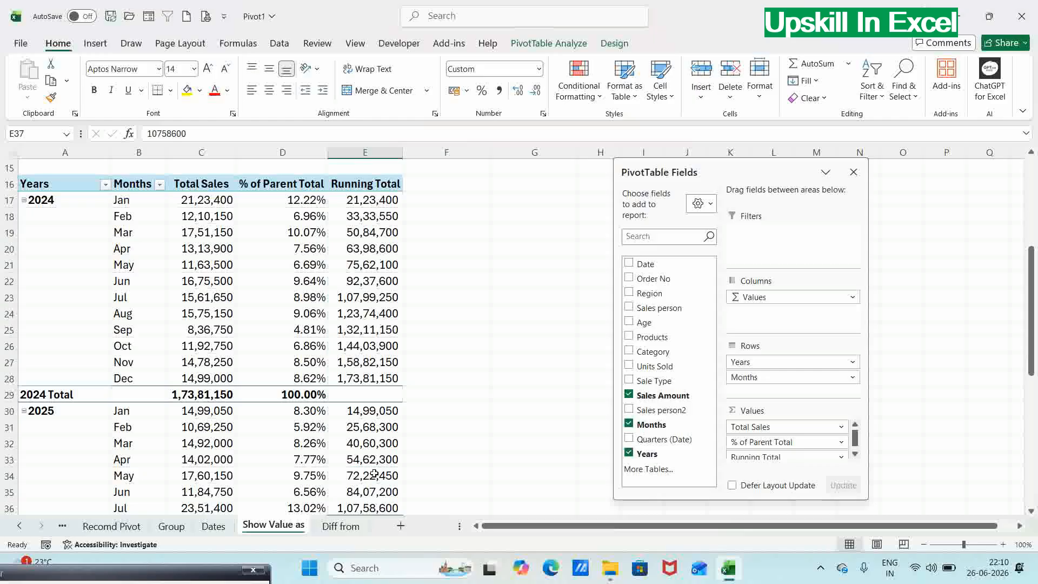
key("Down")
key("Down")
key("Down")
key("Down")
key("Down")
key("Down")
key("Down")
key("Down")
key("Down")
key("Down")
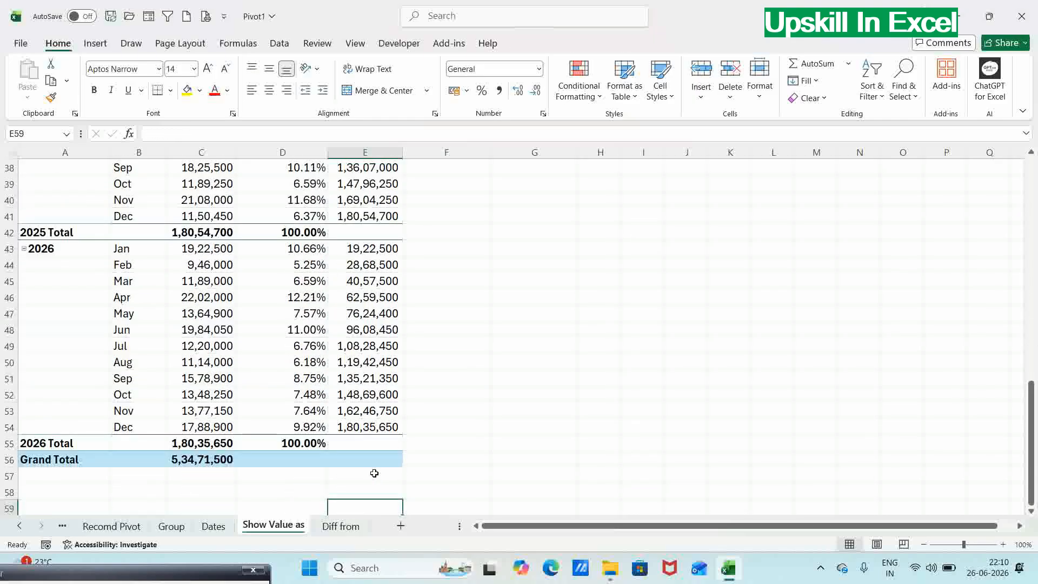
key("Up")
key("Up")
key("Up")
key("Up")
key("Up")
key("Up")
key("Up")
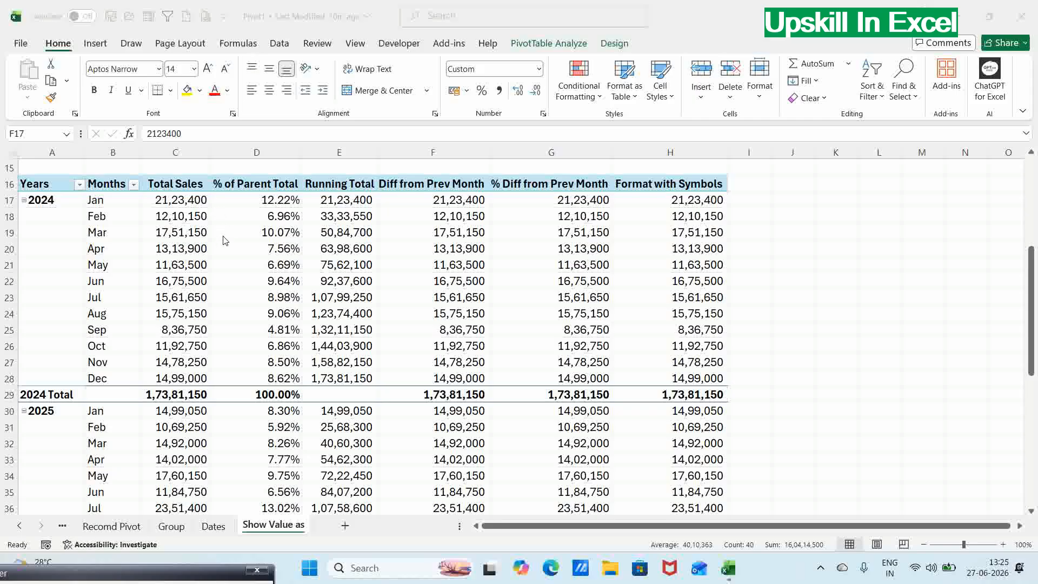
Step: Show the Diff from Prev Month column as Difference From with base field Months and base item (previous)
left_click(408, 200)
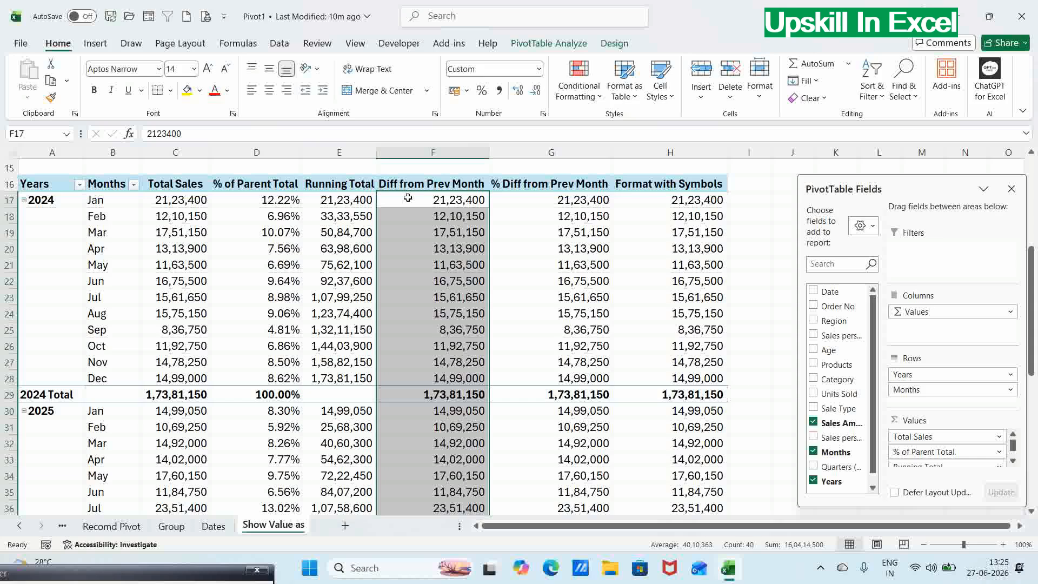
right_click(408, 199)
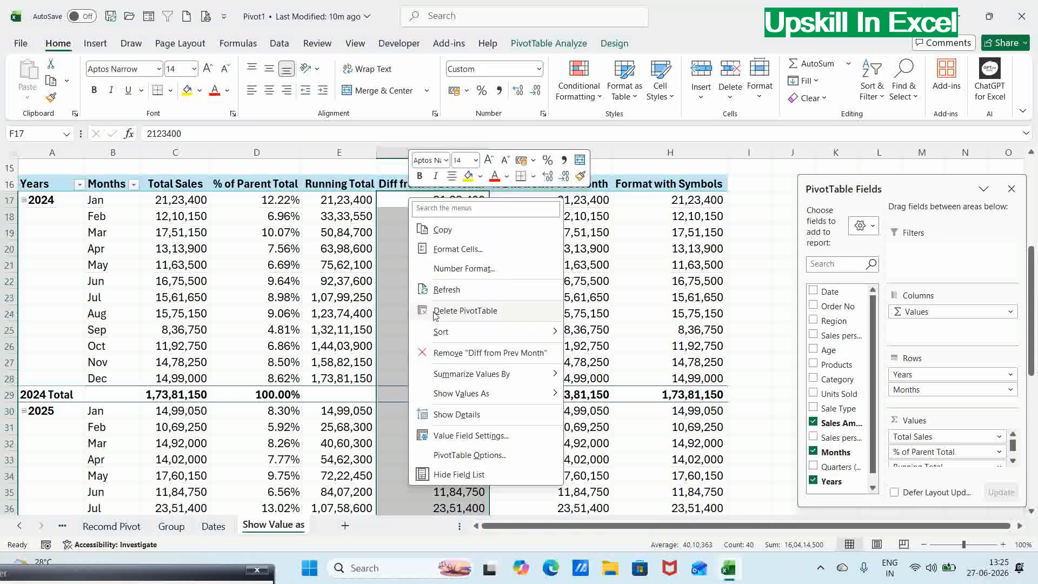
mouse_move(456, 394)
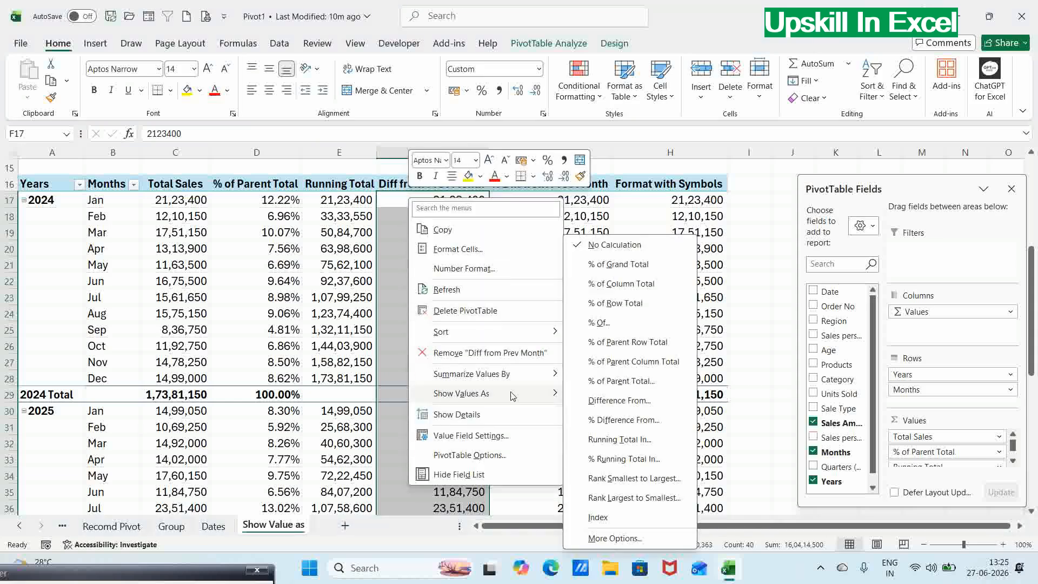
left_click(604, 400)
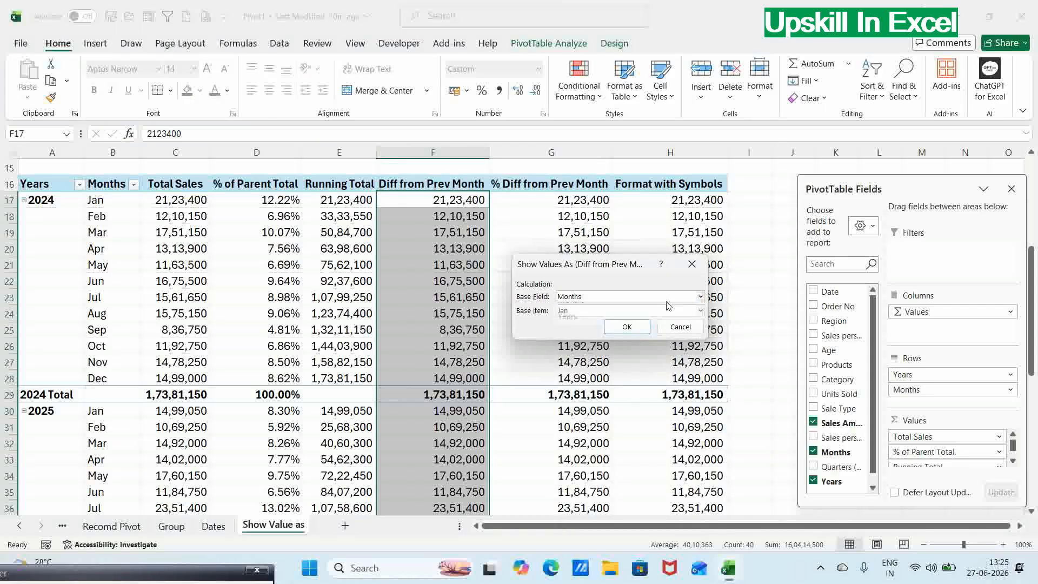
left_click(700, 296)
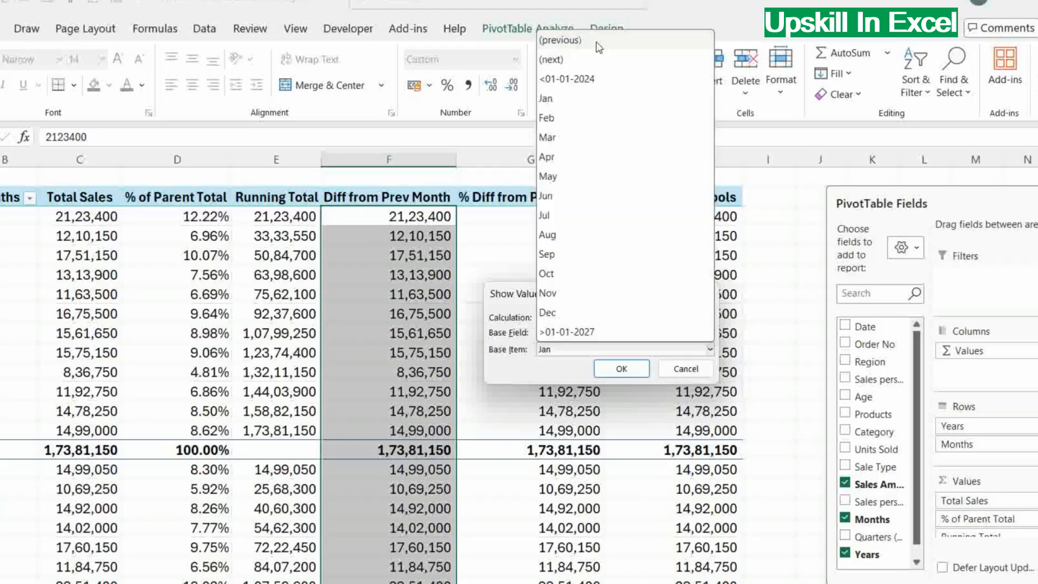
left_click(573, 40)
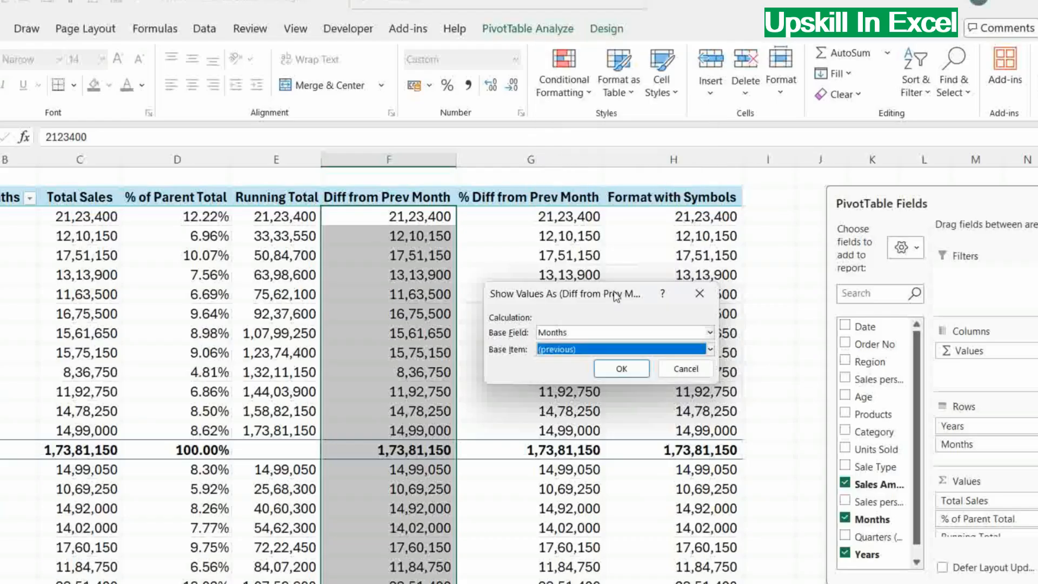
left_click(617, 368)
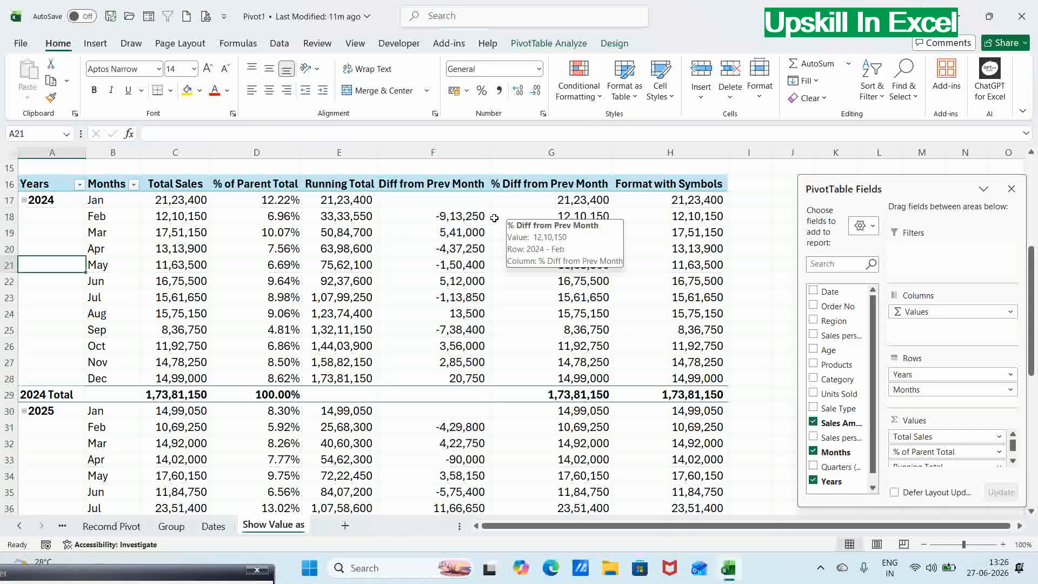
mouse_move(480, 220)
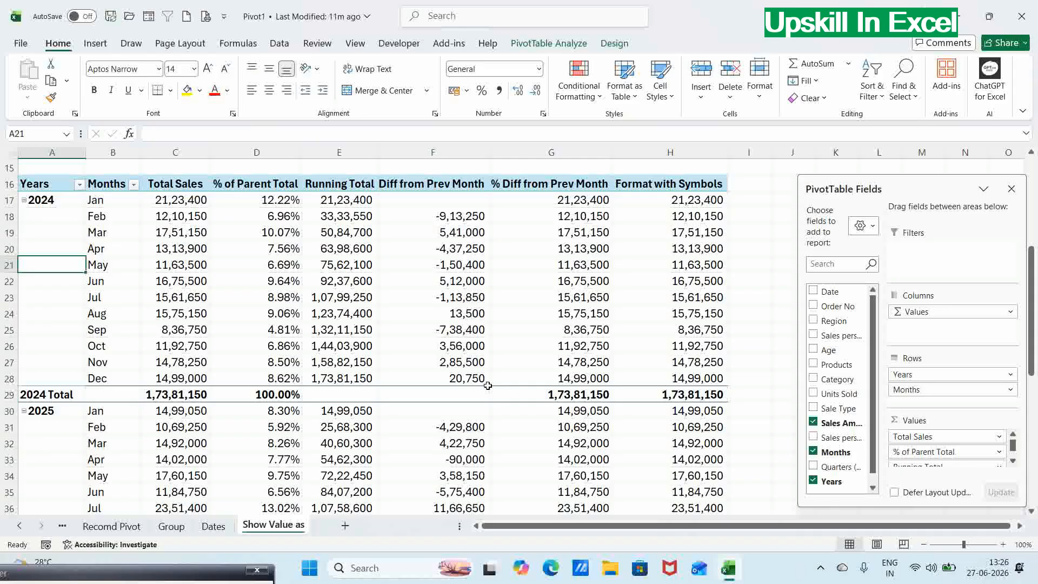
mouse_move(488, 385)
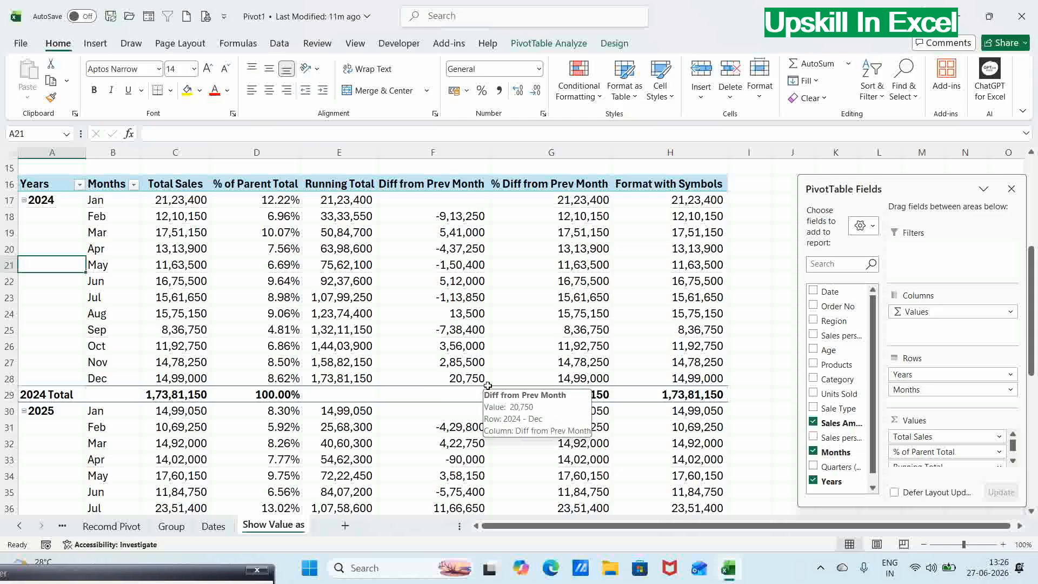
Step: Show the % Diff from Prev Month column as % Difference From with base field Months and base item (previous)
left_click(581, 201)
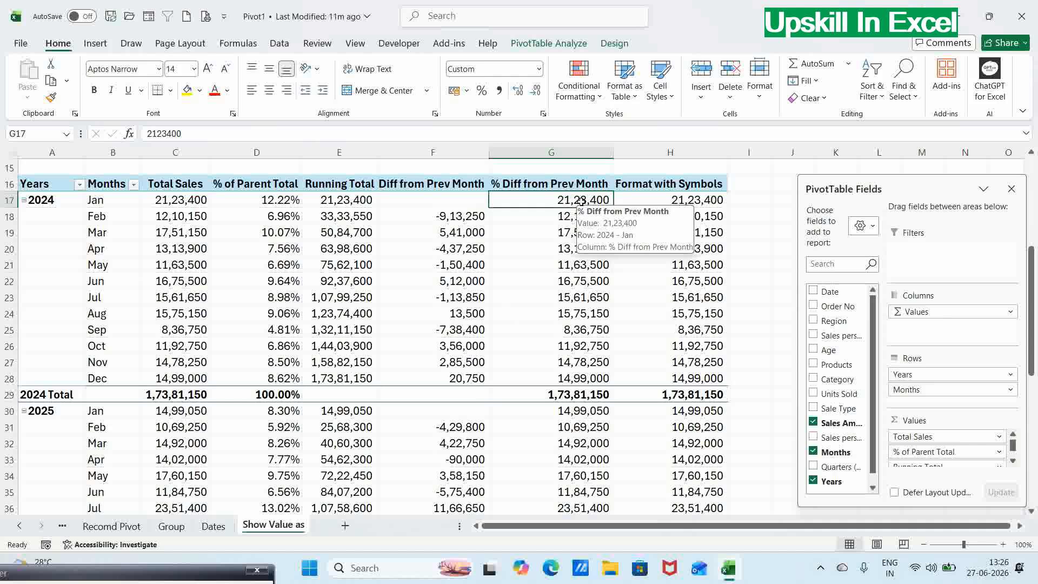
left_click_drag(581, 201, 610, 538)
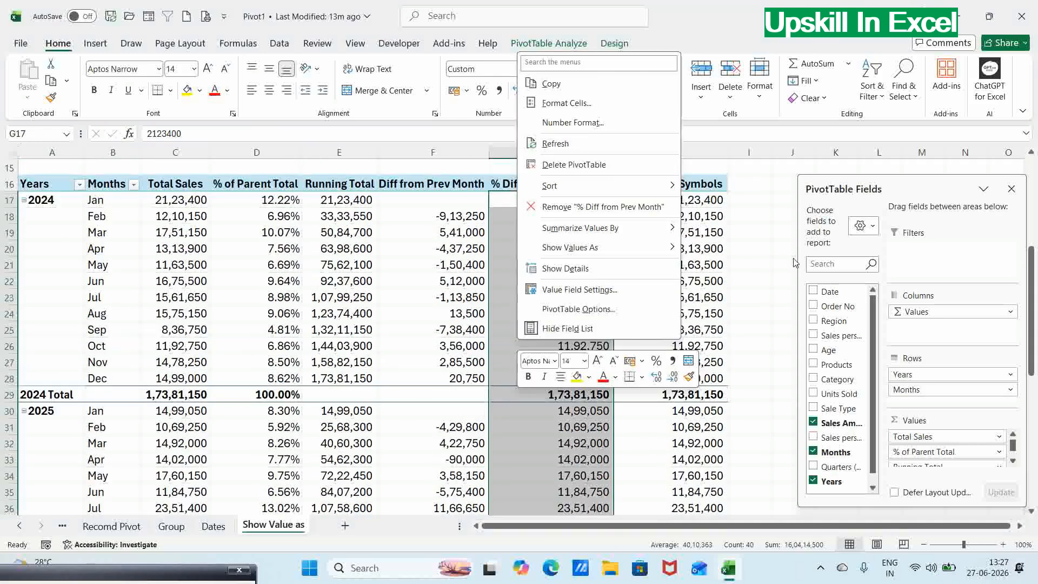
mouse_move(594, 254)
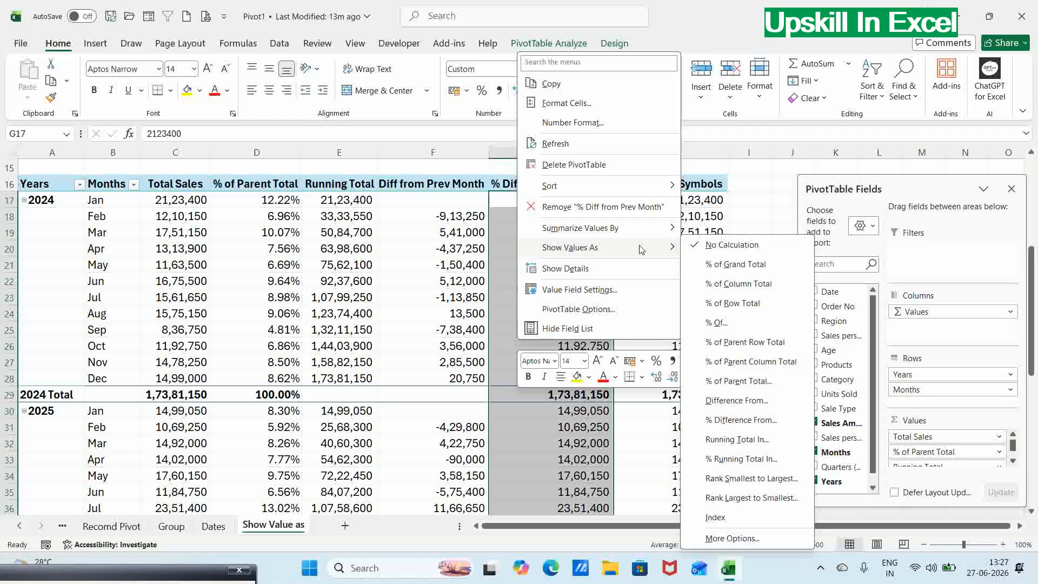
left_click(725, 420)
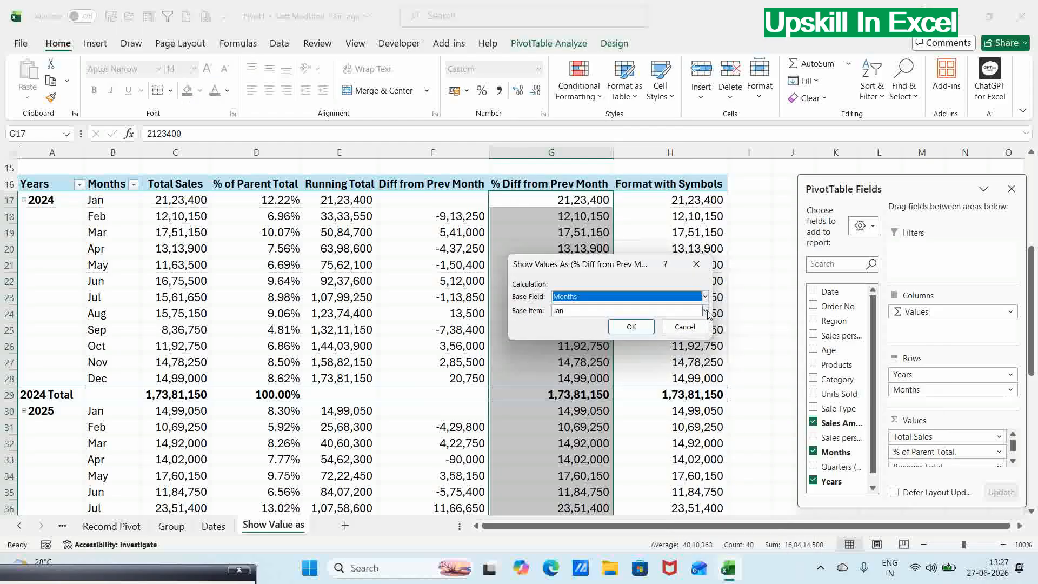
left_click(707, 313)
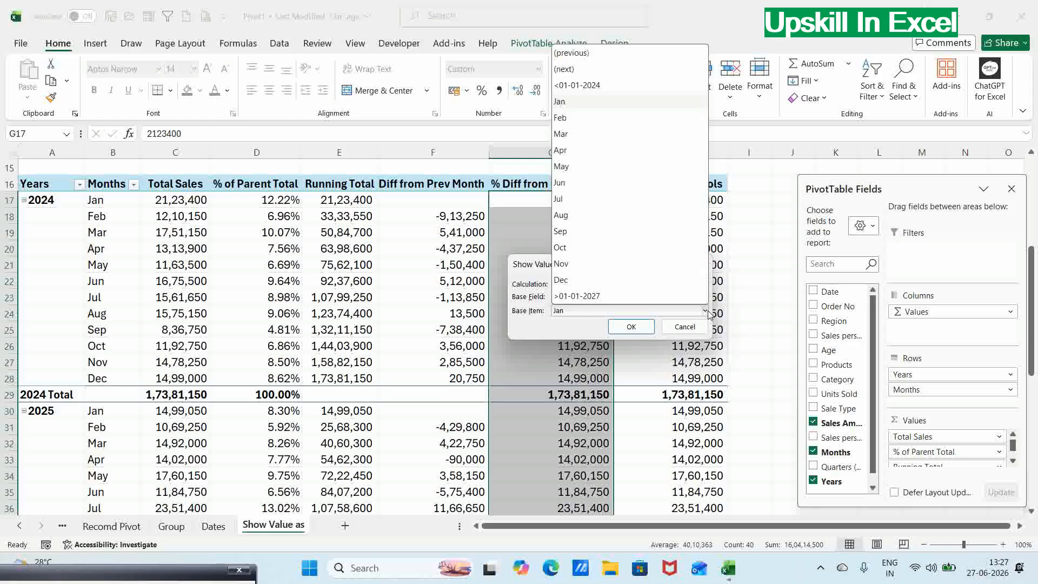
left_click(589, 56)
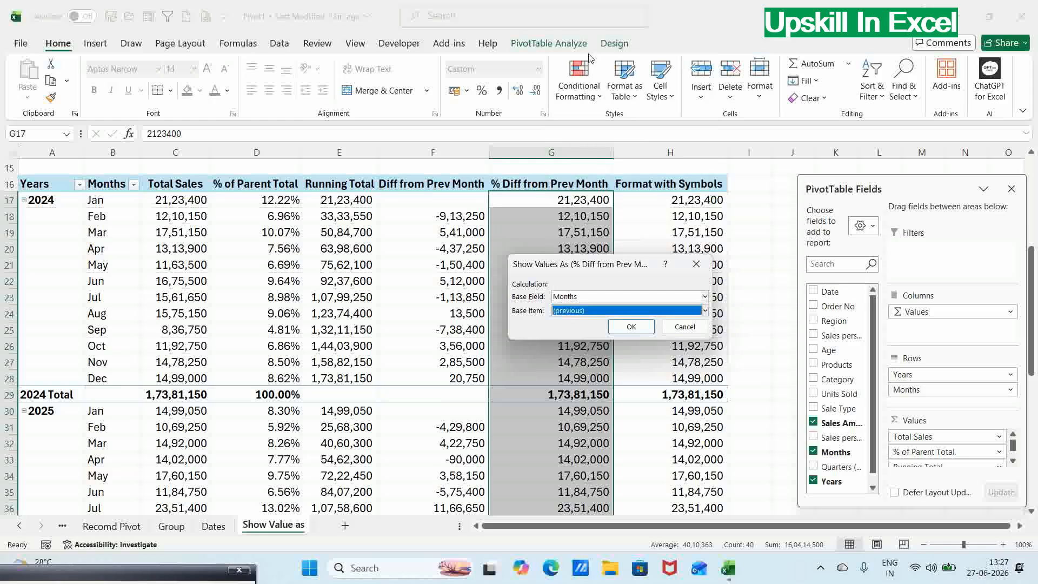
left_click(632, 327)
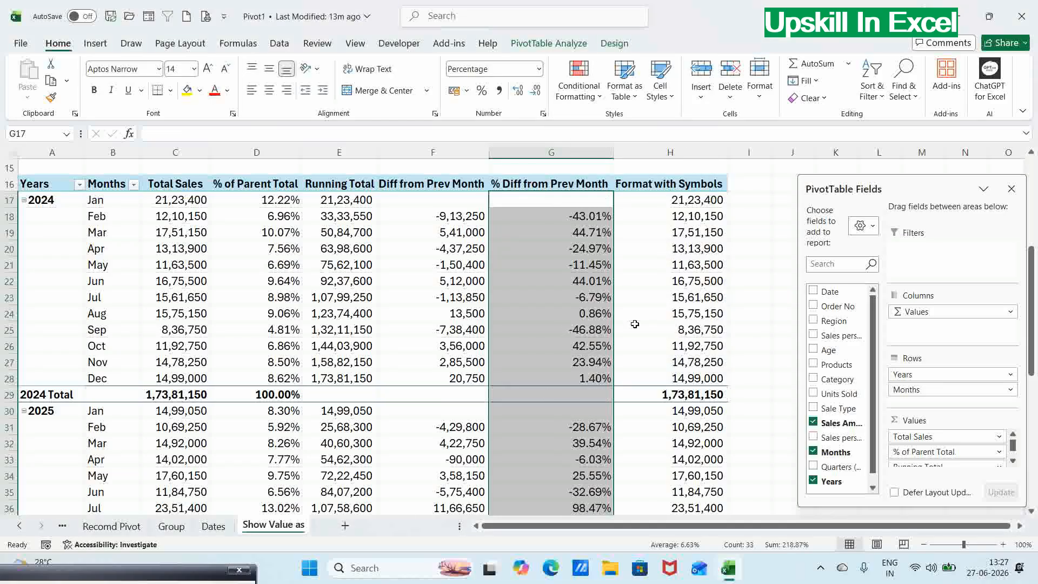
left_click(634, 324)
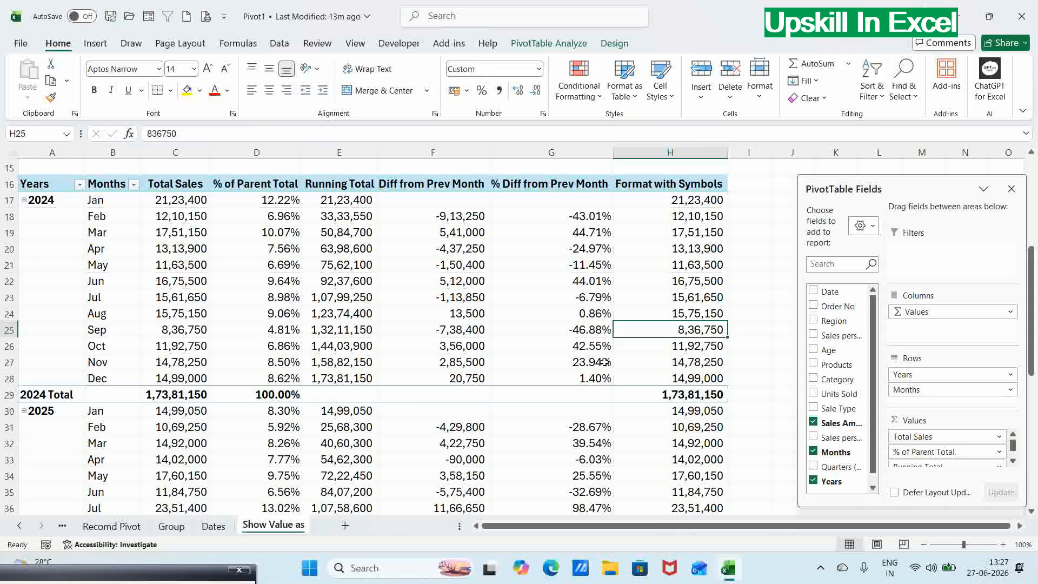
Step: Show the Format with Symbols column as % Difference From with base field Months and base item (previous)
left_click(697, 199)
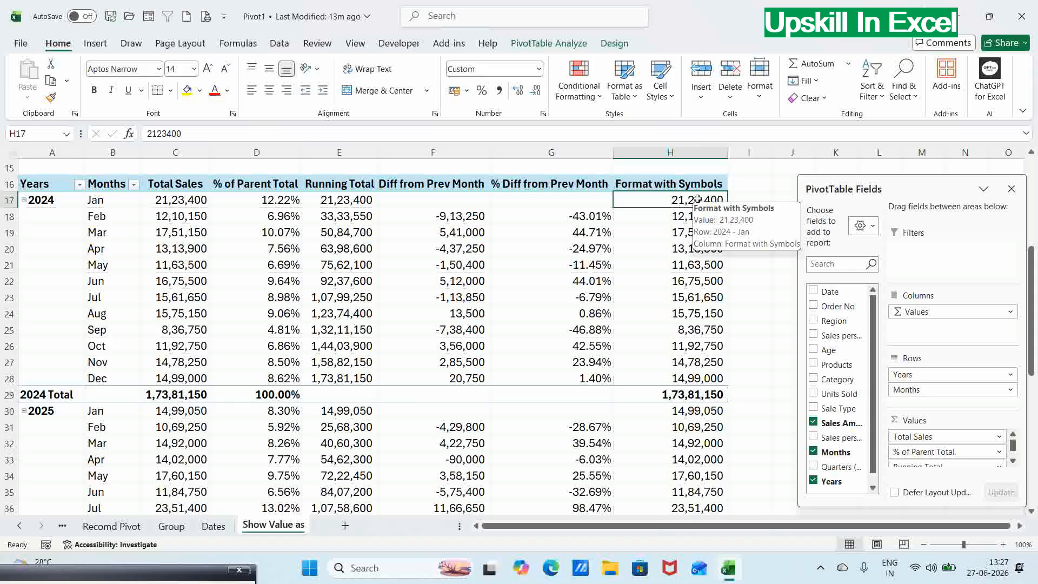
left_click_drag(697, 199, 697, 492)
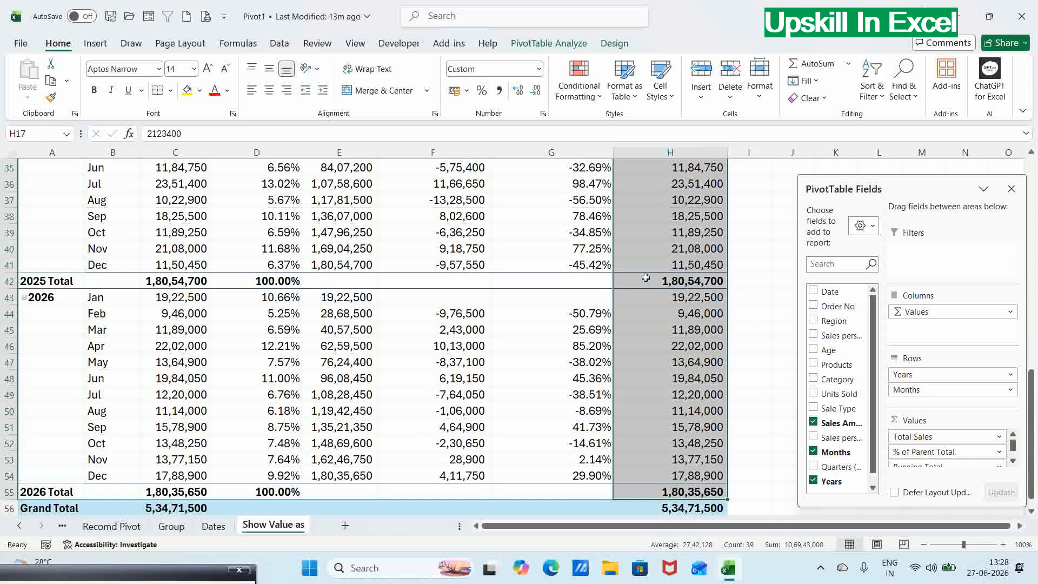
mouse_move(645, 278)
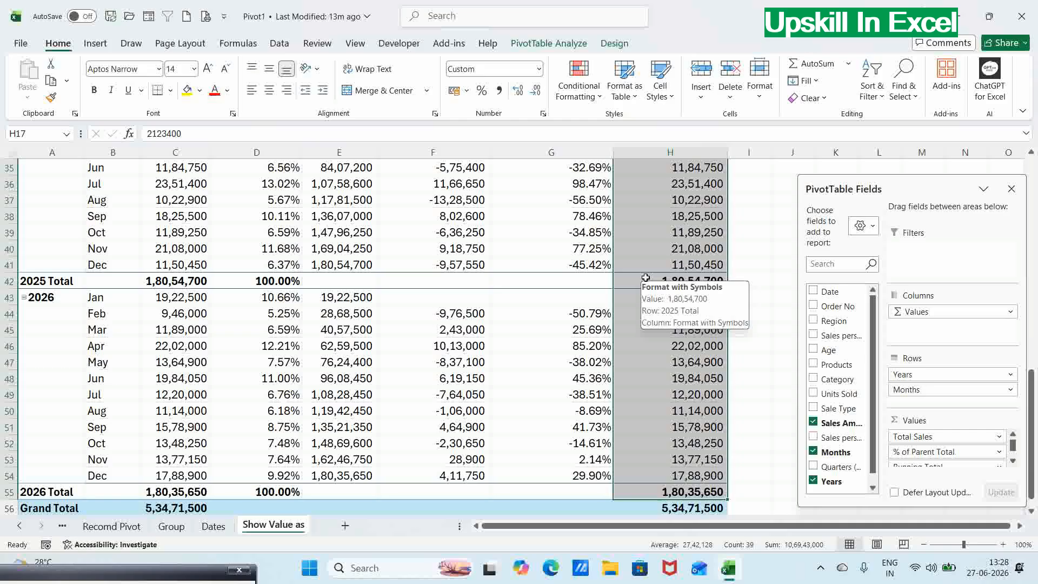
right_click(645, 277)
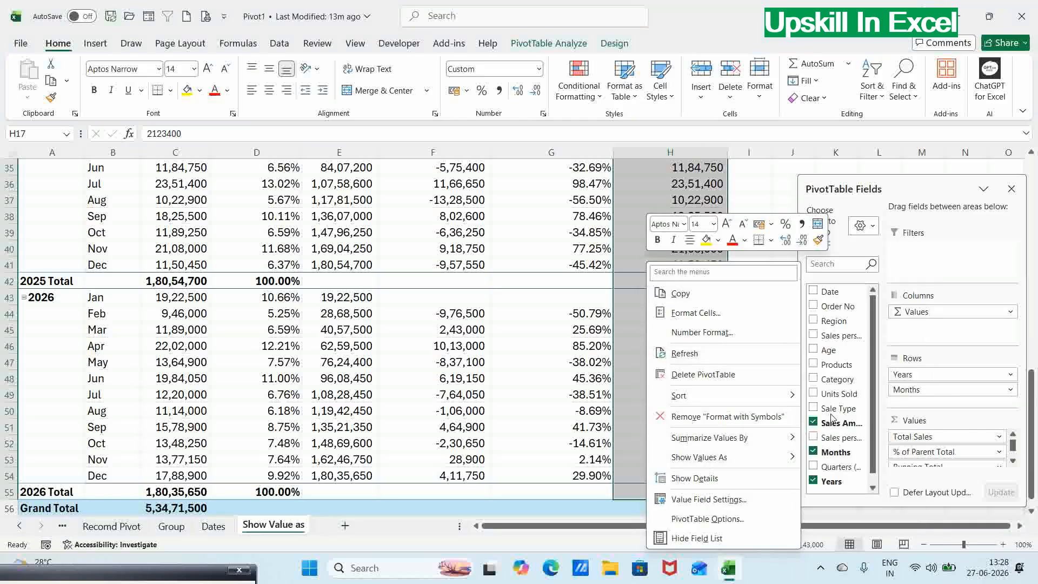
mouse_move(789, 460)
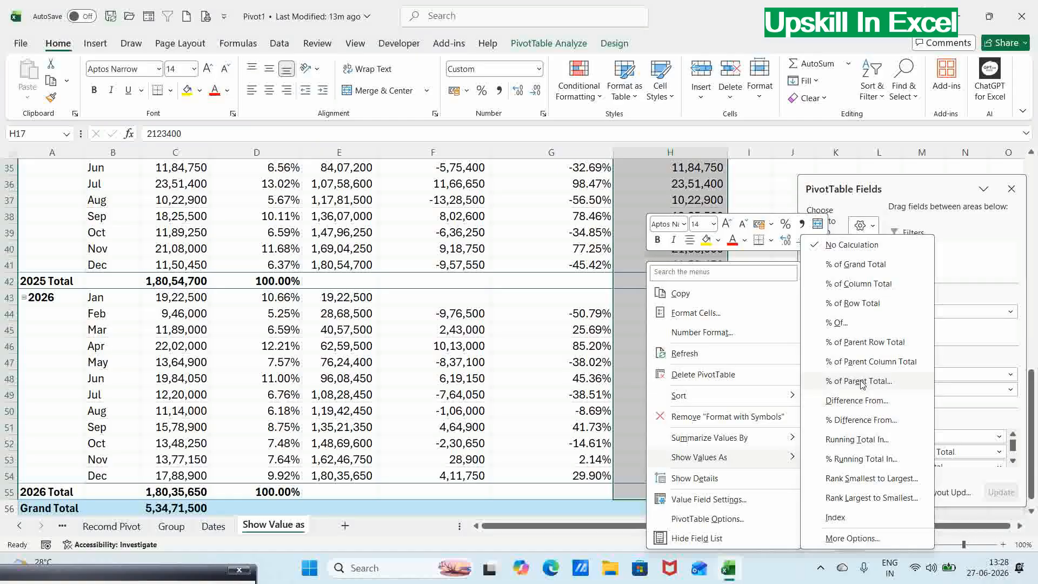
left_click(856, 421)
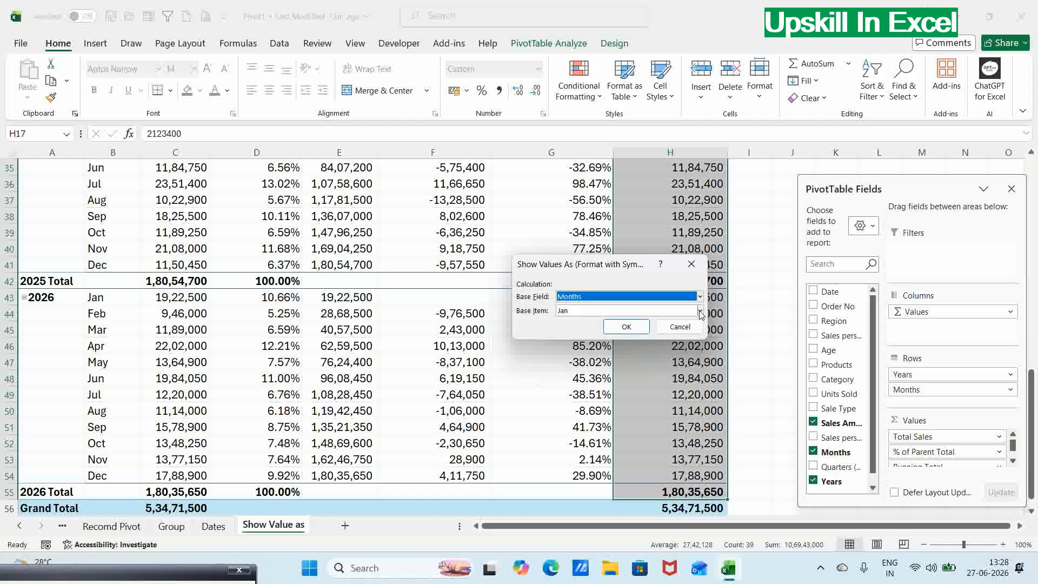
left_click(700, 315)
left_click(598, 54)
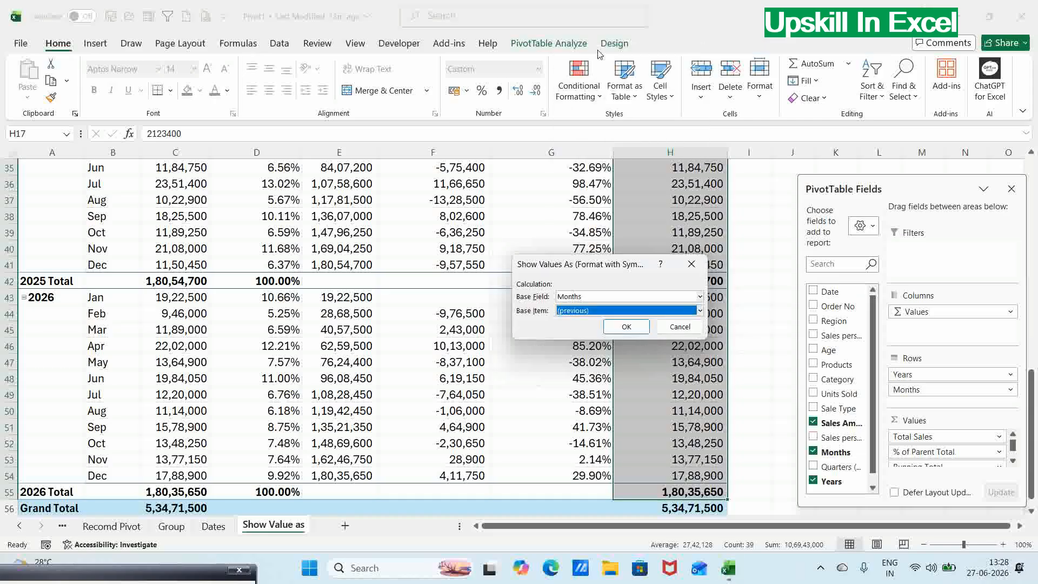
left_click(625, 327)
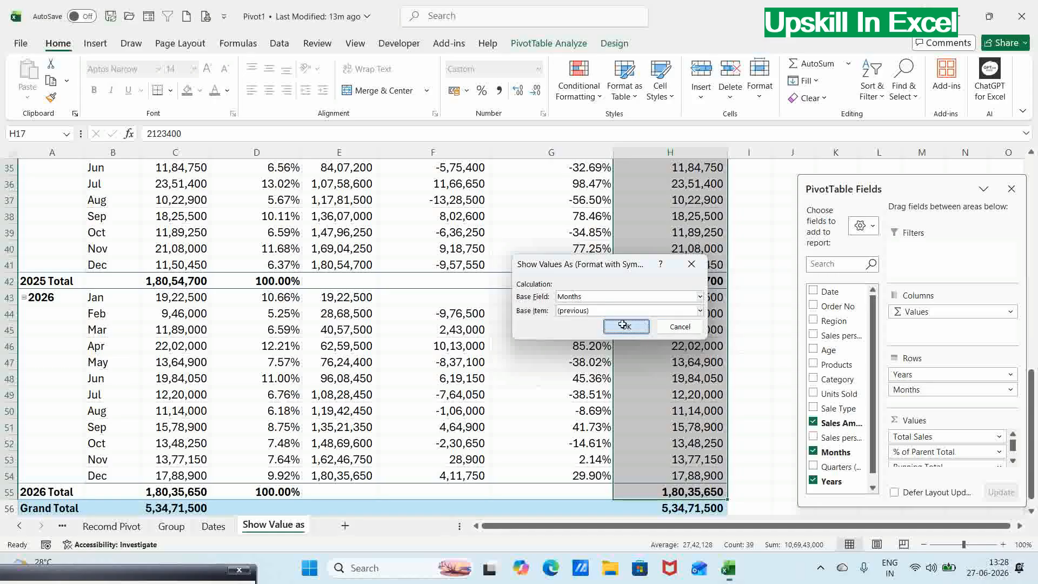
left_click(663, 245)
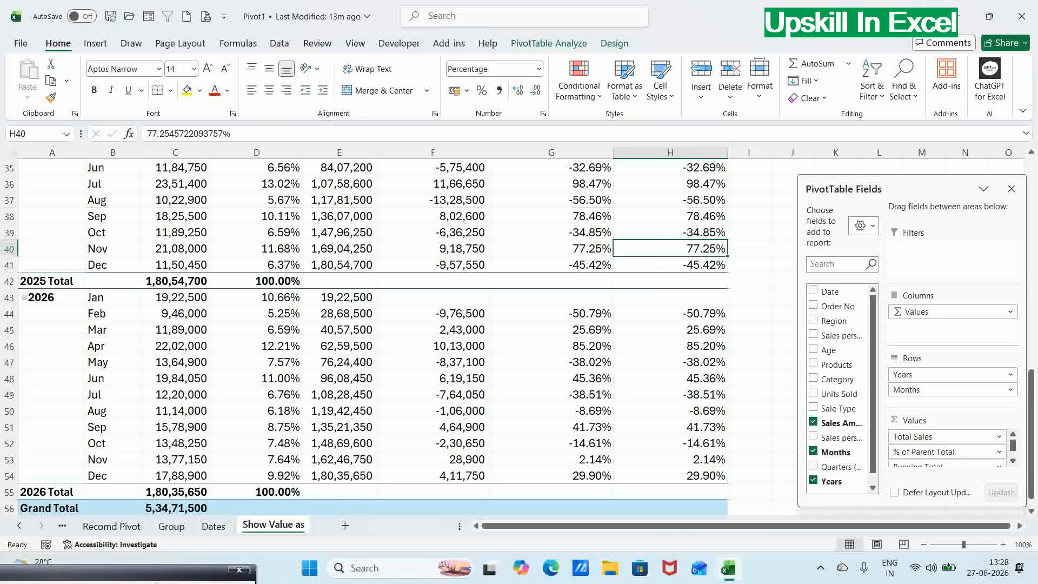
left_click_drag(131, 572, 85, 572)
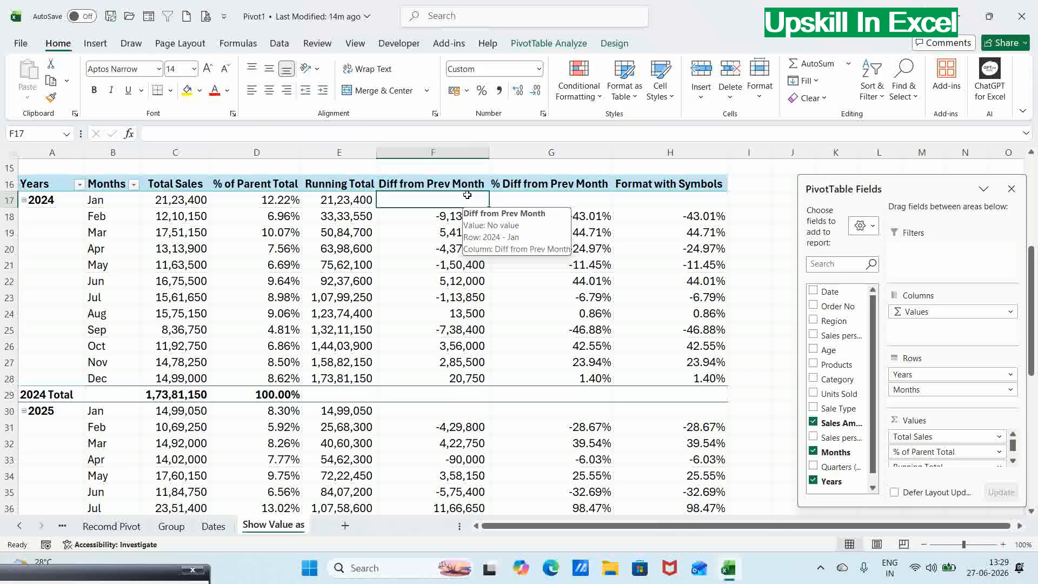
Step: Start a highlight rule on F17:F56 for all cells showing "Diff from Prev Month" values, with cell value greater than 0
left_click_drag(467, 194, 444, 518)
left_click(141, 90)
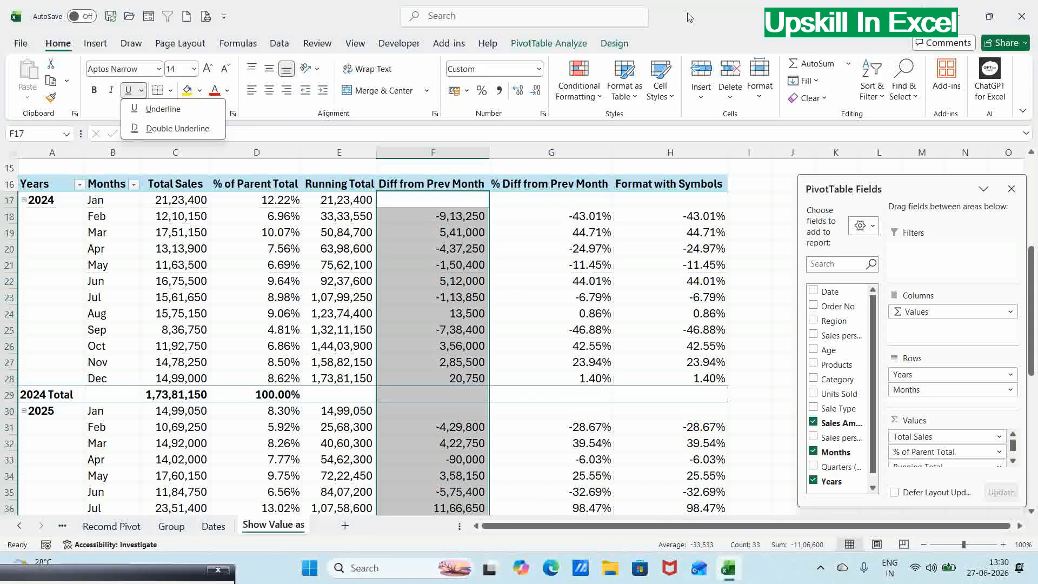
left_click(602, 99)
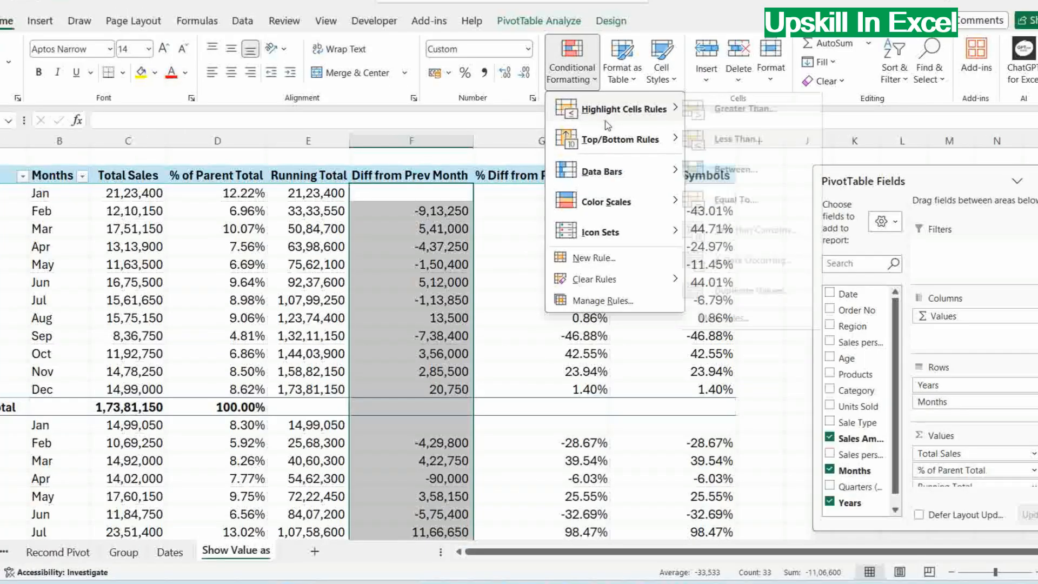
mouse_move(611, 135)
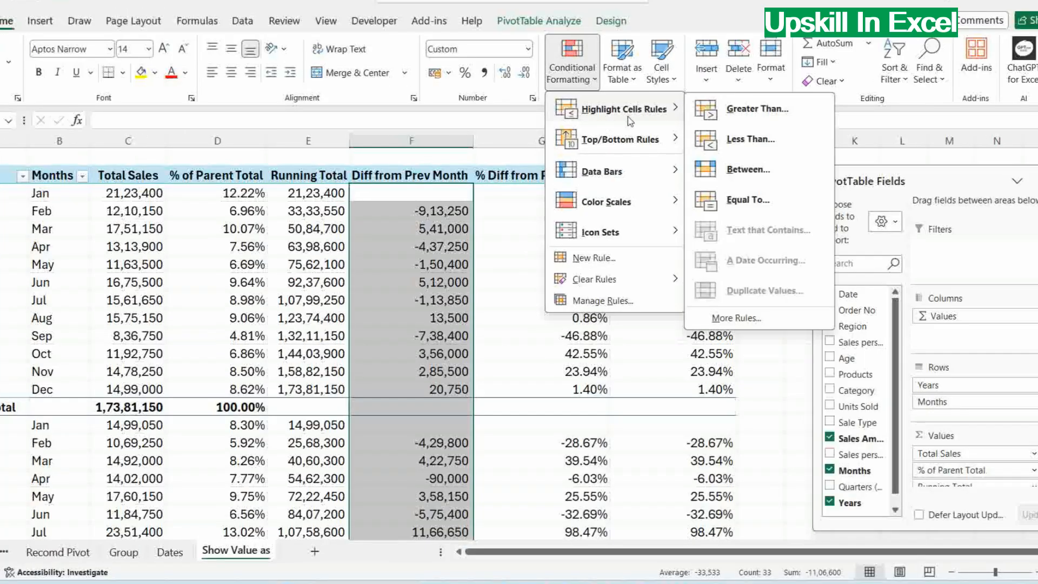
left_click(731, 319)
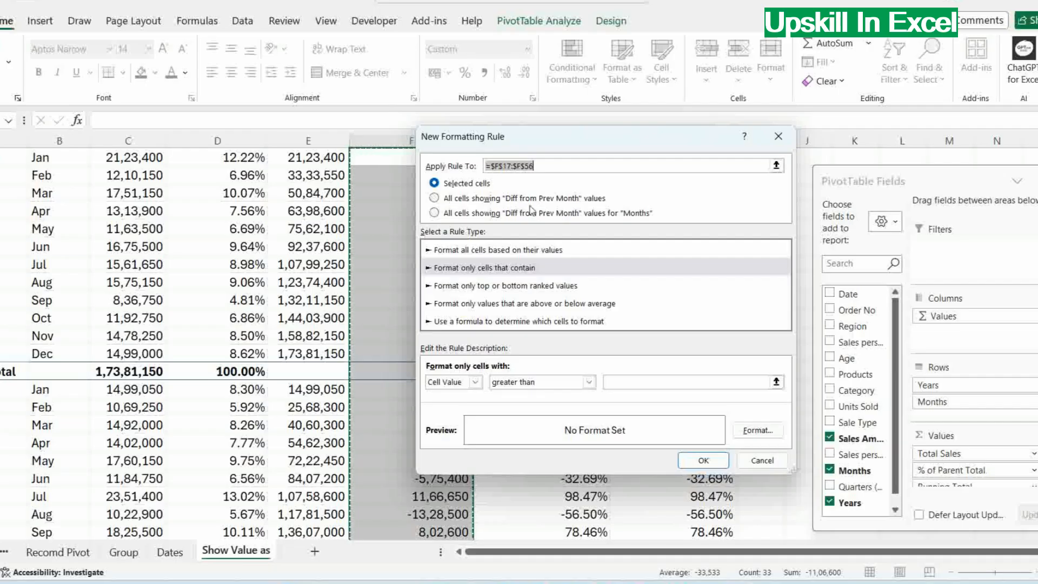
left_click(437, 199)
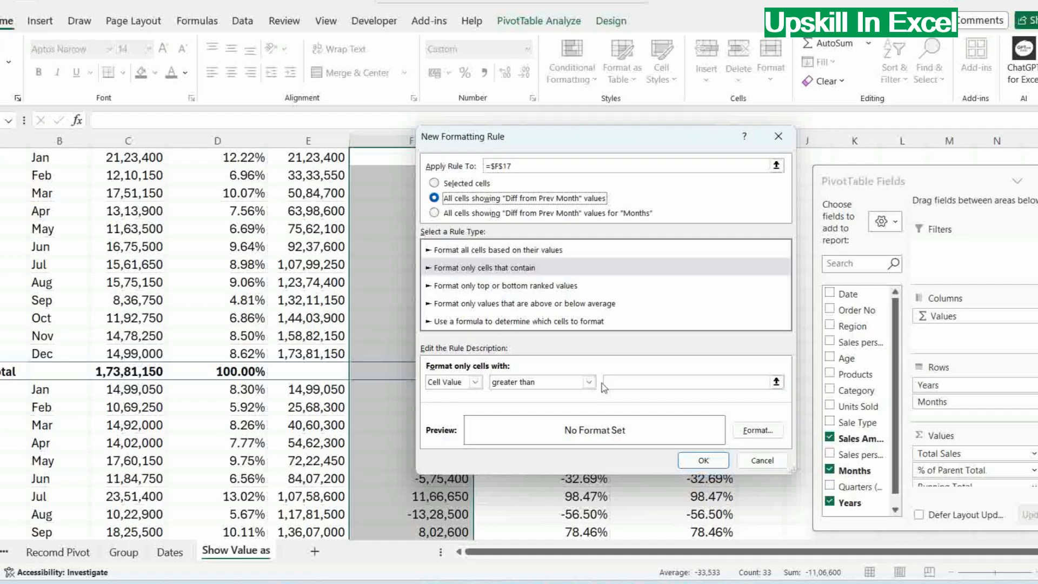
left_click(618, 381)
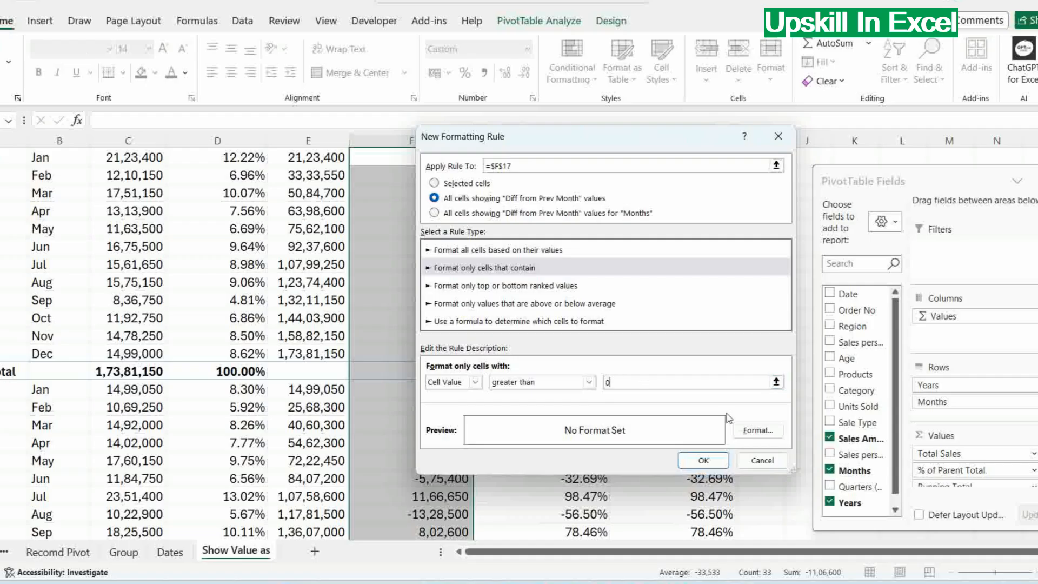
Step: Give the greater-than-0 rule a light green fill and apply it to the Diff from Prev Month values
left_click(757, 431)
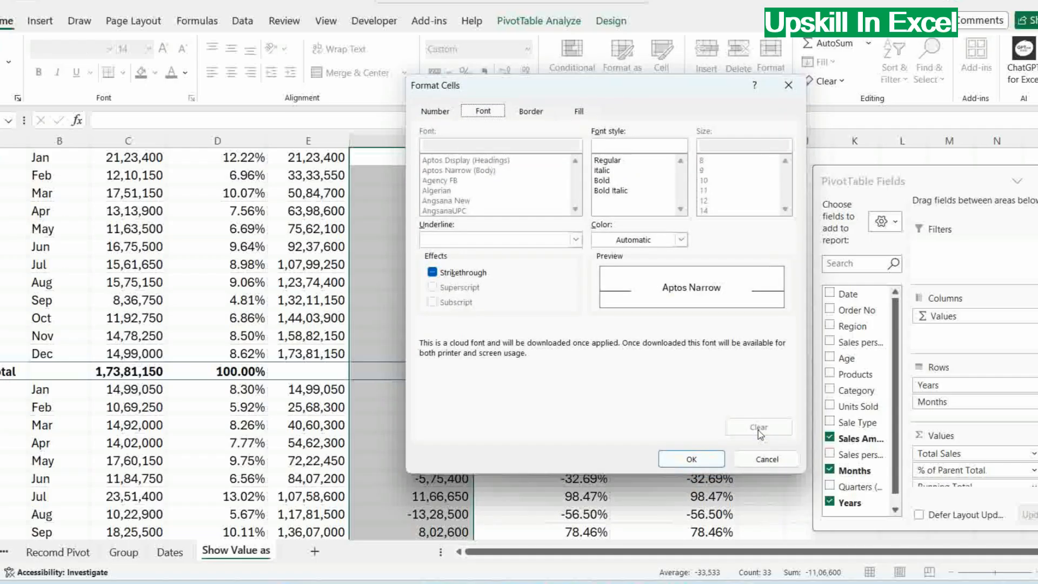
left_click(578, 112)
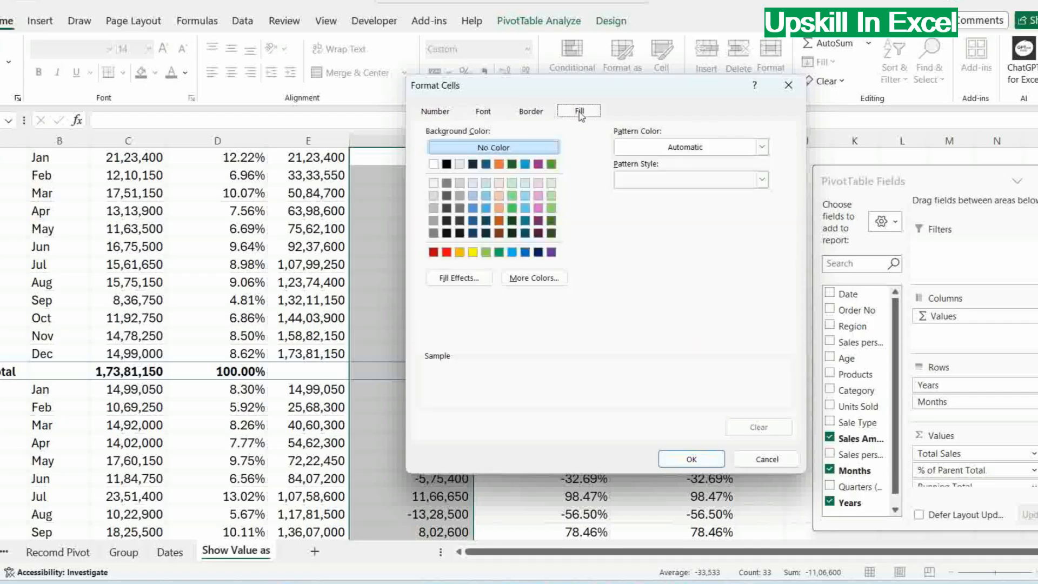
left_click(551, 195)
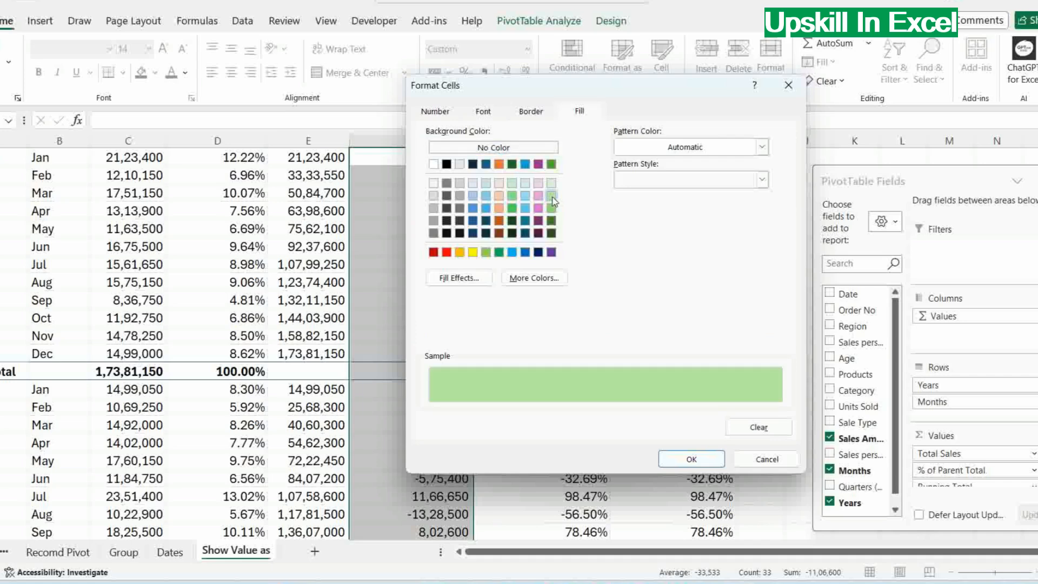
left_click(693, 460)
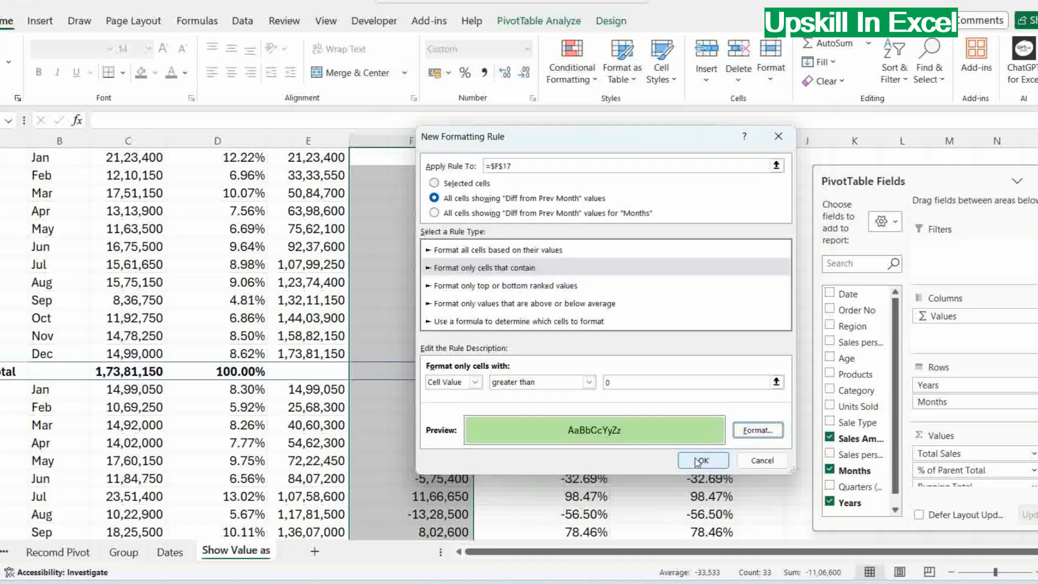
left_click(700, 461)
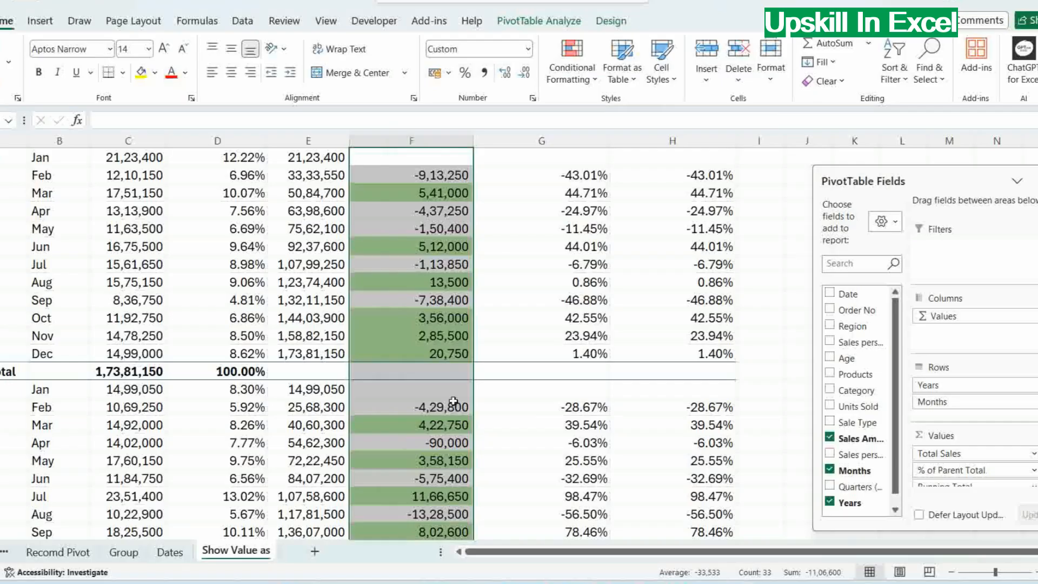
Step: Start a second highlight rule for all cells showing "Diff from Prev Month" values, with cell value less than 0
left_click(596, 85)
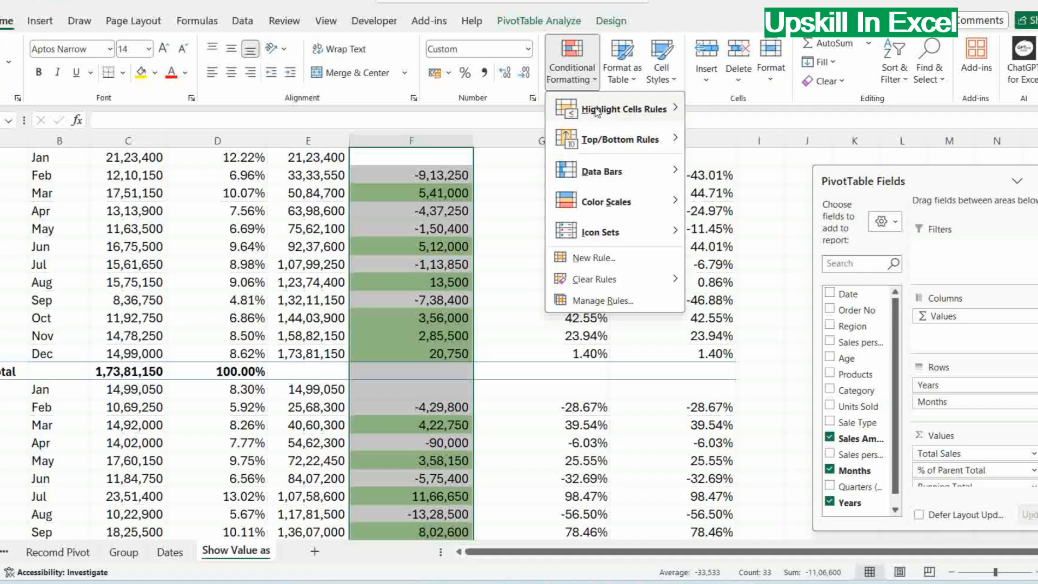
mouse_move(596, 108)
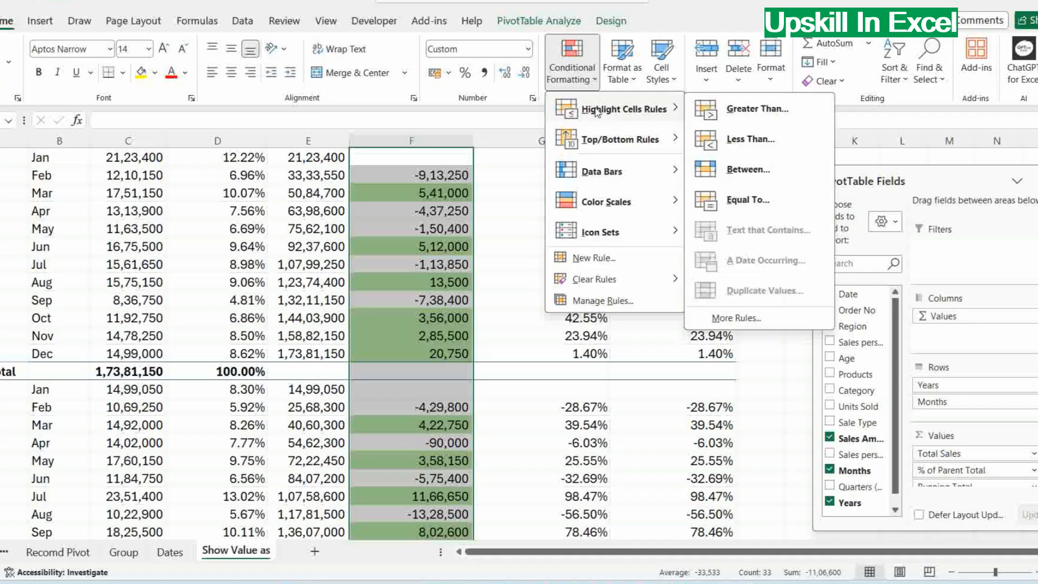
left_click(744, 320)
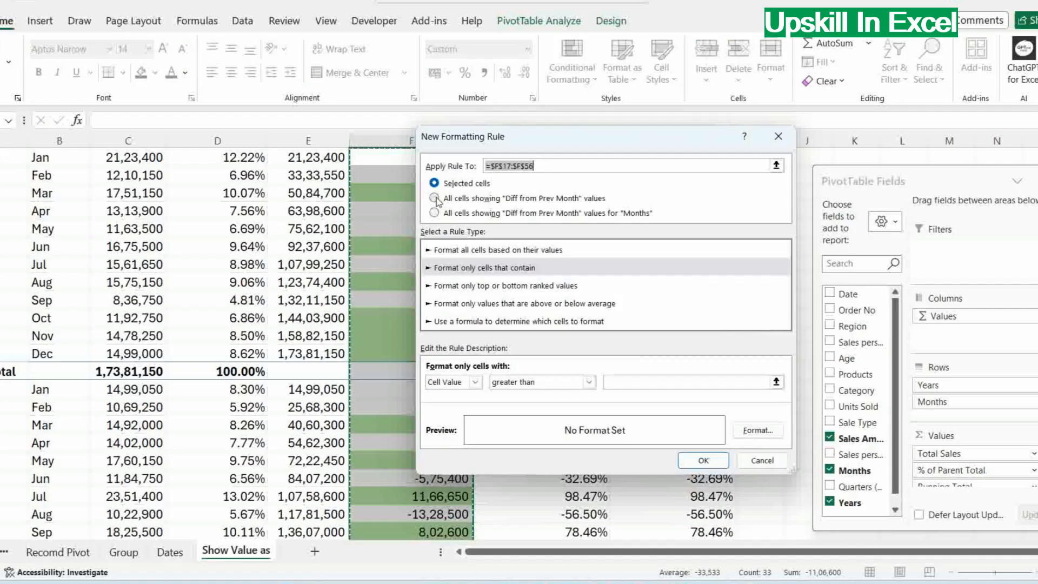
left_click(435, 197)
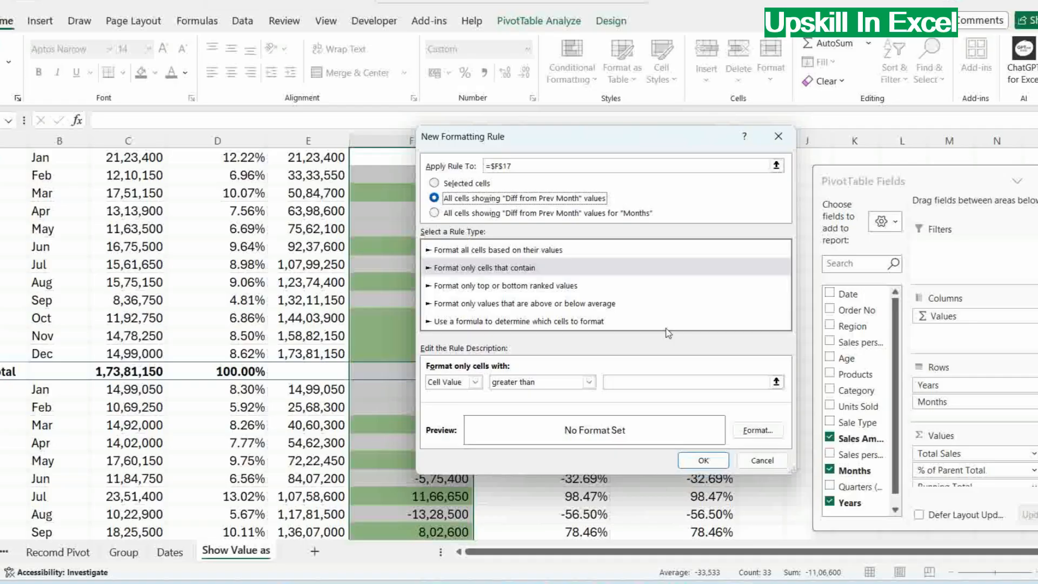
left_click(589, 383)
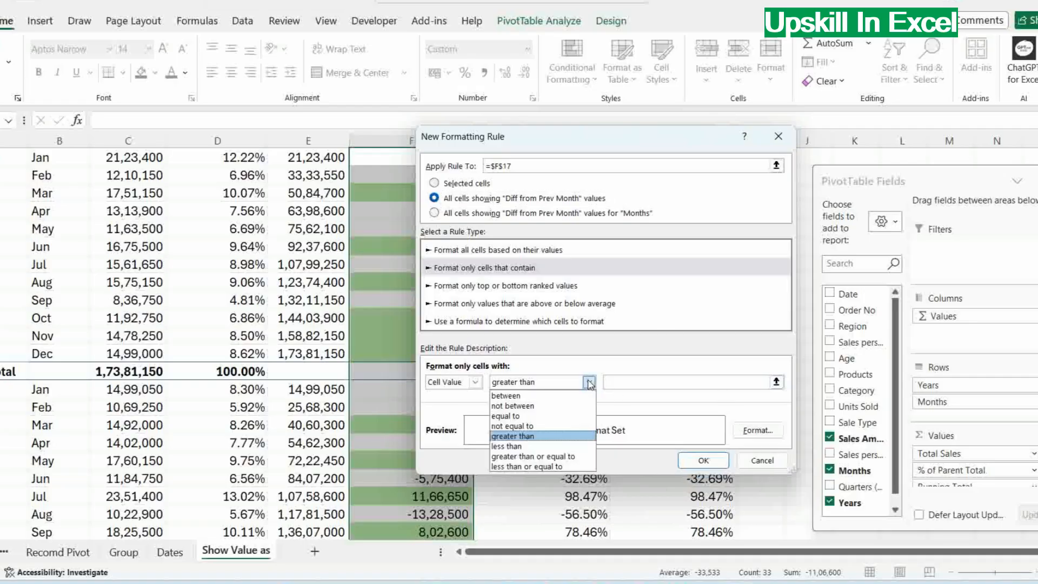
left_click(524, 446)
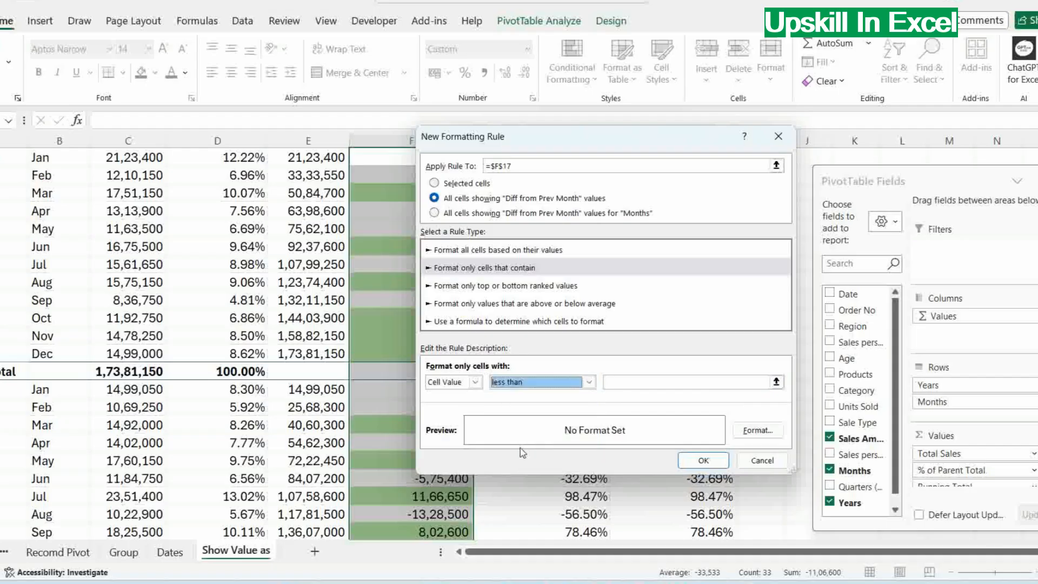
left_click(633, 384)
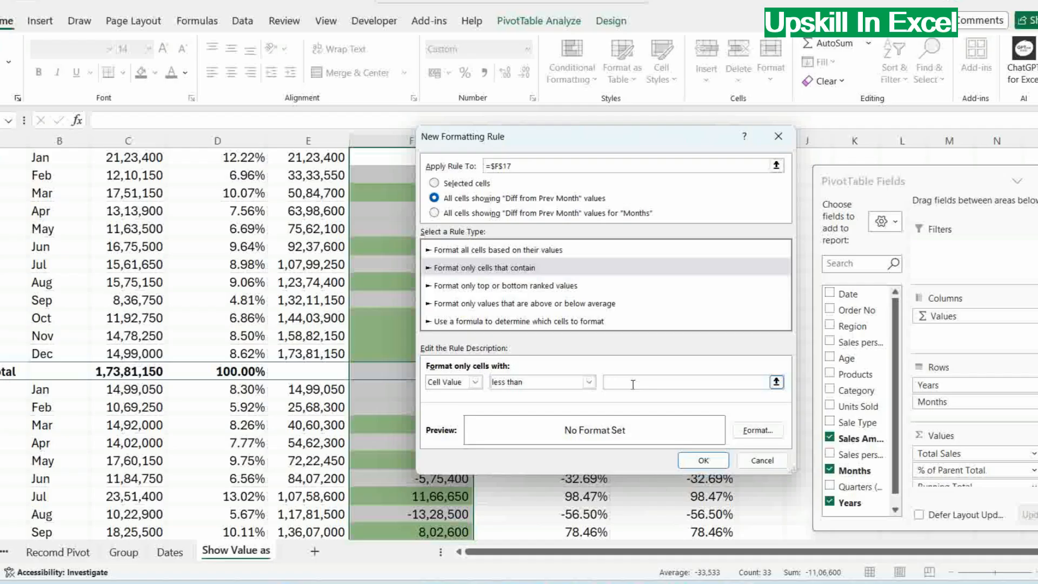
type("0")
Step: Give the less-than-0 rule a light orange fill and apply it to the Diff from Prev Month values
left_click(758, 431)
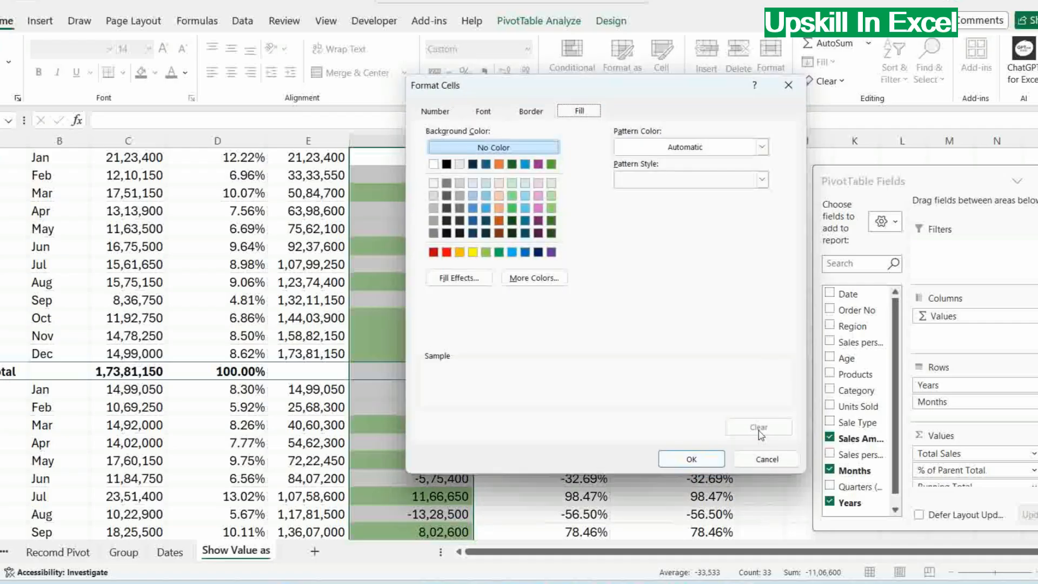
left_click(499, 196)
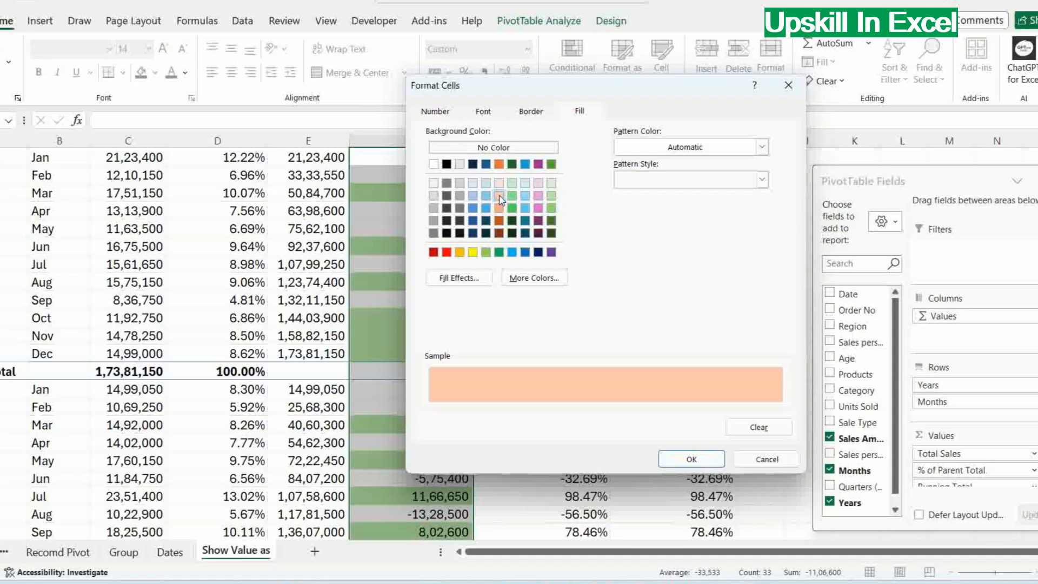
left_click(691, 460)
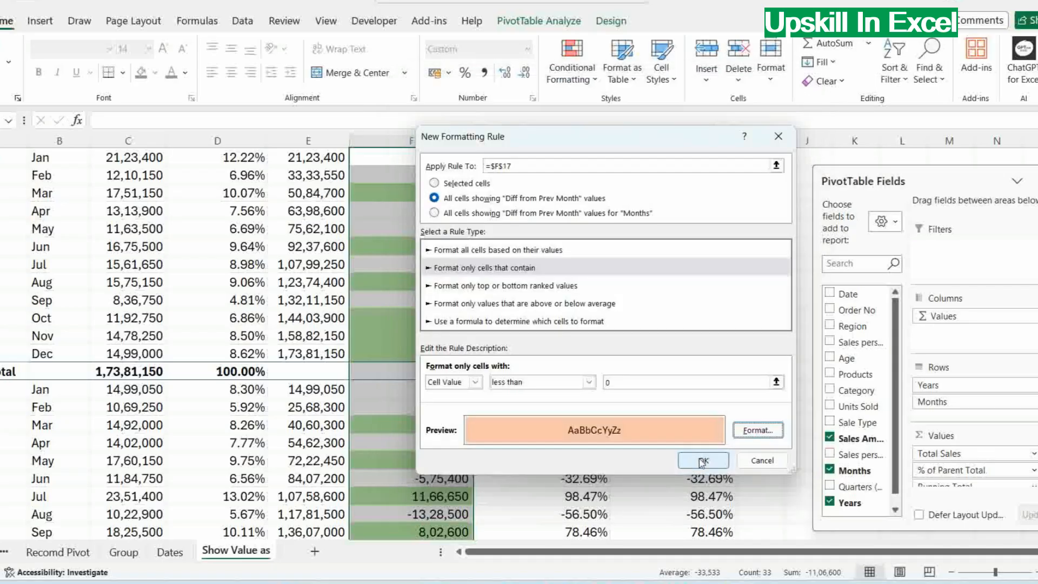
left_click(703, 461)
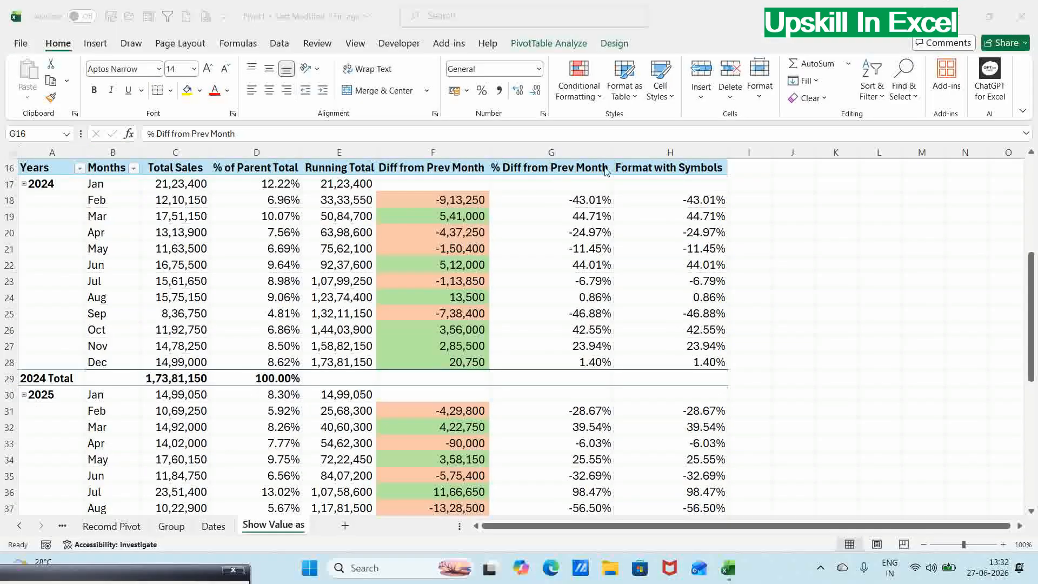
Step: Start a Custom number format for the Format with Symbols values from H17 down, with an empty format code
left_click(679, 182)
left_click(678, 182)
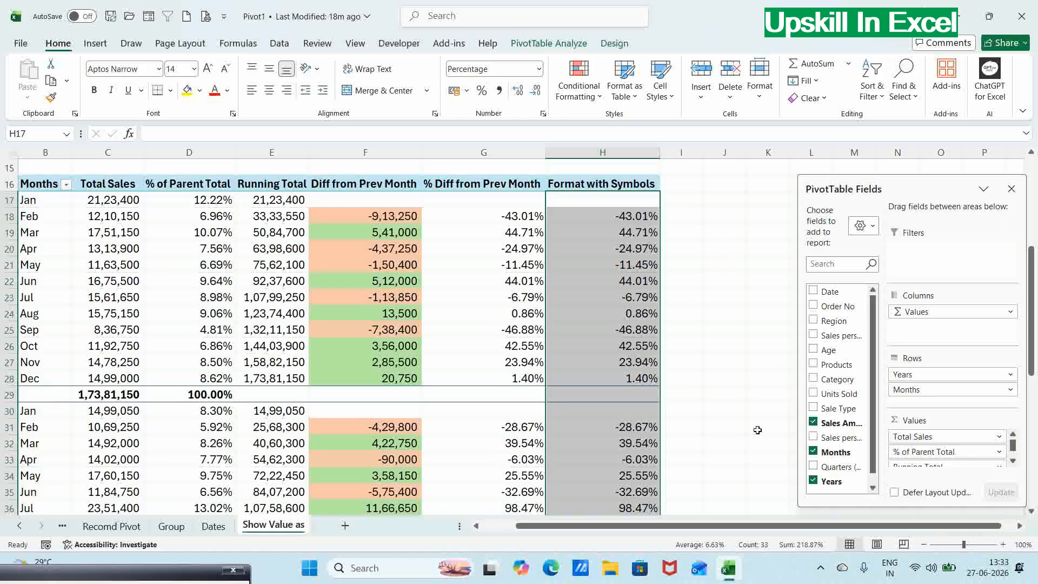
key("ctrl+1")
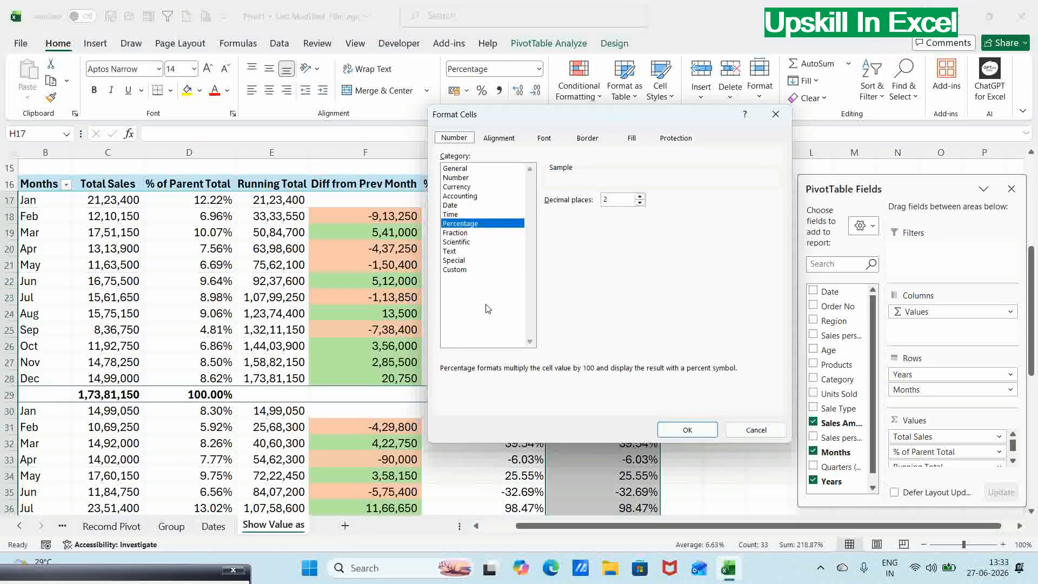
left_click(467, 271)
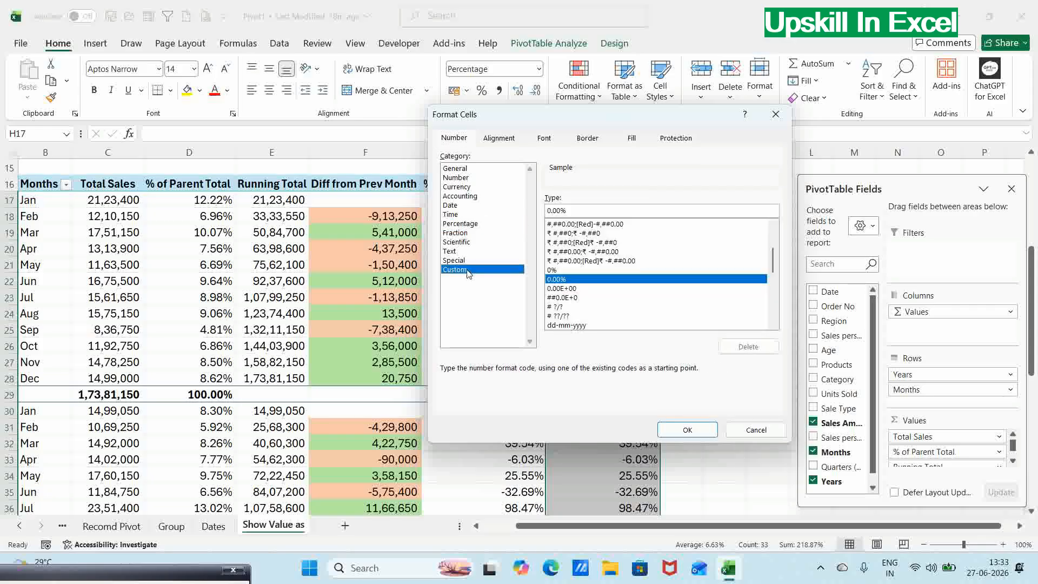
scroll(665, 235, "up", 3)
left_click(664, 234)
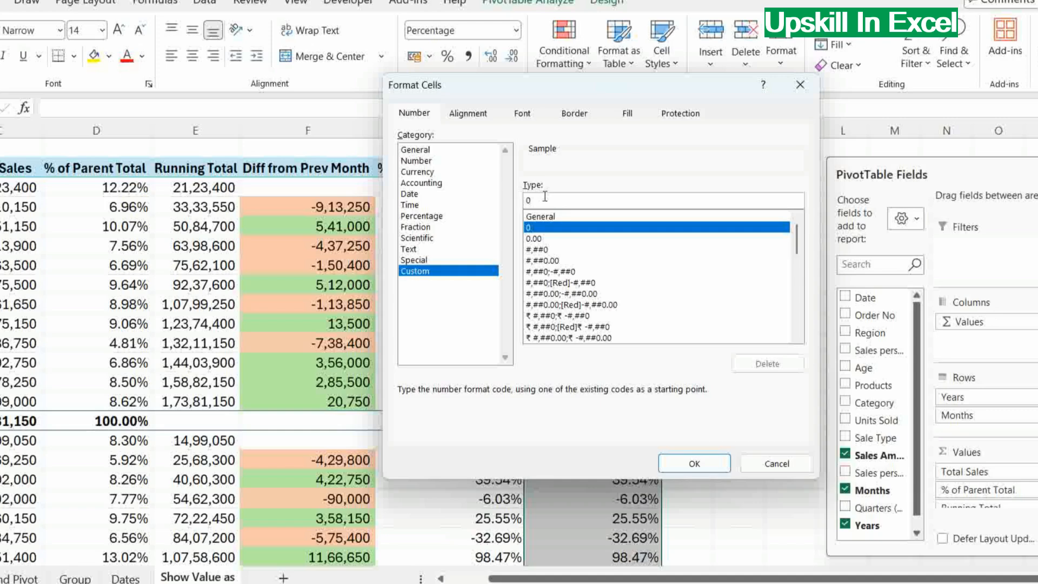
key("BackSpace")
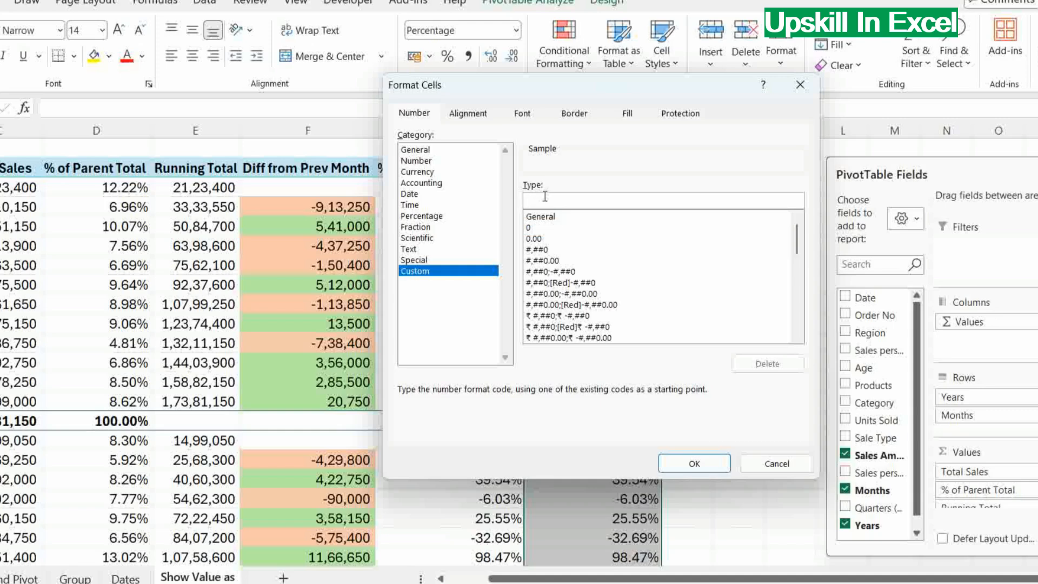
Step: Enter the custom format code ▲;▼ and apply it to the Format with Symbols values
key("super+period")
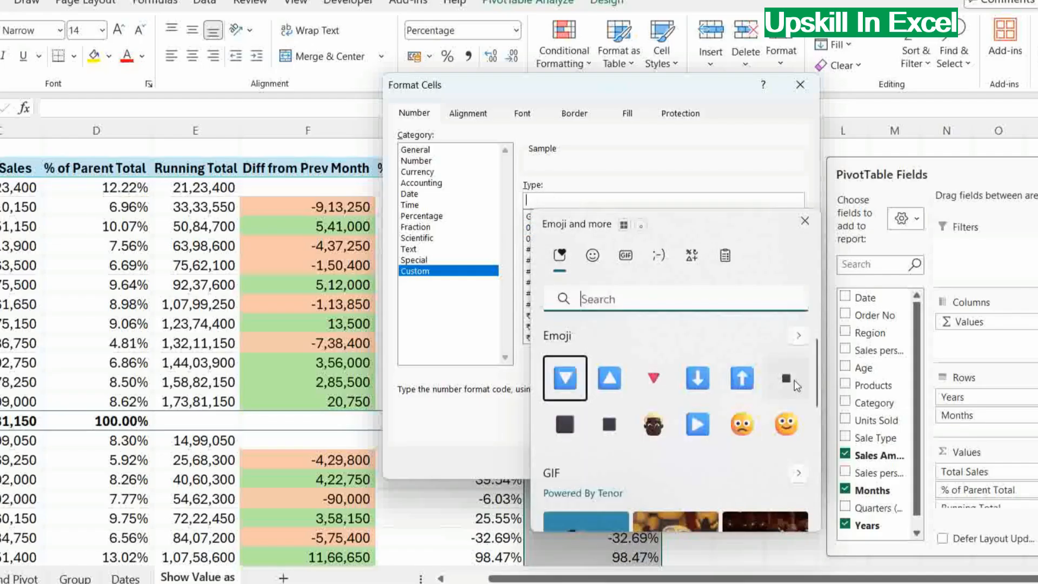
left_click(609, 378)
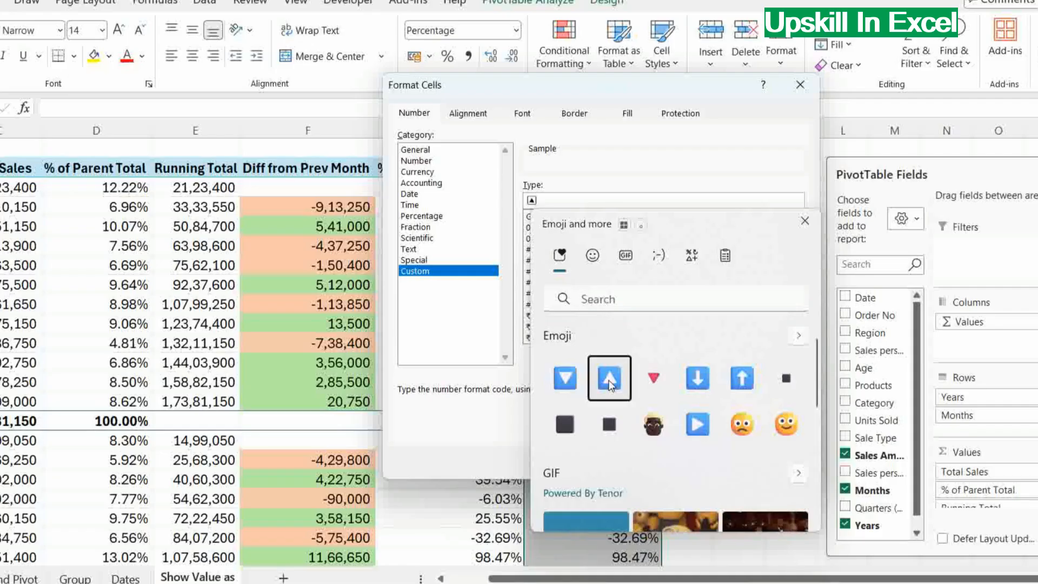
type(";")
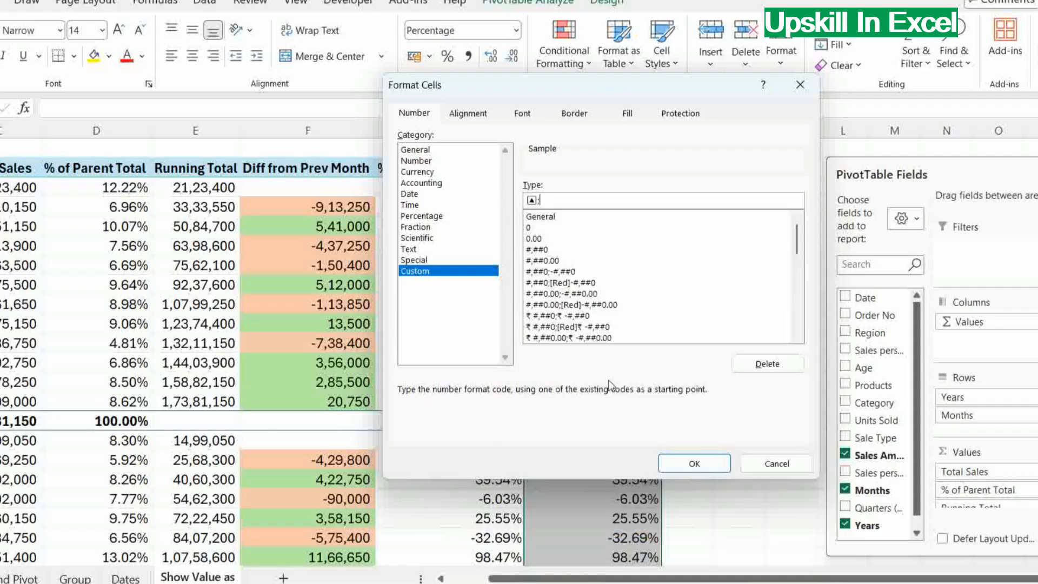
key("super+period")
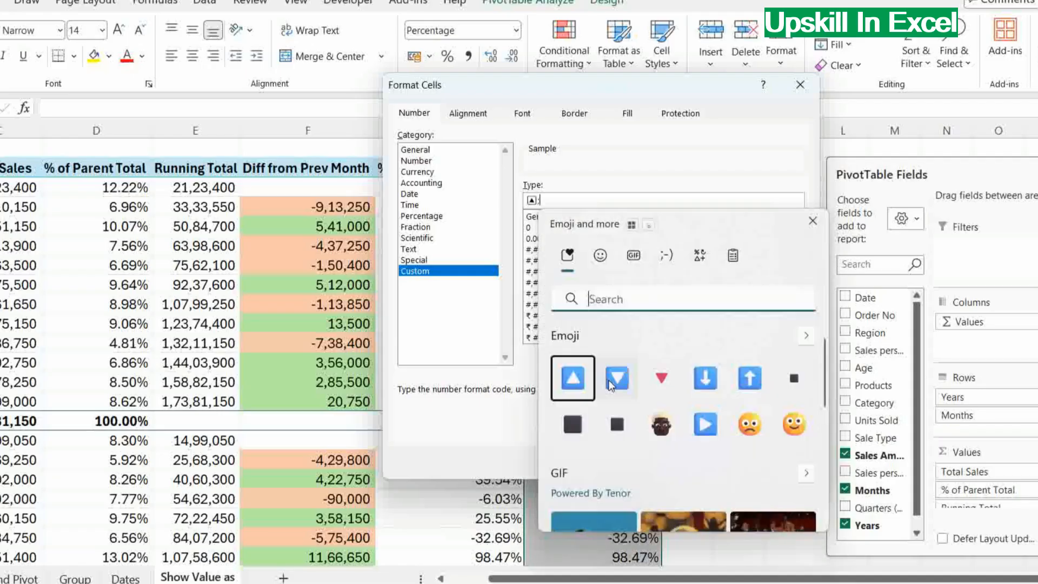
left_click(615, 381)
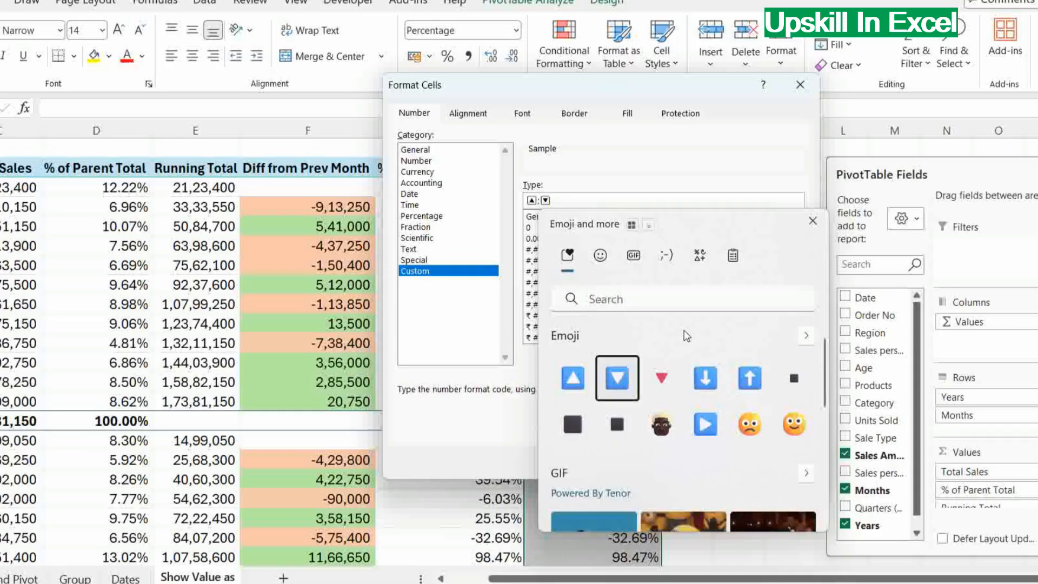
left_click(812, 221)
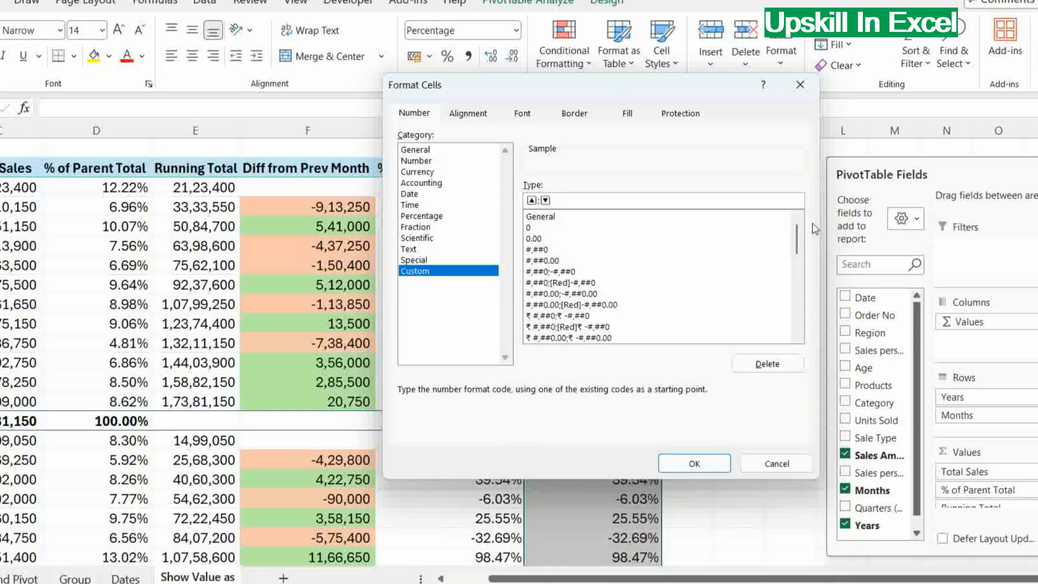
left_click(695, 461)
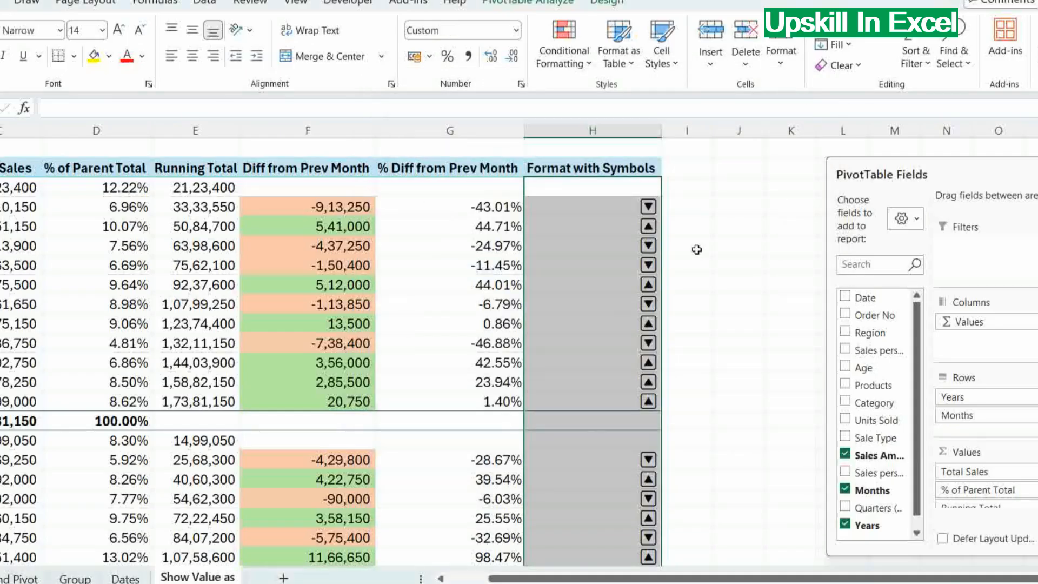
left_click(694, 246)
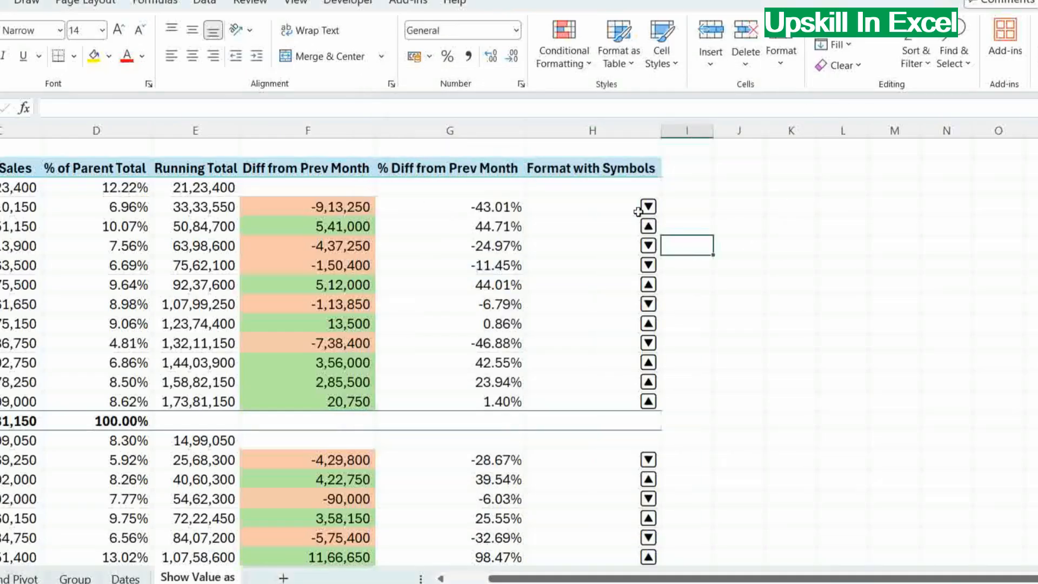
mouse_move(653, 207)
Step: Apply the custom number format [color10]▲;[red]▼ to the Format with Symbols values from H17 down and center them
left_click(640, 189)
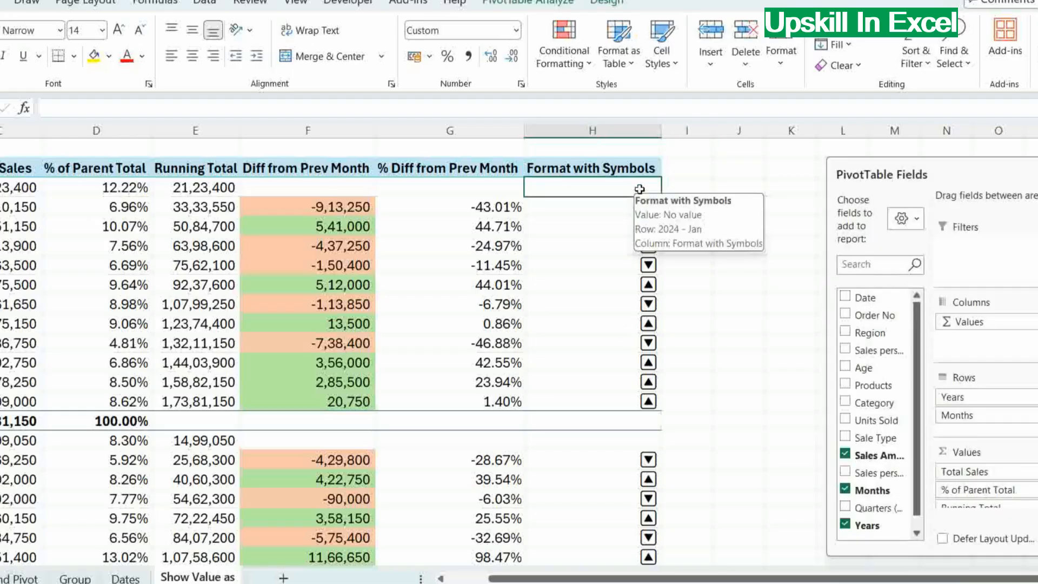
key("ctrl+shift+Down")
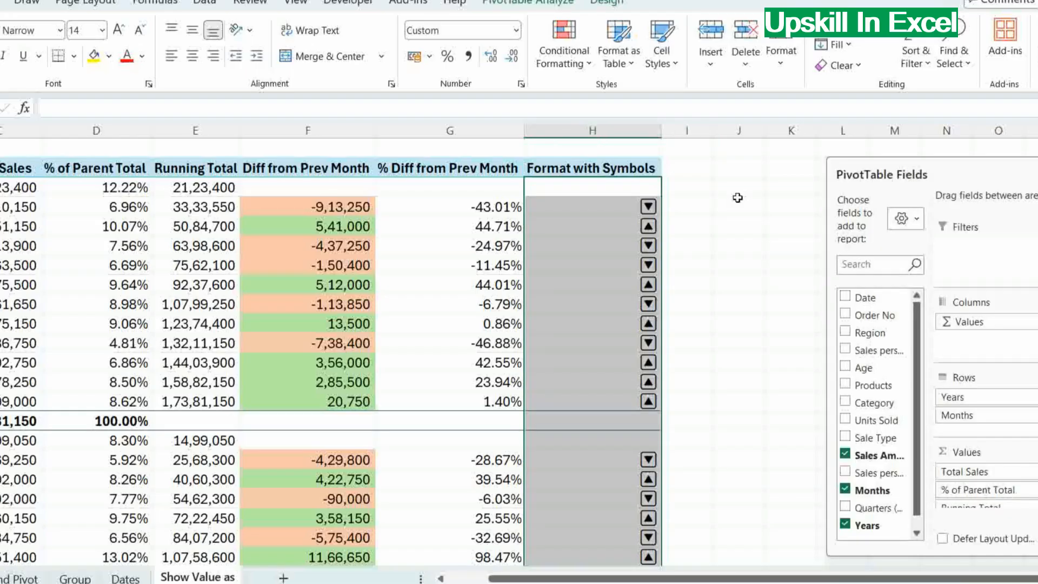
key("ctrl+1")
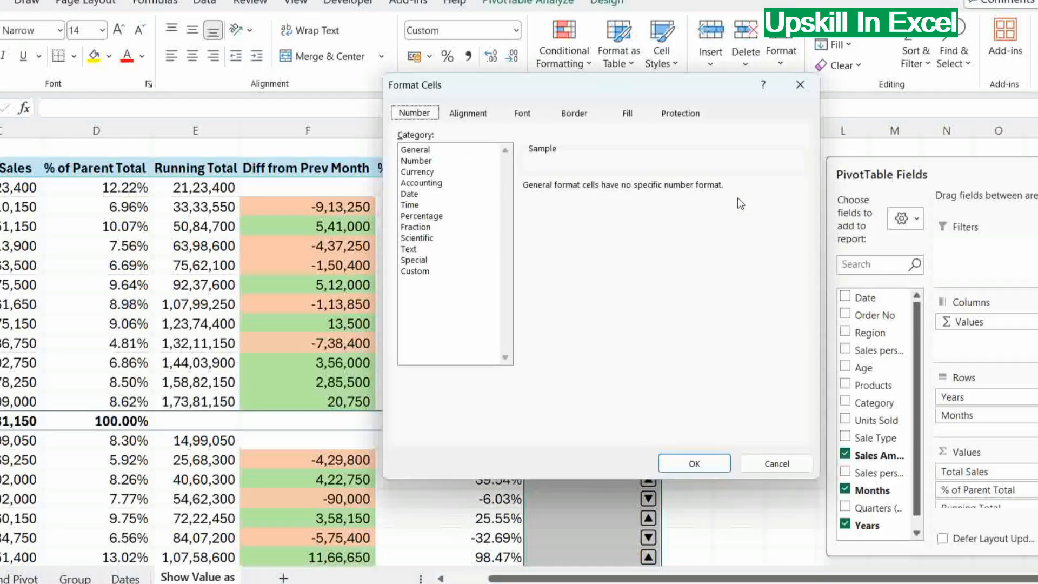
left_click(455, 272)
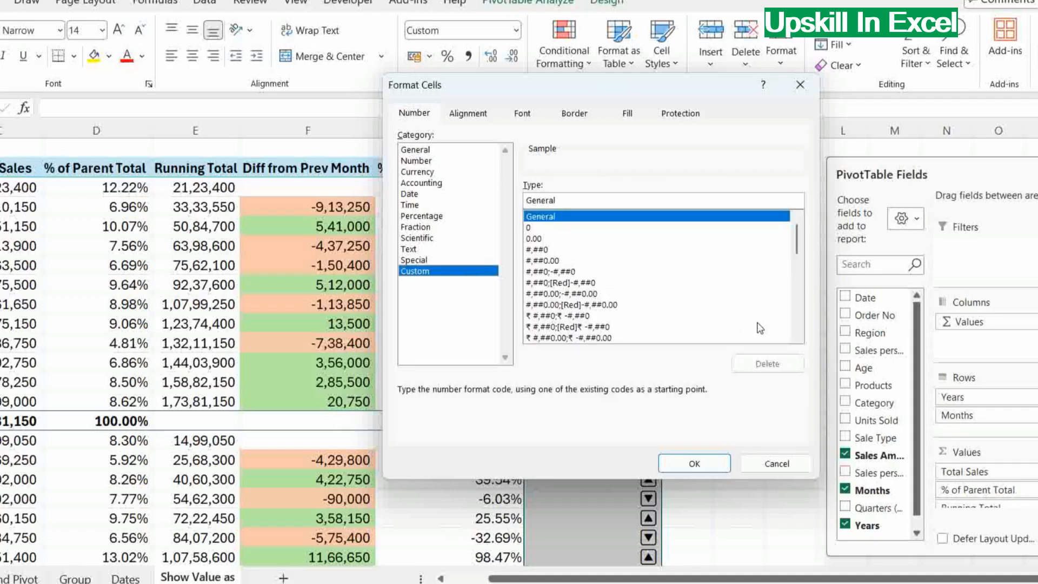
type("▲;▼")
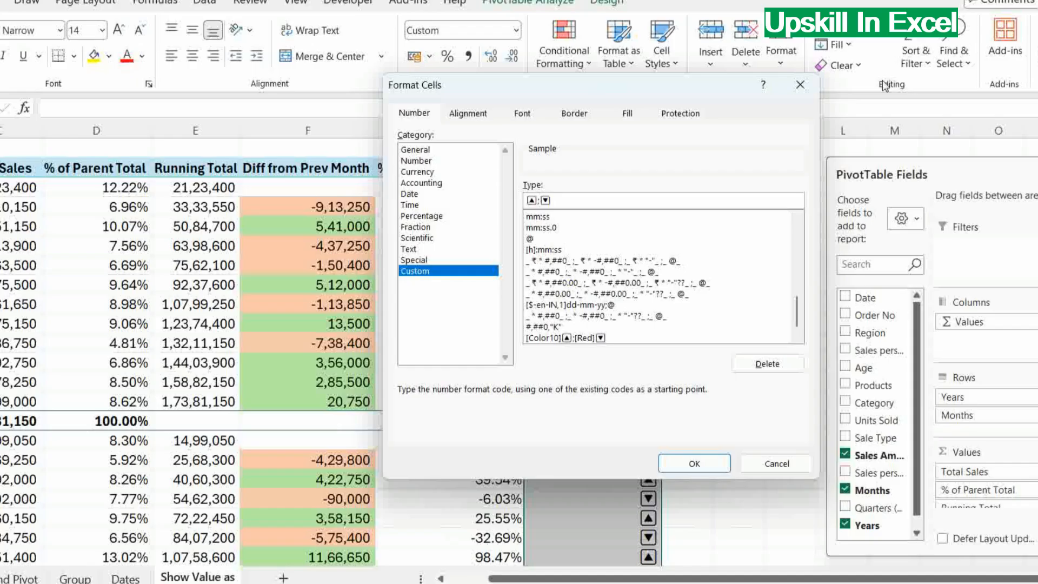
type("[")
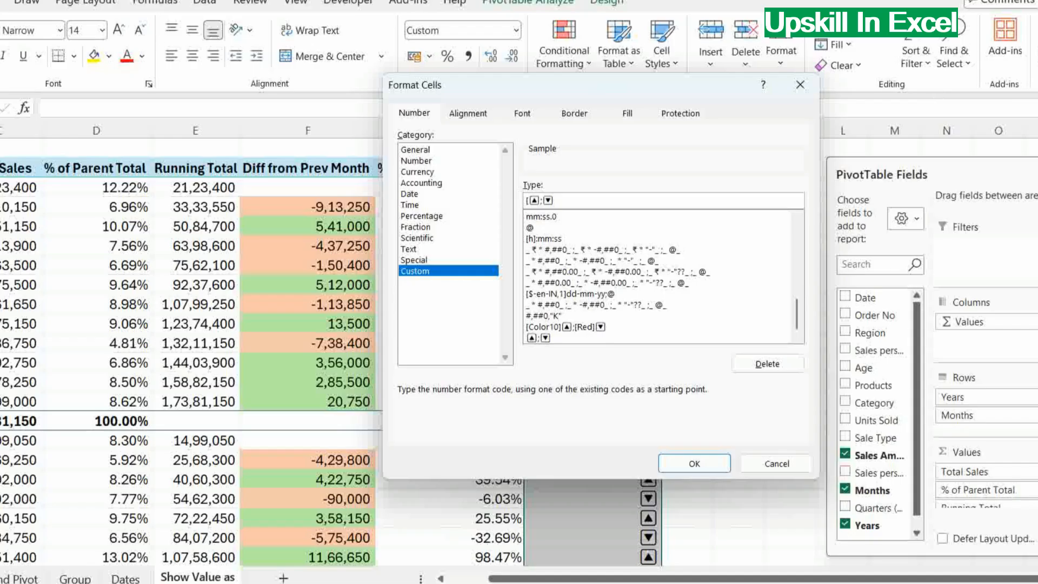
type("color10]")
type("[red")
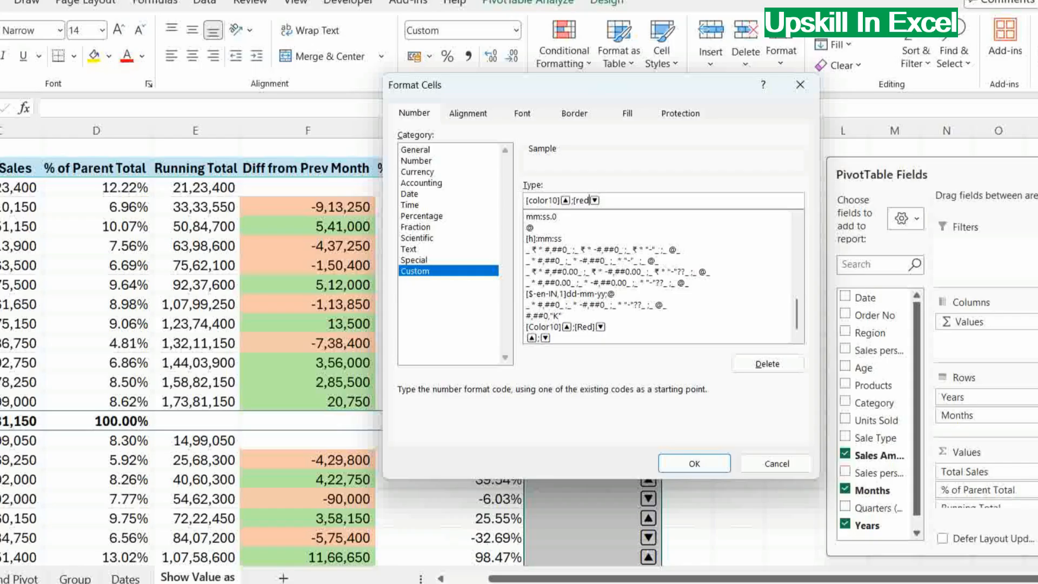
type("]")
left_click(701, 462)
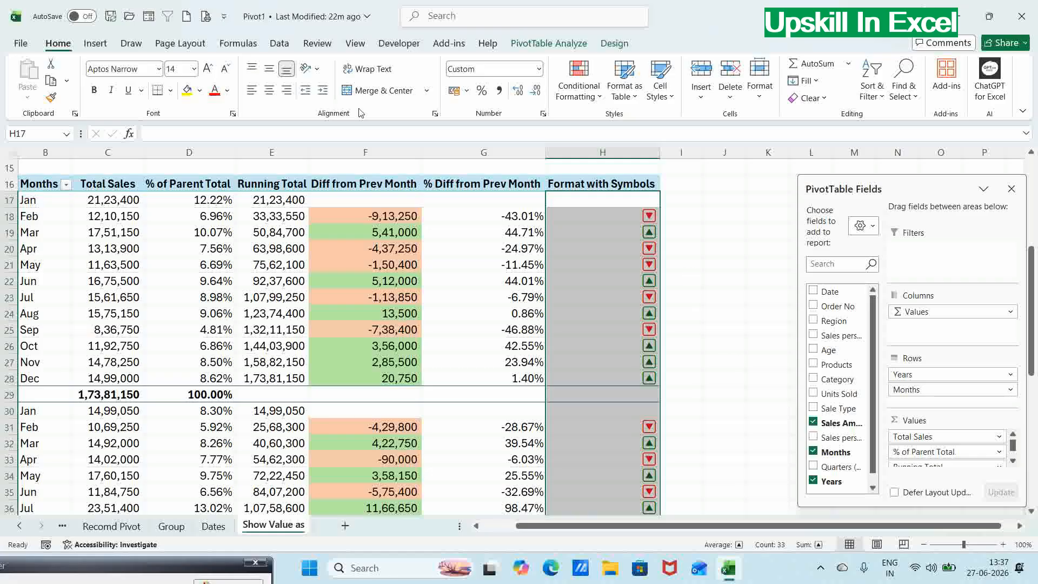
left_click(270, 95)
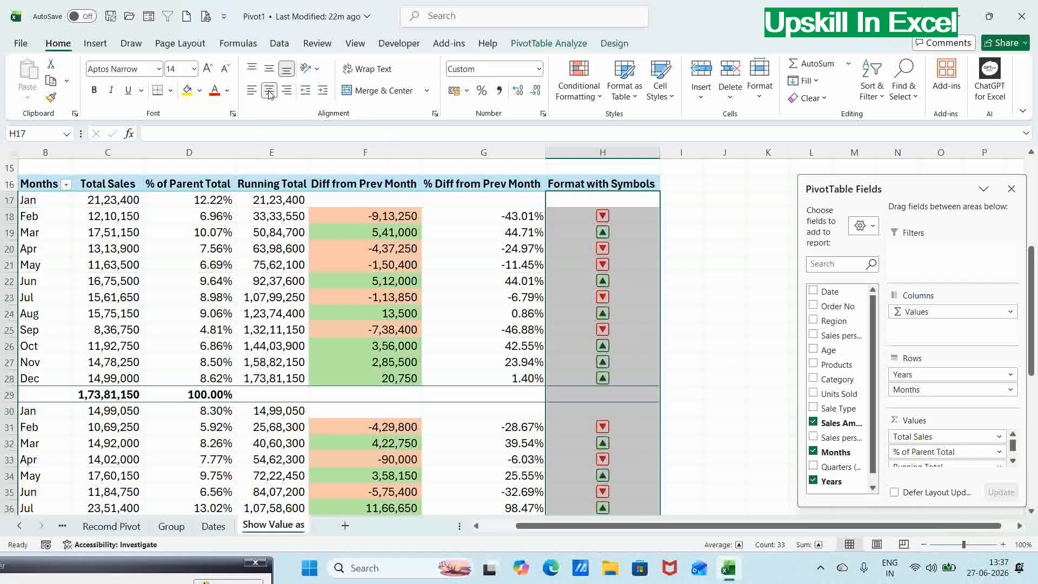
left_click(696, 259)
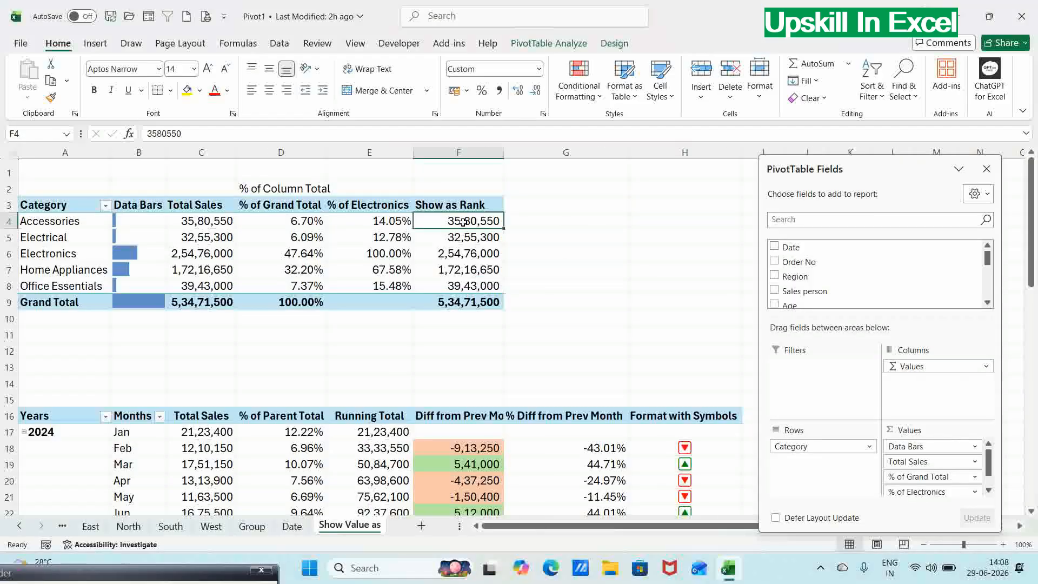
Step: Show the Show as Rank values in F4:F8 as Rank Largest to Smallest with Category as the base field
left_click_drag(462, 221, 465, 283)
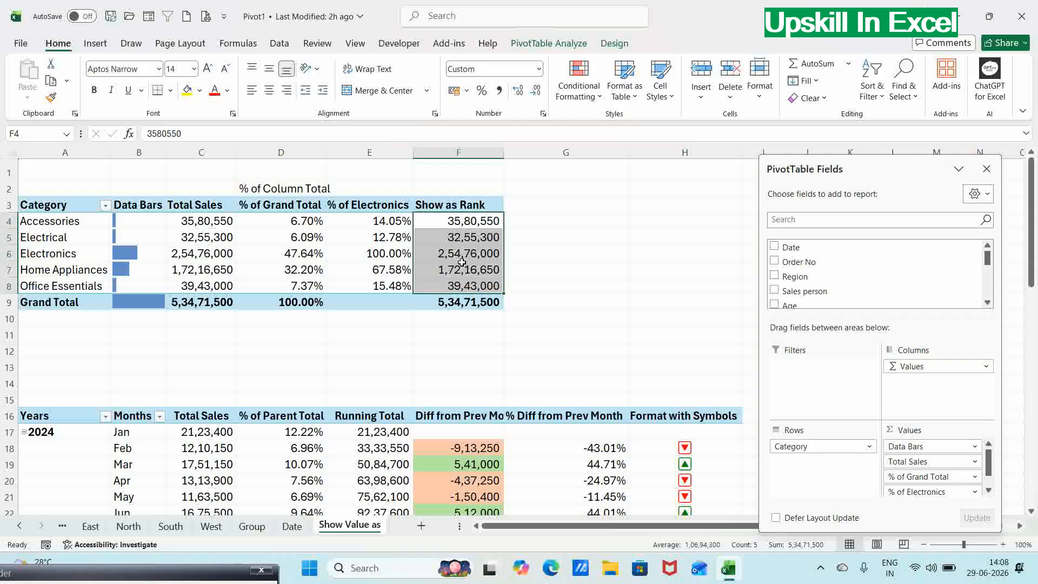
right_click(462, 263)
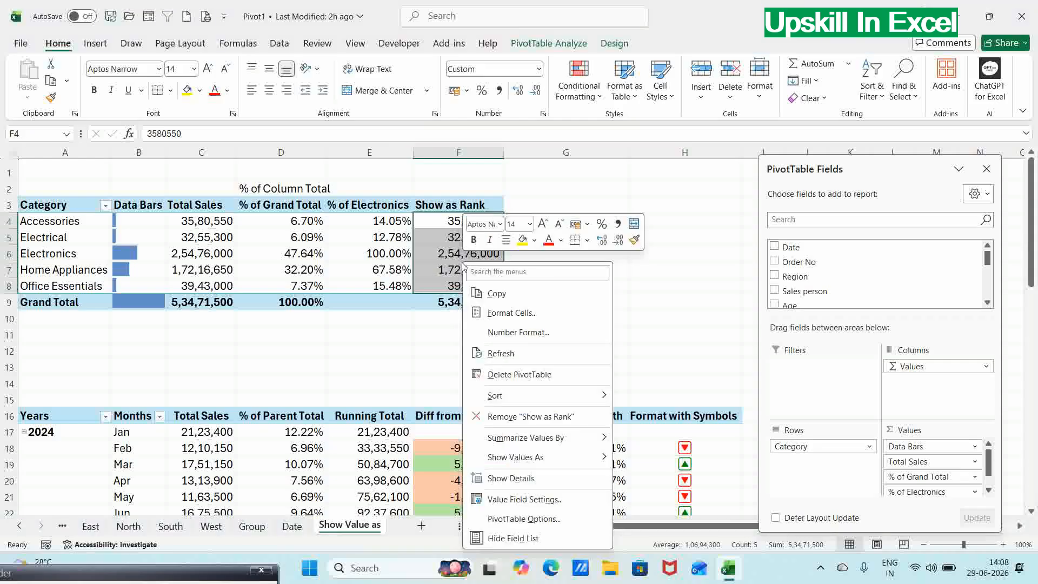
mouse_move(511, 458)
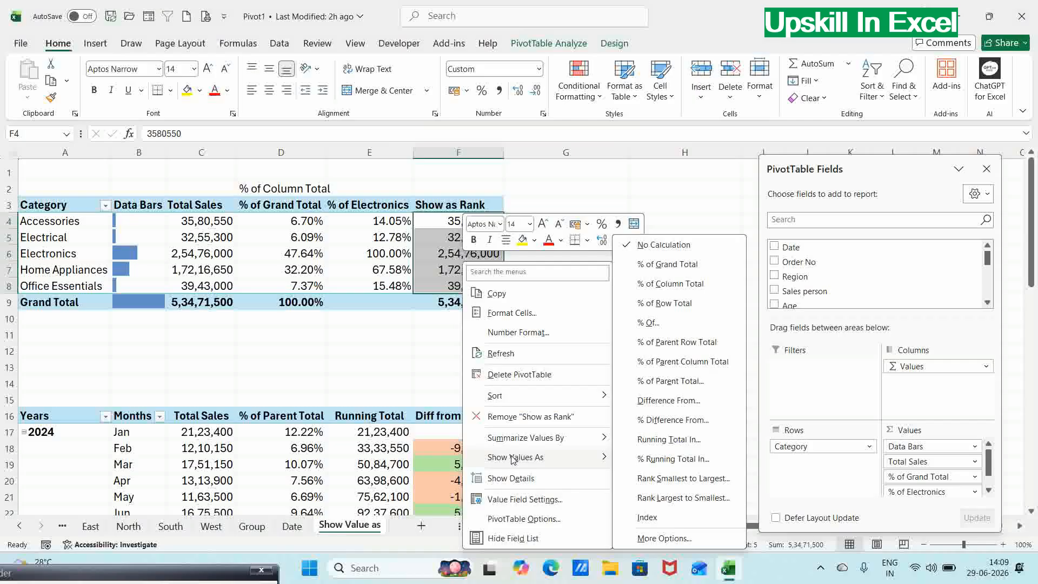
left_click(669, 497)
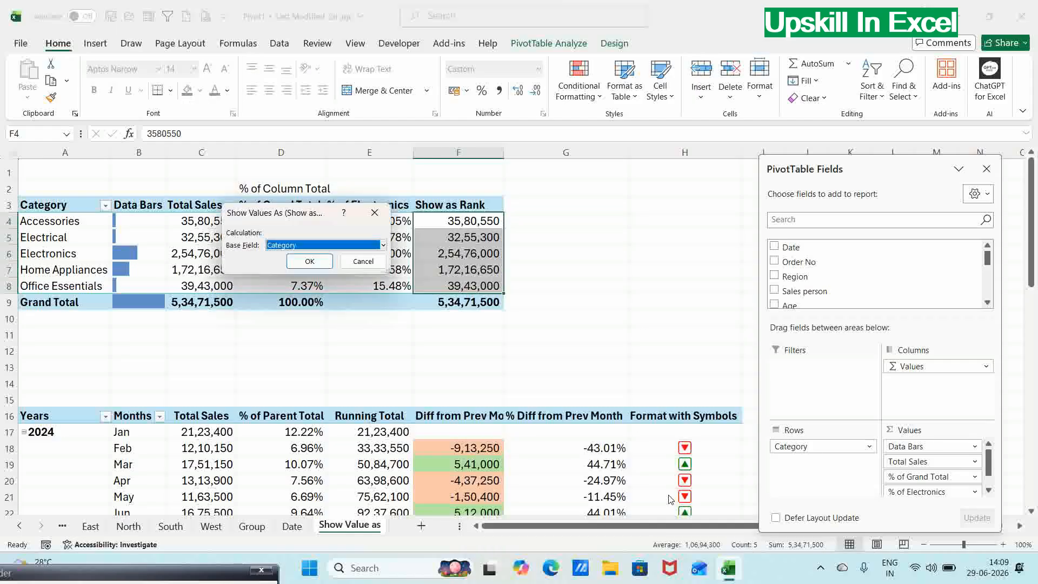
left_click(311, 262)
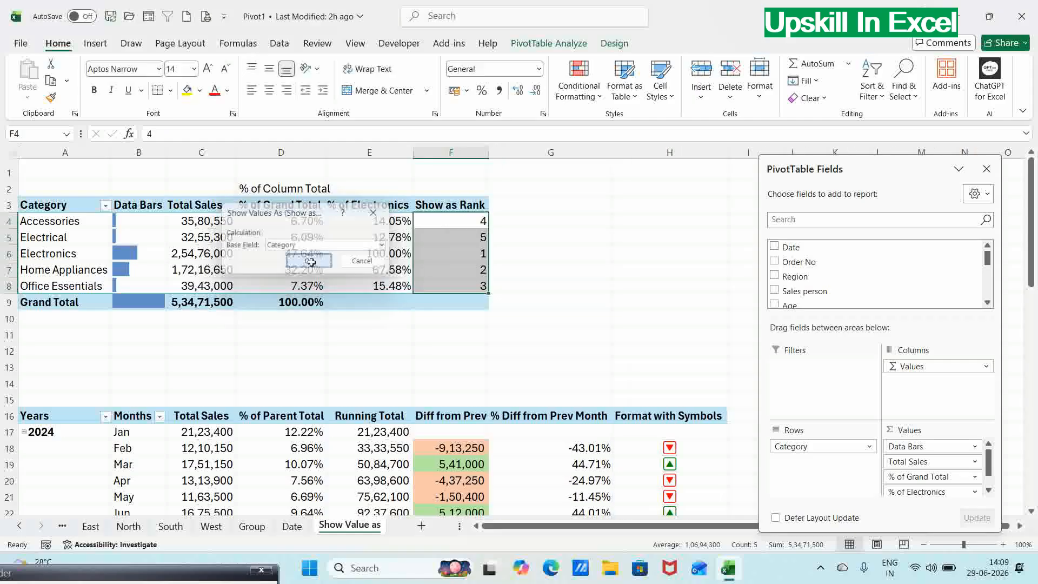
left_click(549, 296)
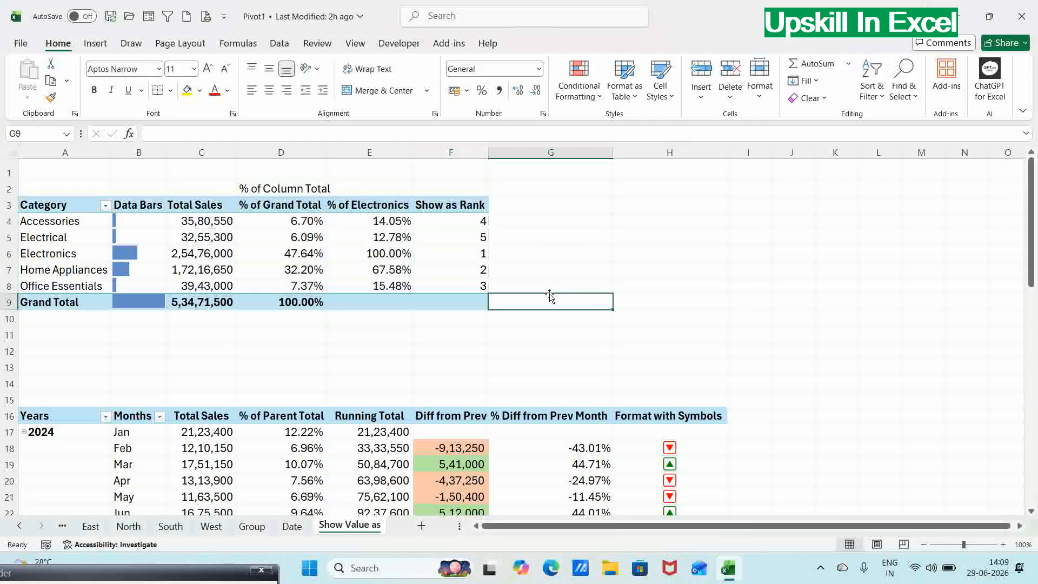
Step: Center the rank values in F4:F8
left_click_drag(450, 220, 450, 286)
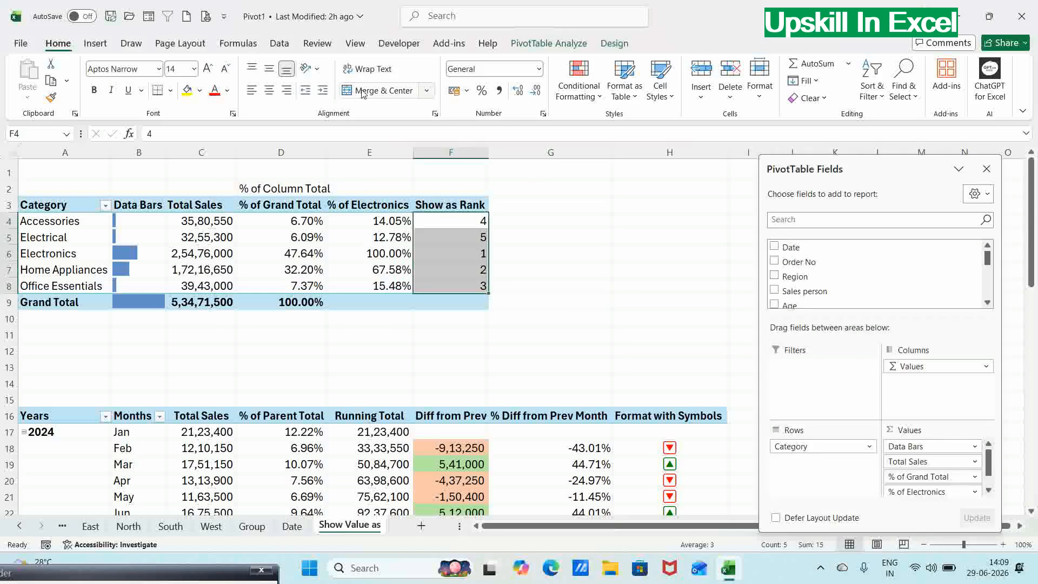
left_click(272, 91)
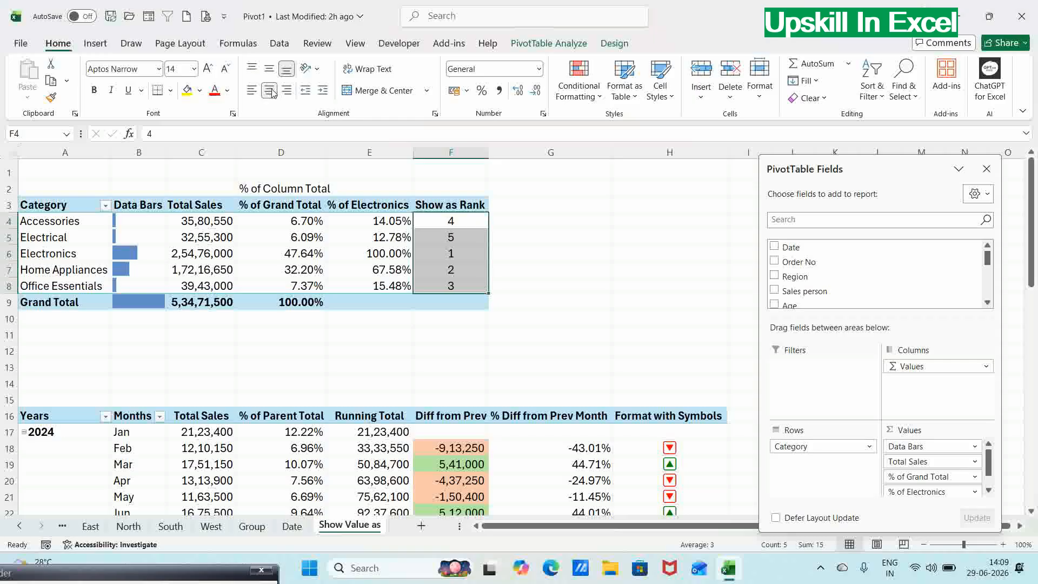
left_click(531, 266)
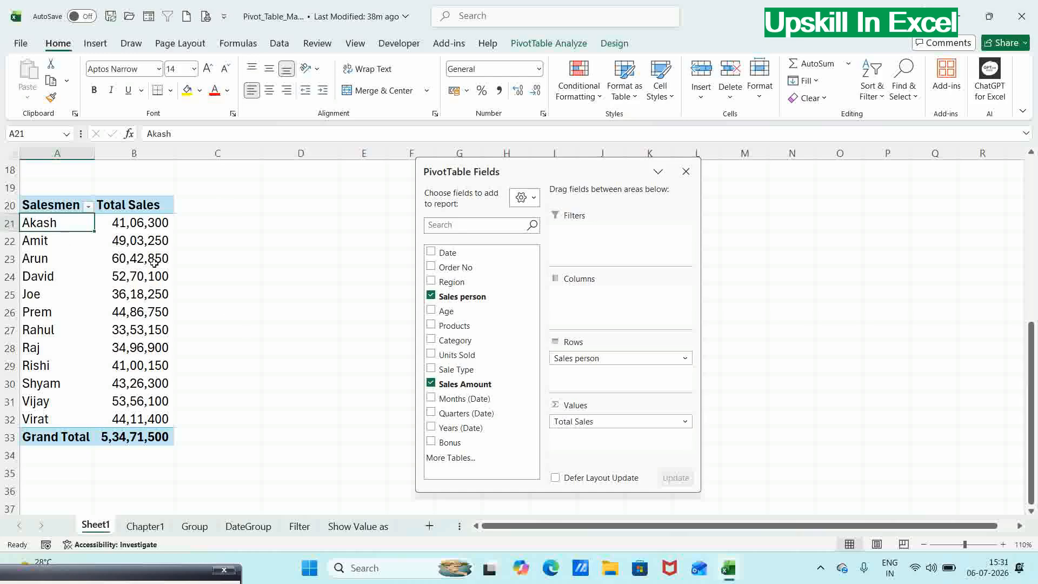
Step: Start a calculated field named Bonus in the salesperson PivotTable
mouse_move(148, 405)
key("Right")
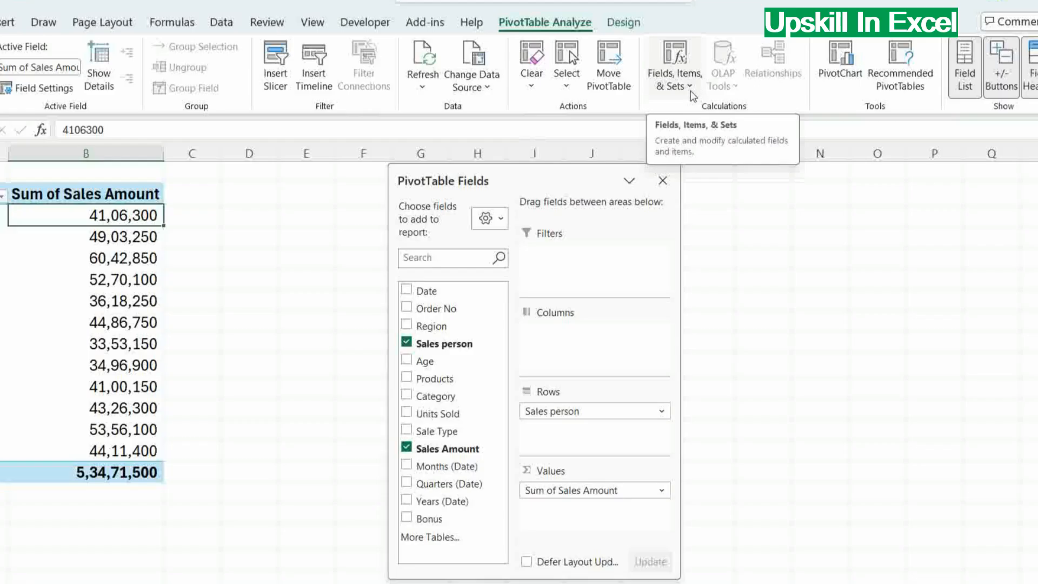
left_click(691, 87)
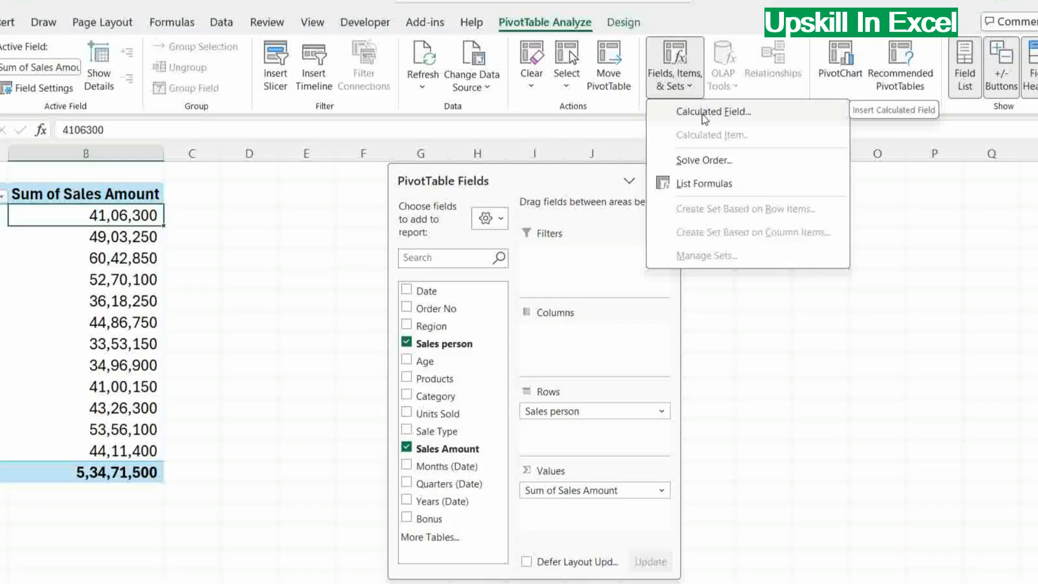
left_click(705, 114)
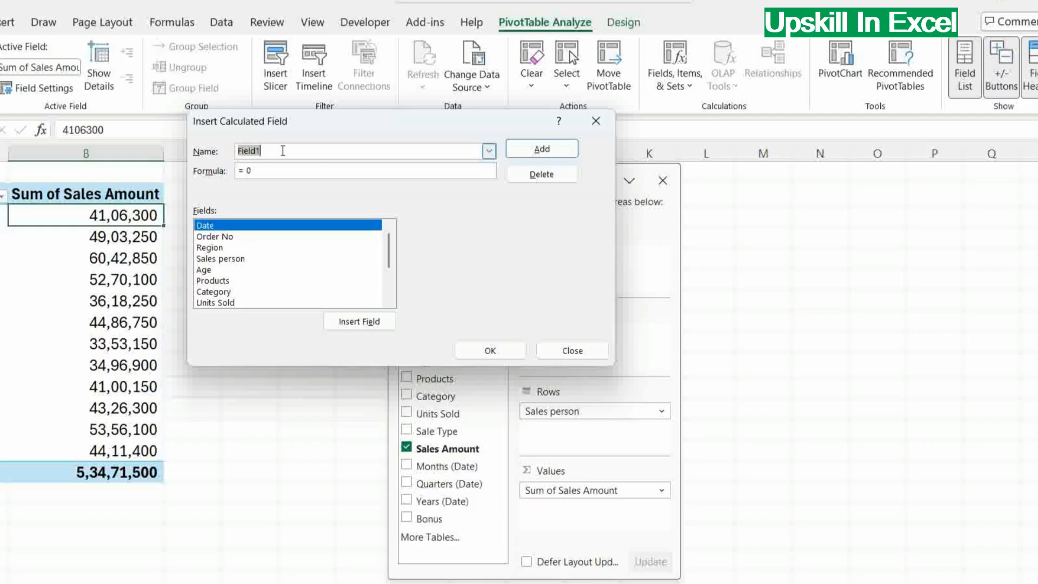
type("Bonus")
key("Tab")
Step: Define the Bonus calculated field as =IF('Sales Amount'>5000000,'Sales Amount'*5%,0) and insert it into the salesperson PivotTable
type("=")
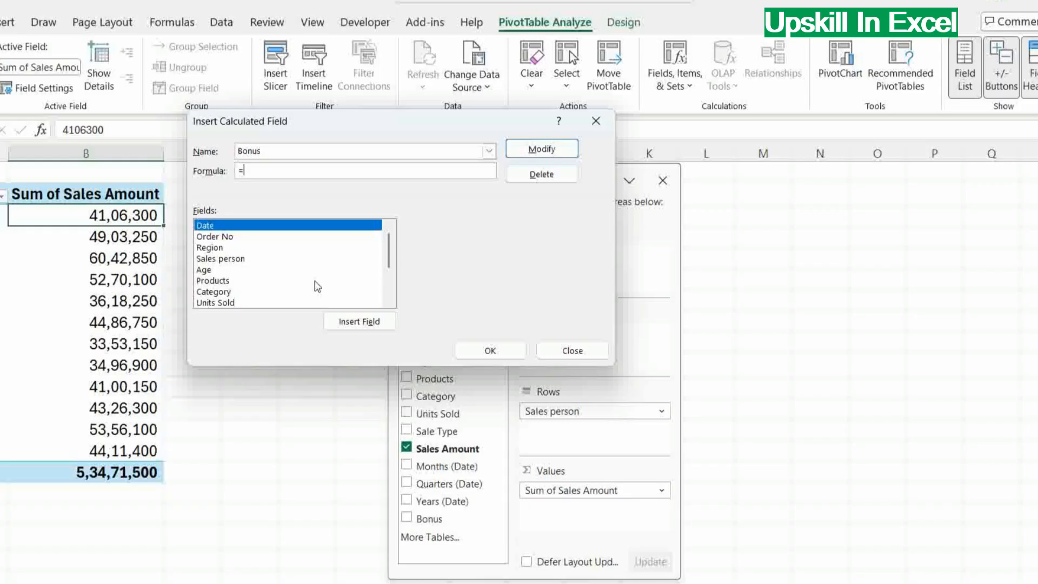
type("If")
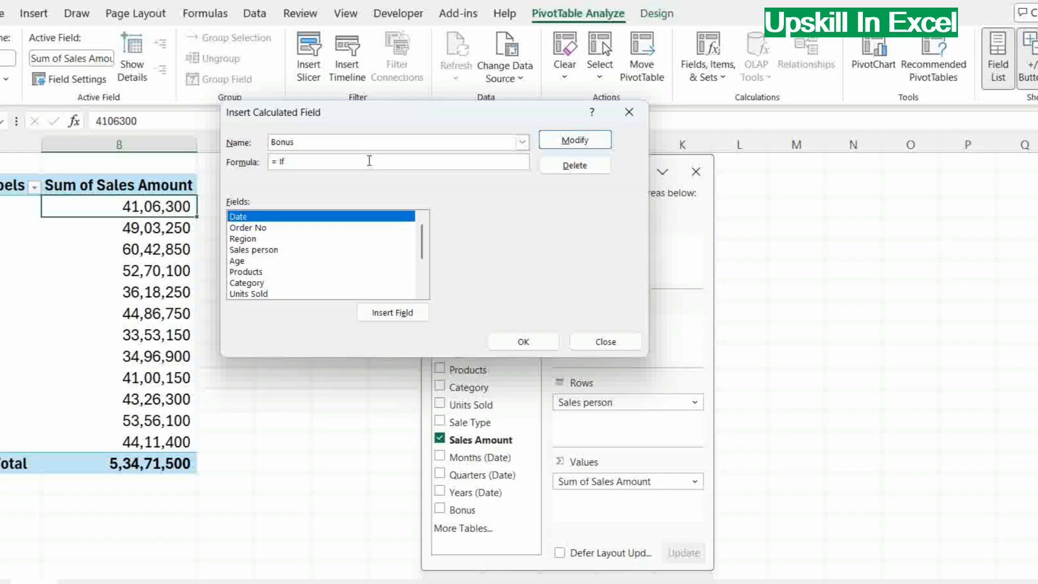
type("(")
scroll(312, 251, "down", 1)
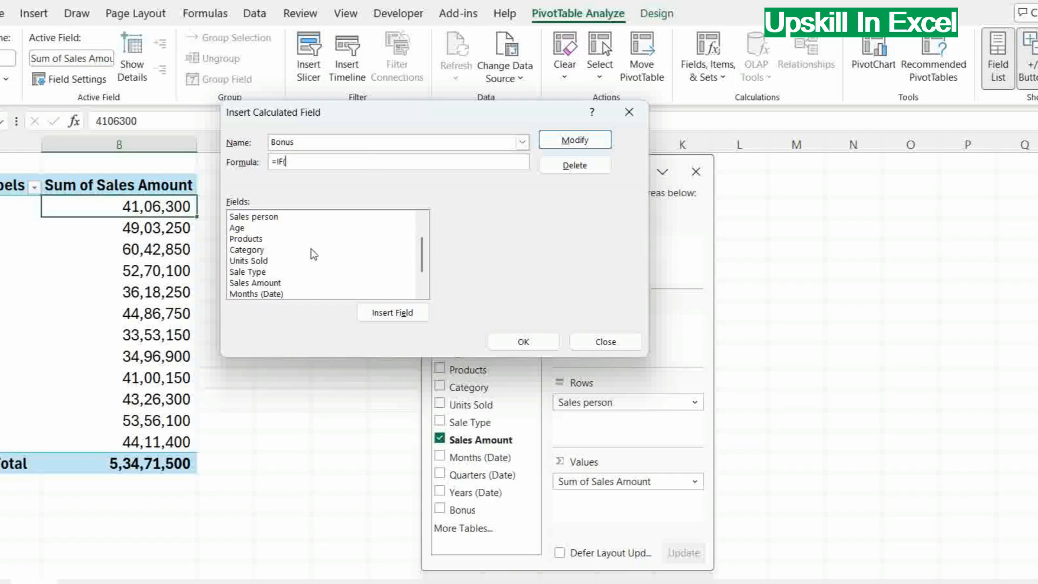
left_click(272, 285)
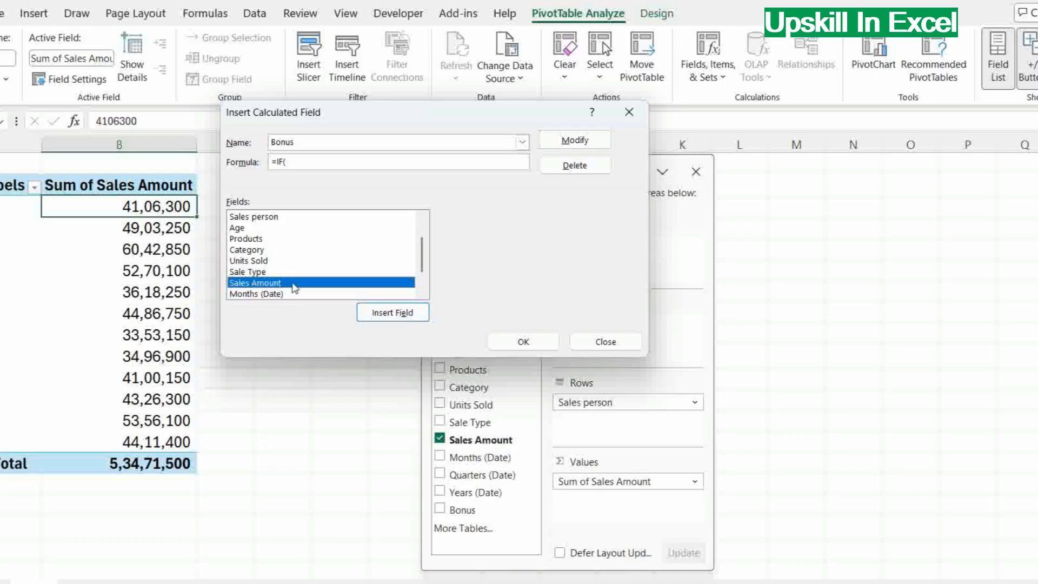
double_click(294, 288)
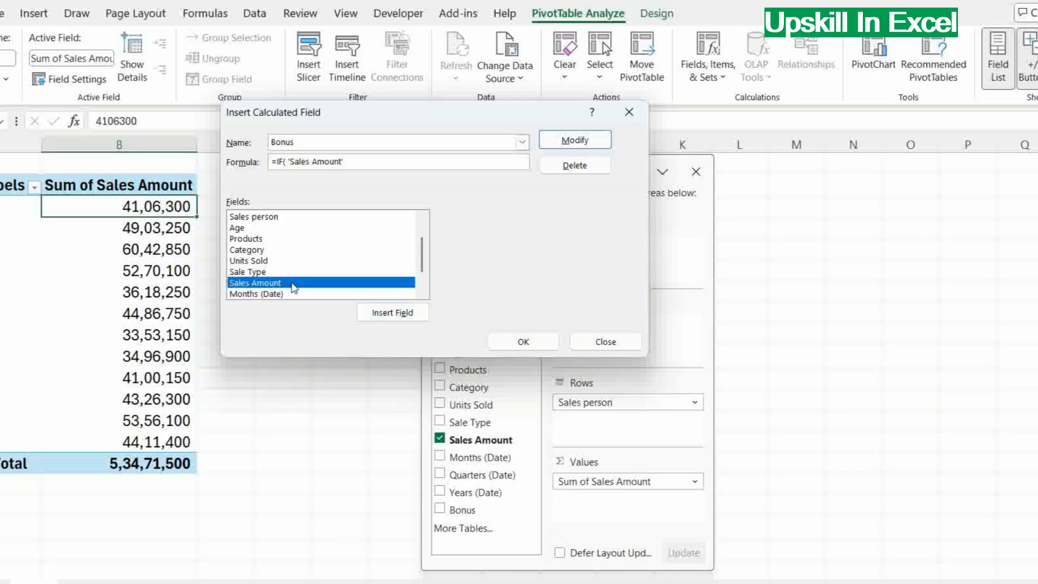
type(">5000000,")
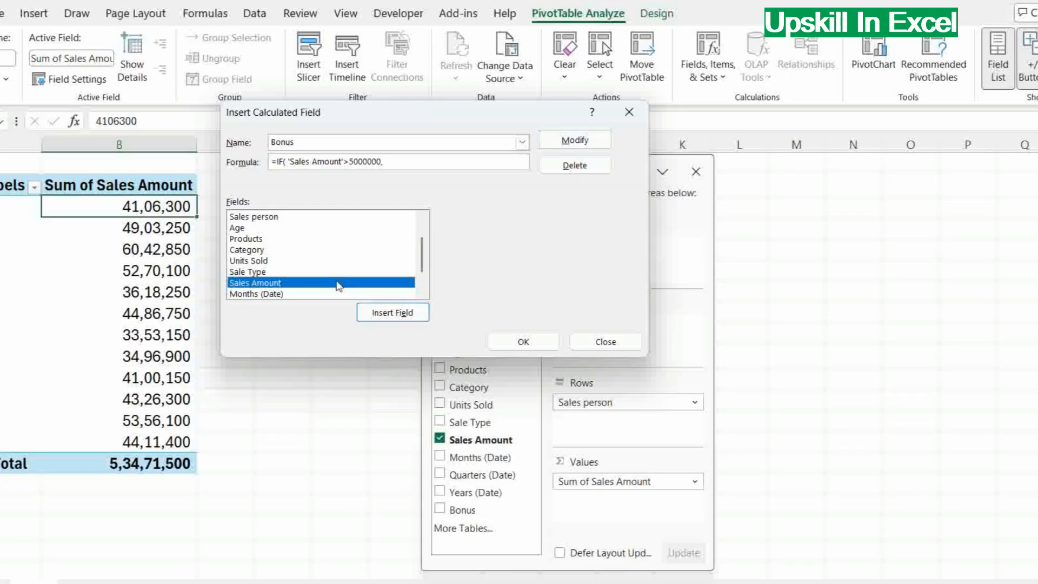
double_click(338, 284)
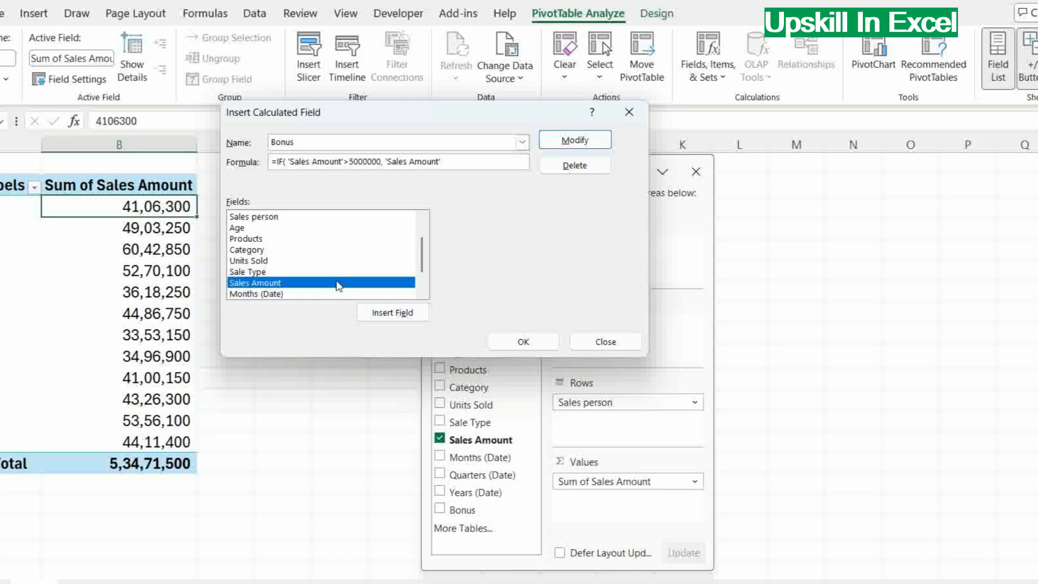
type("*5%,0")
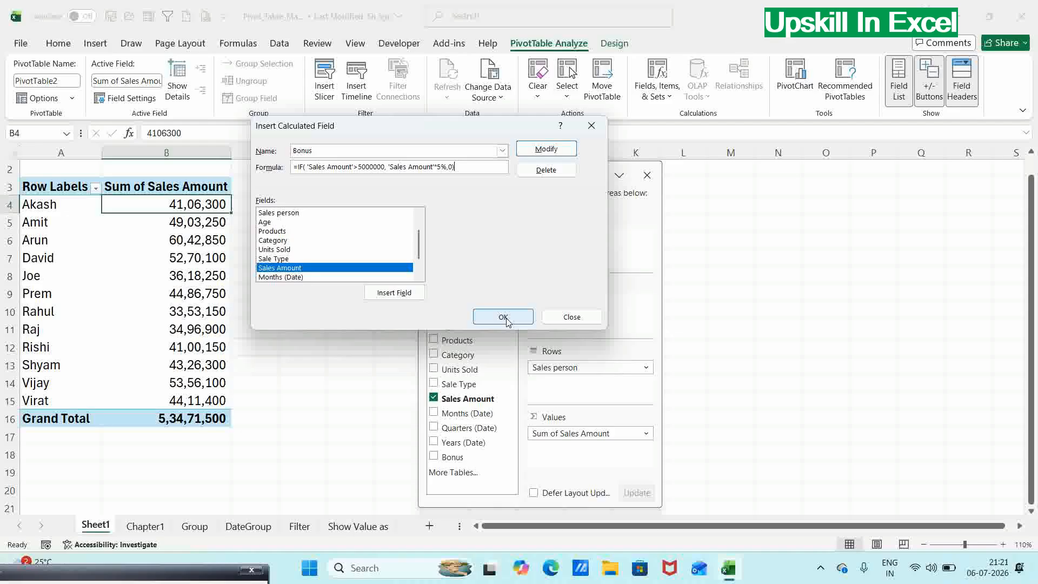
left_click(523, 342)
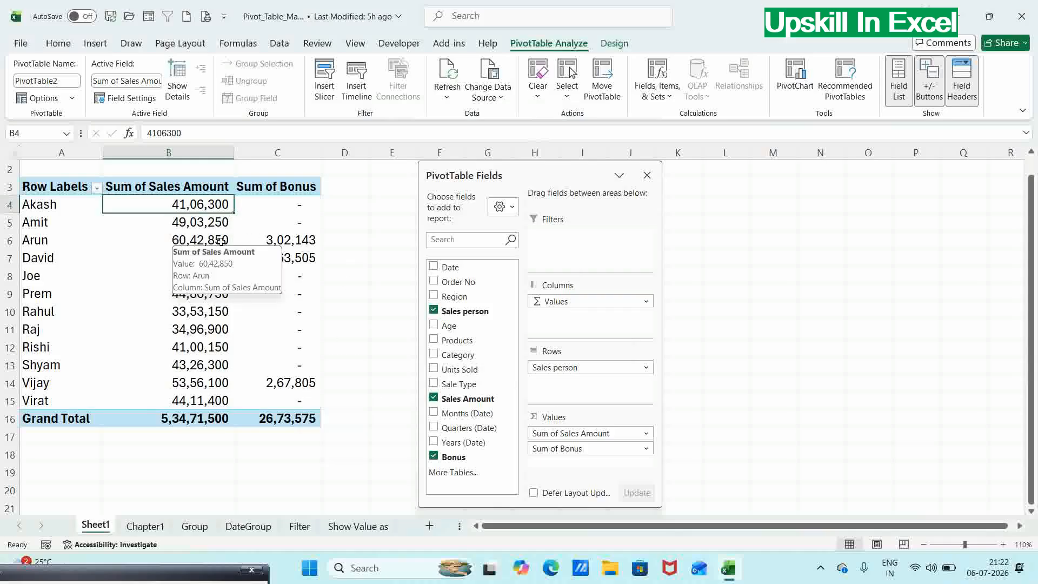
mouse_move(296, 387)
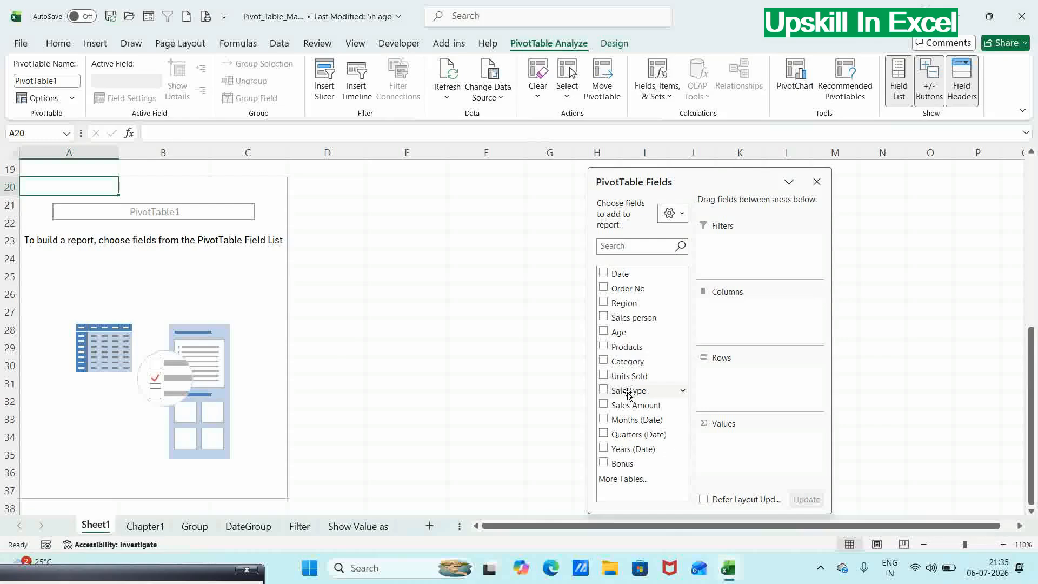
Step: Build the empty PivotTable at A20 with Sale Type as rows, Region as columns and Sales Amount as values
left_click_drag(628, 394, 724, 375)
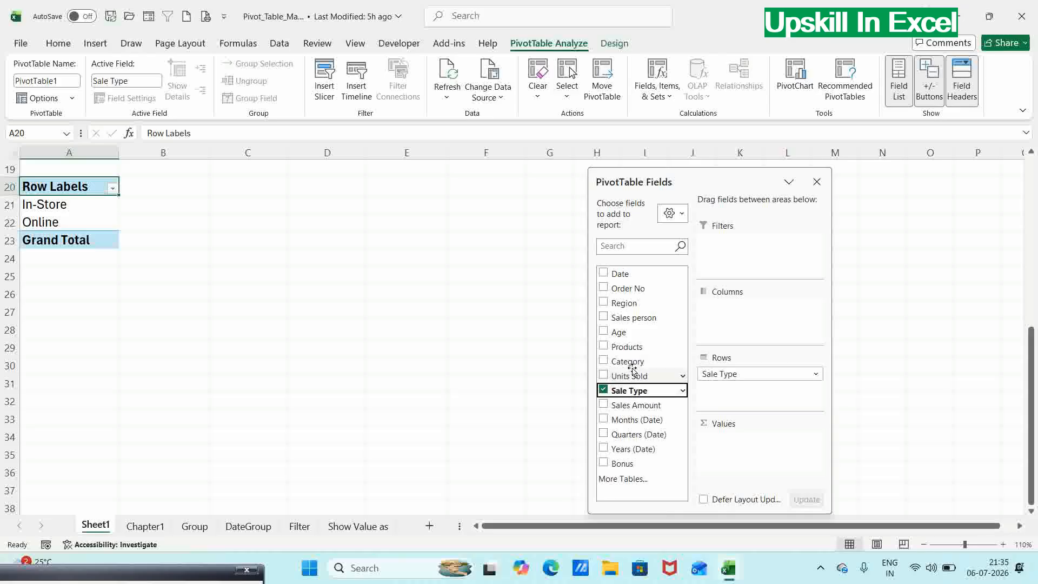
left_click_drag(645, 306, 753, 313)
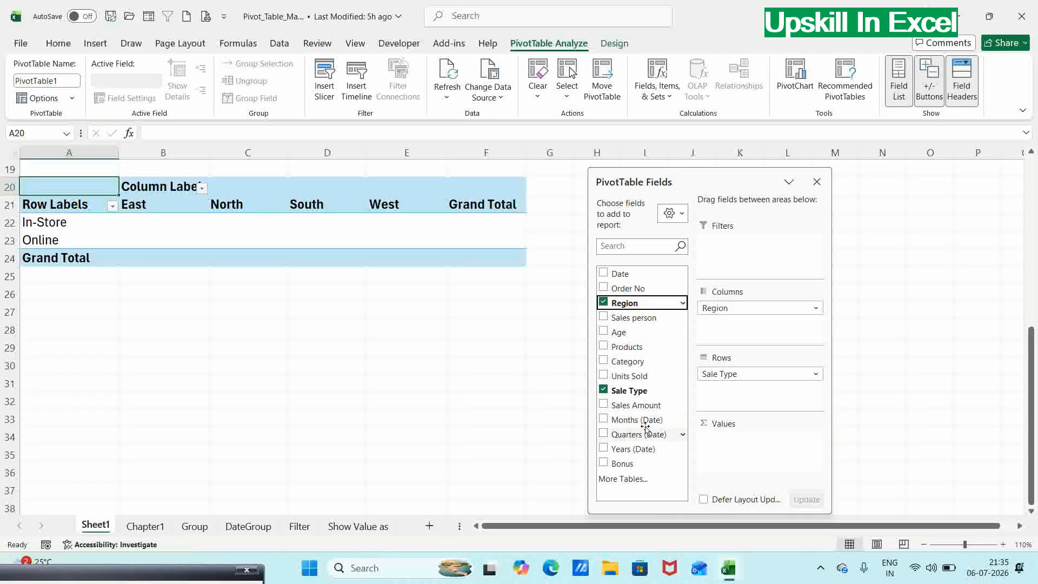
left_click_drag(648, 409, 716, 451)
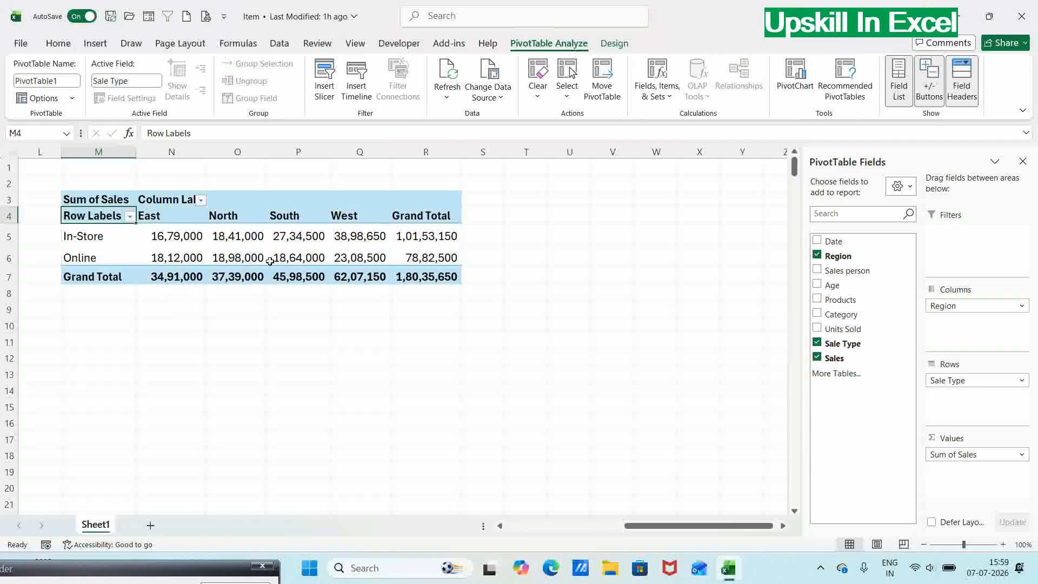
Step: Start a calculated item named Diff in the Sale Type field of the sales-by-region PivotTable
mouse_move(270, 261)
mouse_move(91, 254)
left_click(74, 236)
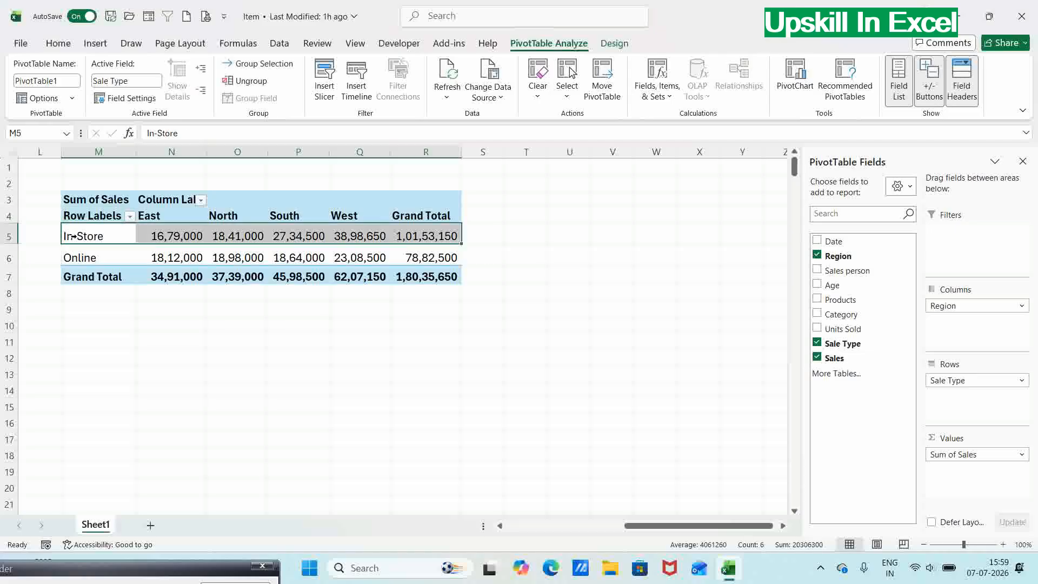
left_click(75, 236)
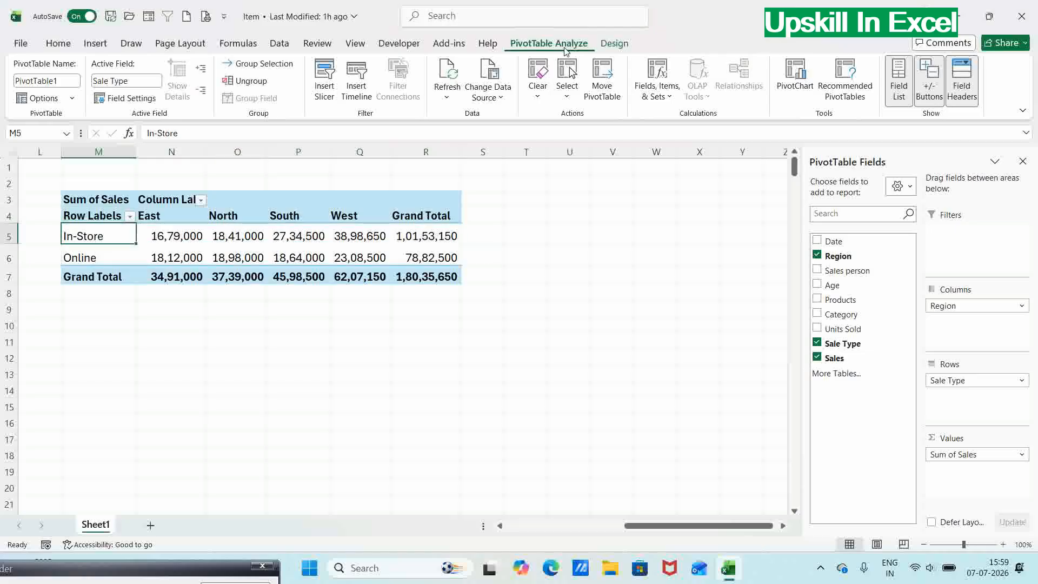
left_click(672, 99)
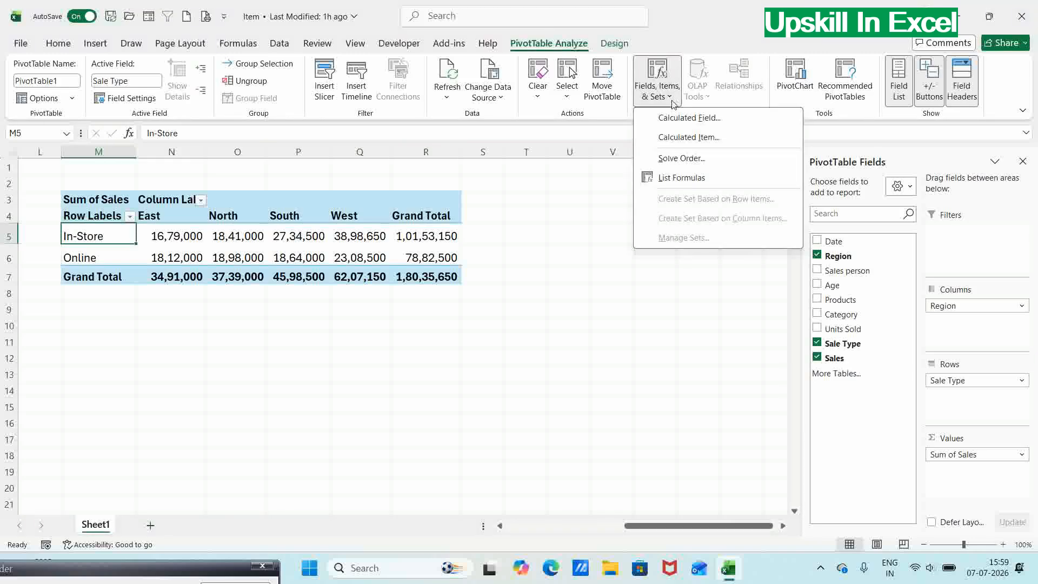
left_click(664, 139)
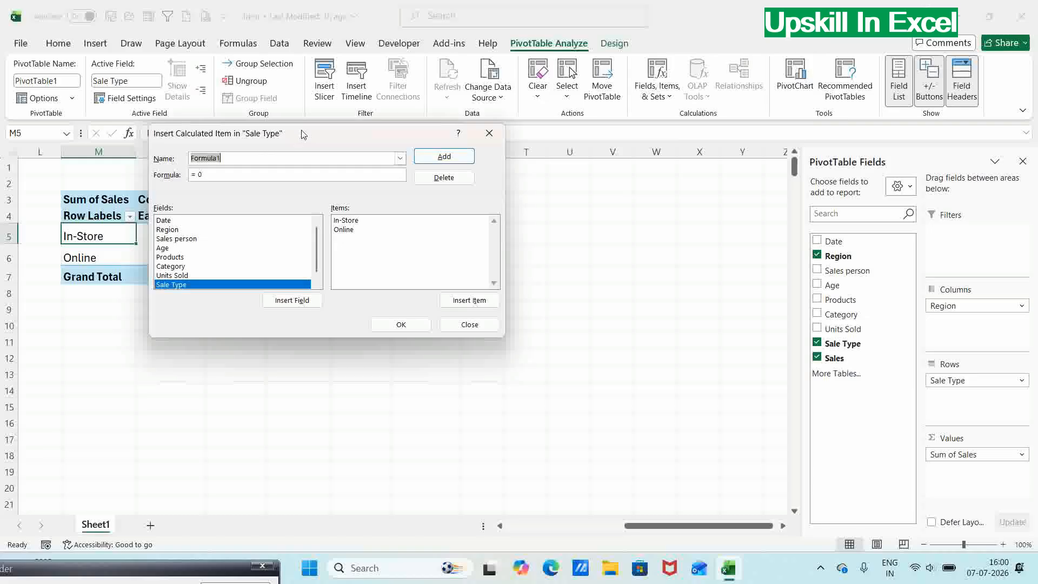
left_click_drag(303, 134, 439, 133)
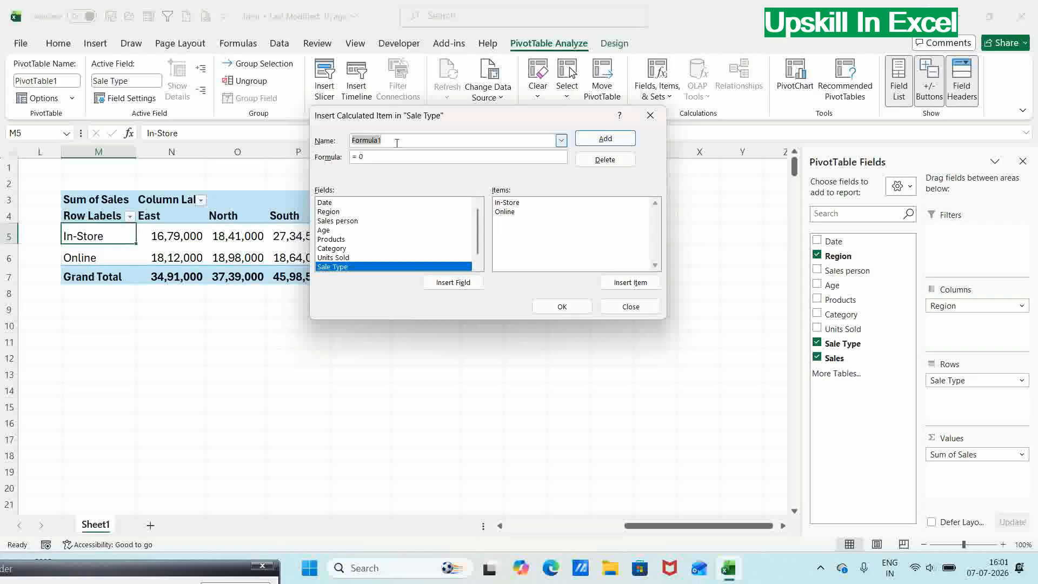
type("Diff")
key("Tab")
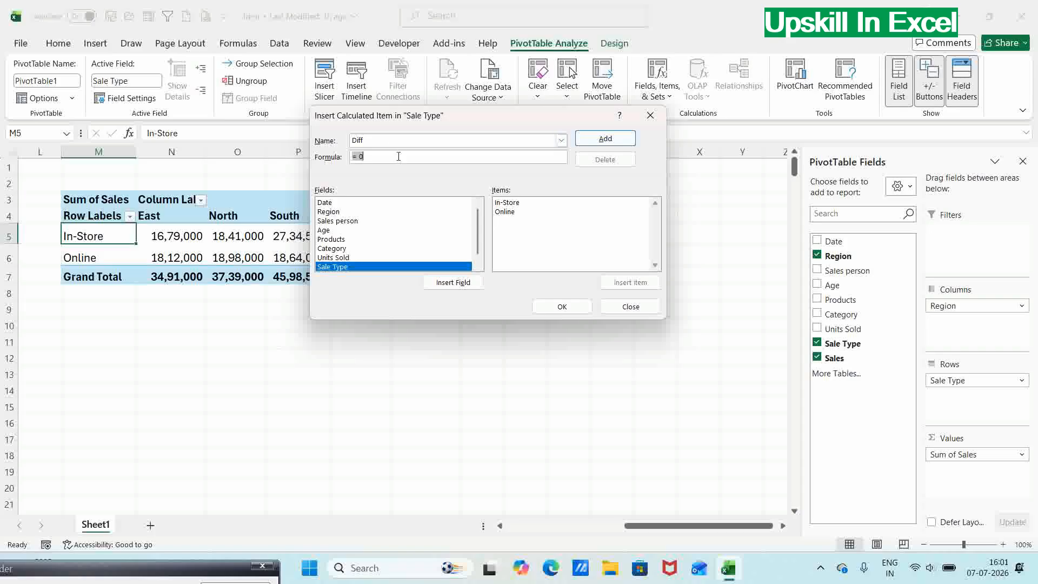
Step: Define the Diff item with the formula ='In-Store'-Online and add it to the PivotTable
type("=")
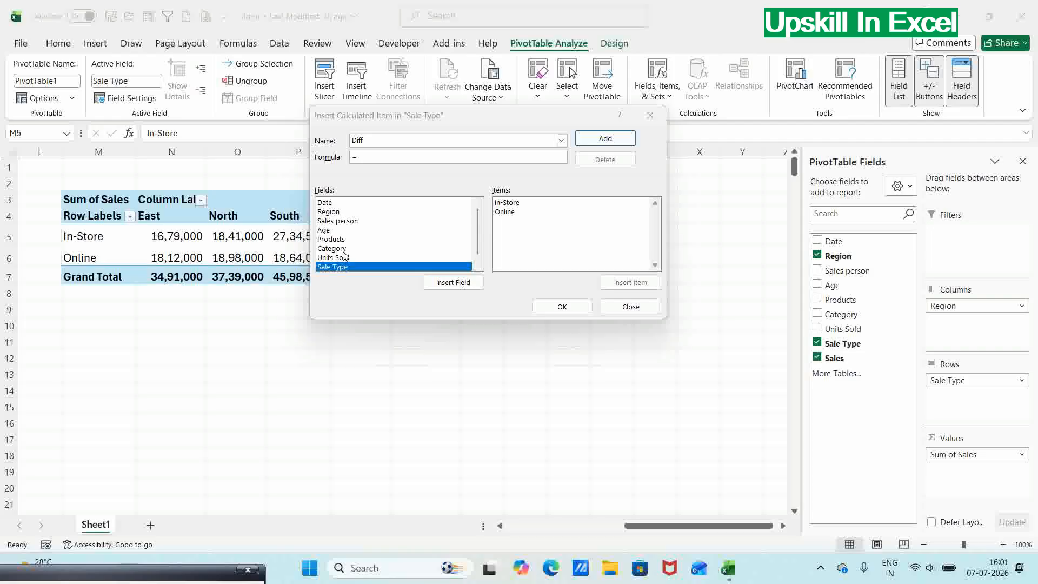
double_click(515, 204)
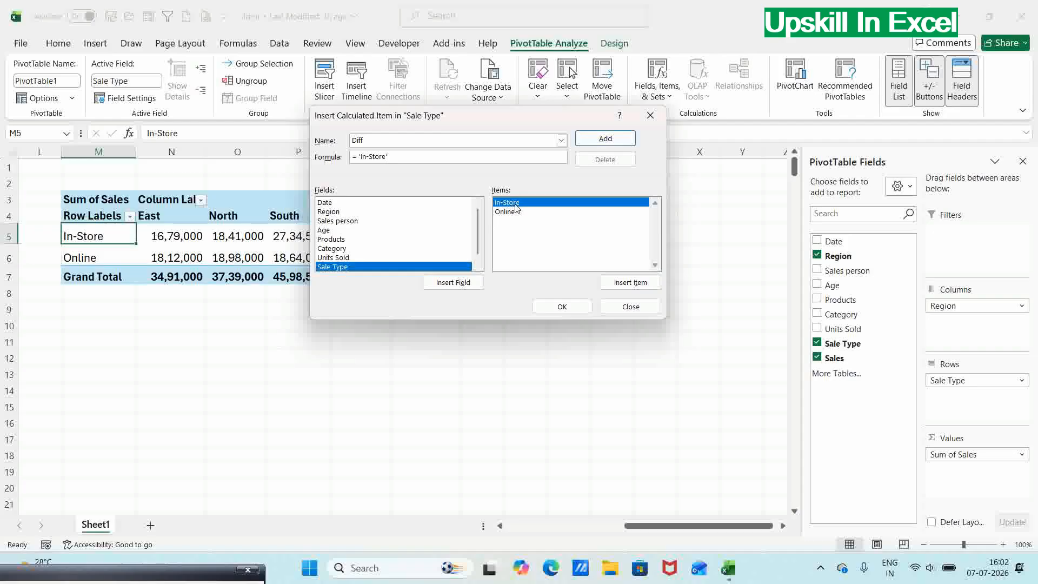
type("-")
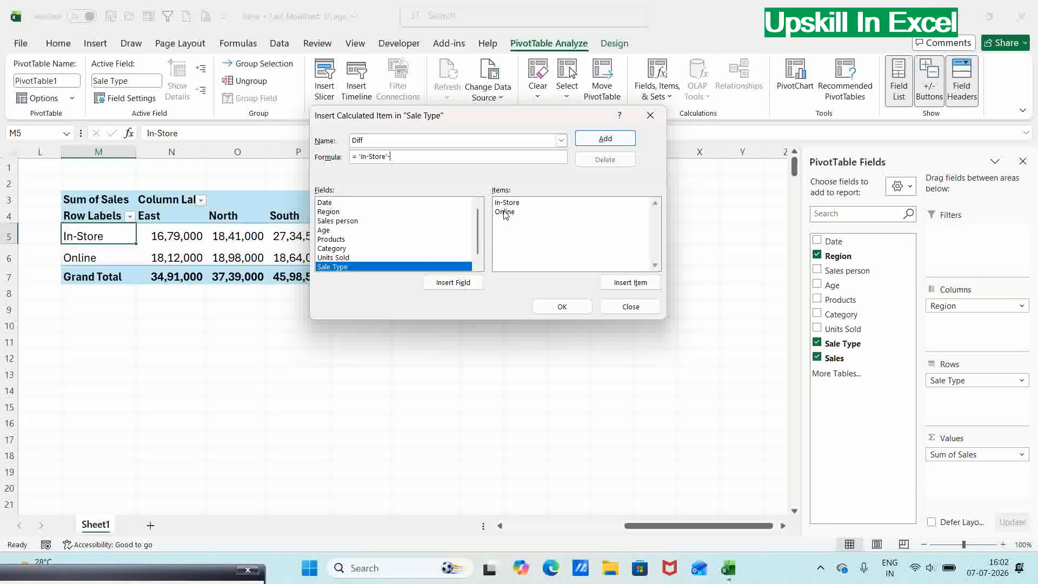
double_click(504, 212)
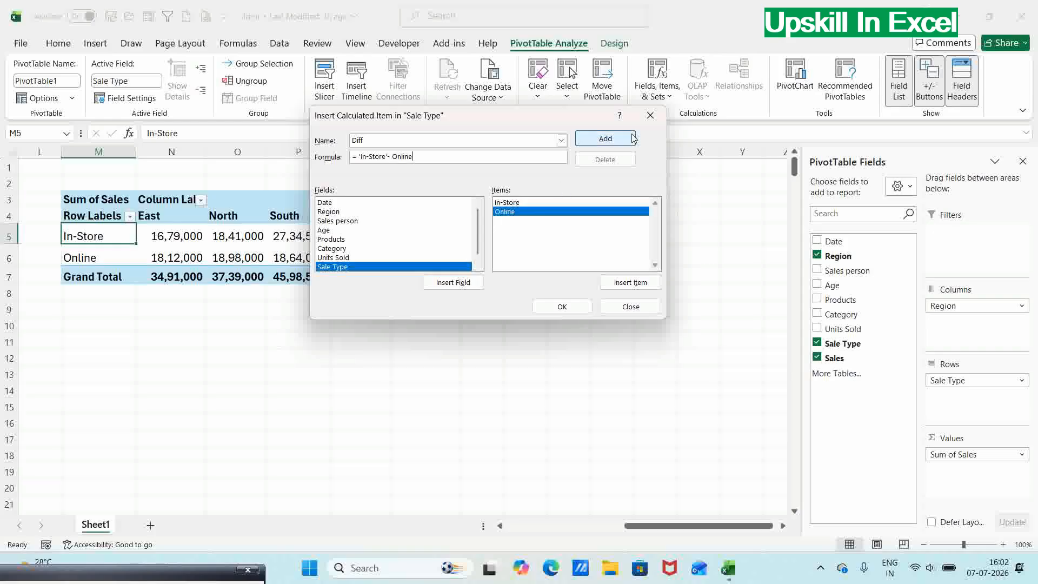
left_click(606, 139)
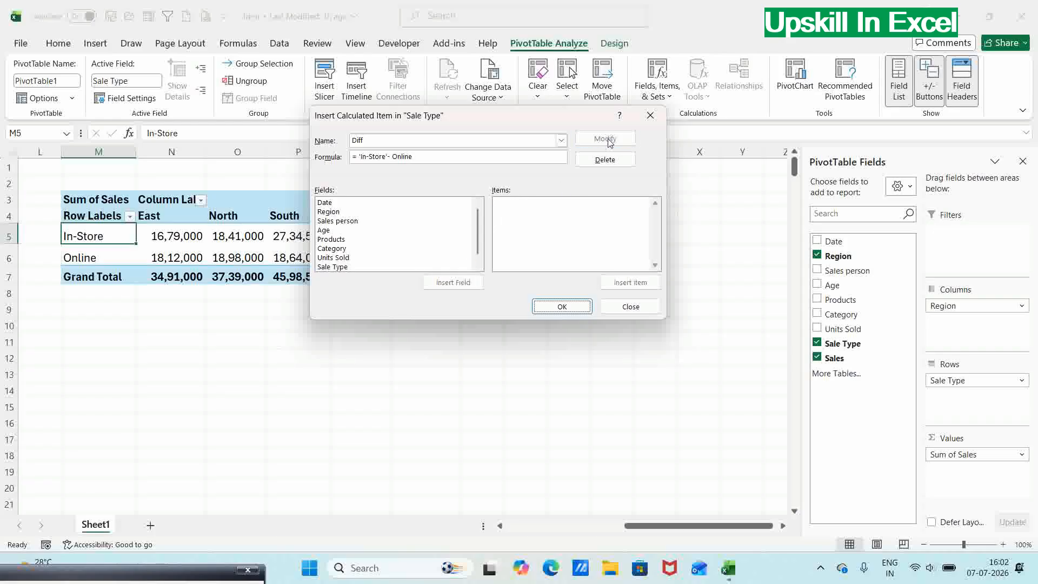
left_click(562, 306)
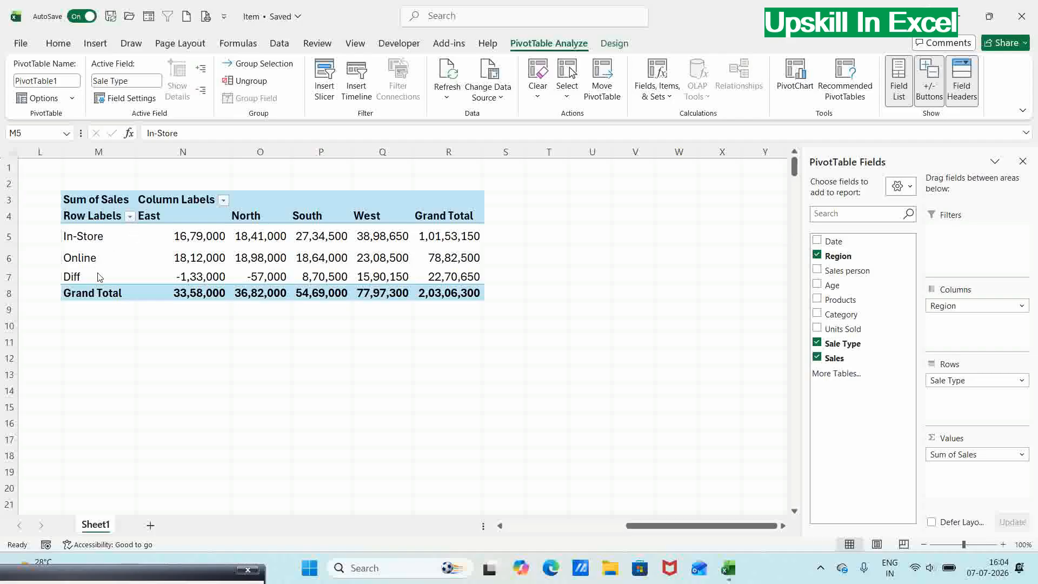
Step: Filter the row labels to exclude the Diff item, keeping In-Store and Online
left_click(130, 217)
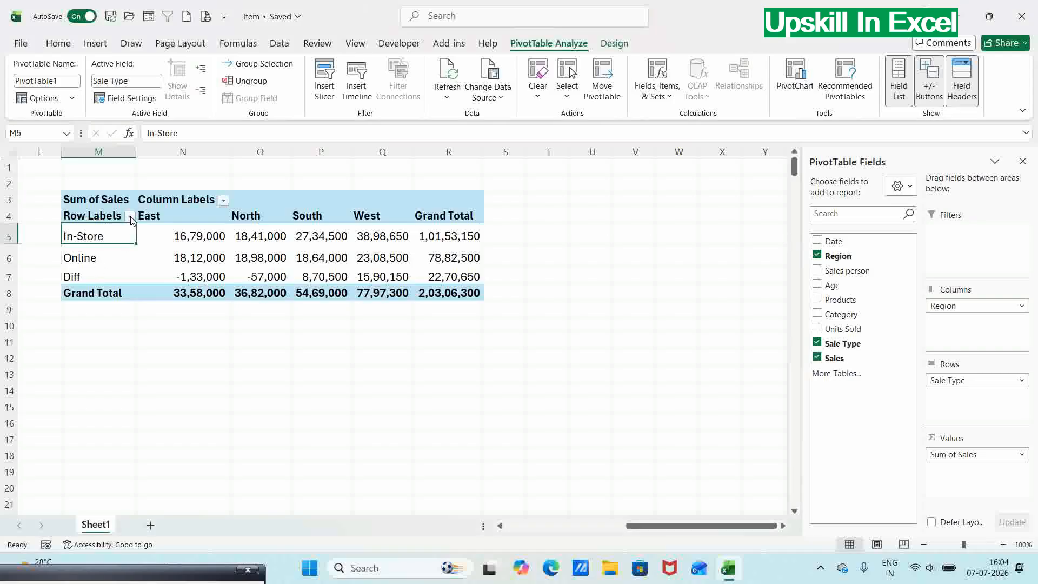
left_click(130, 216)
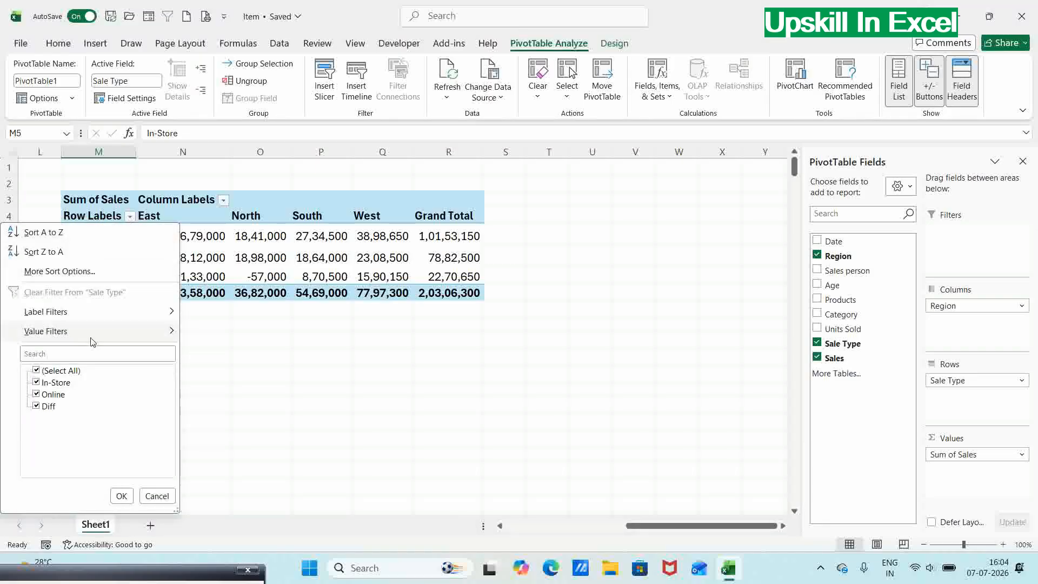
left_click(38, 407)
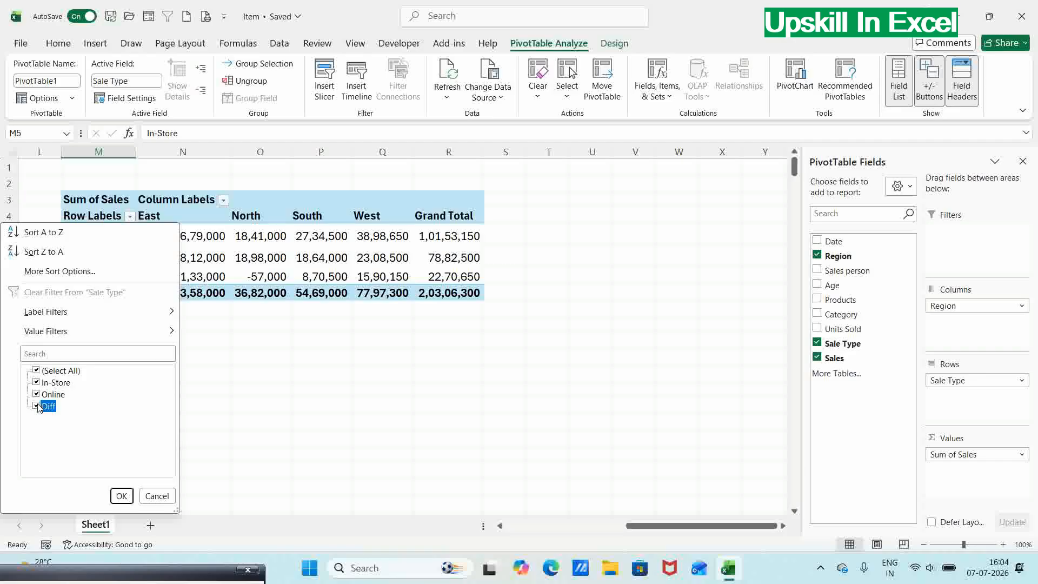
left_click(121, 497)
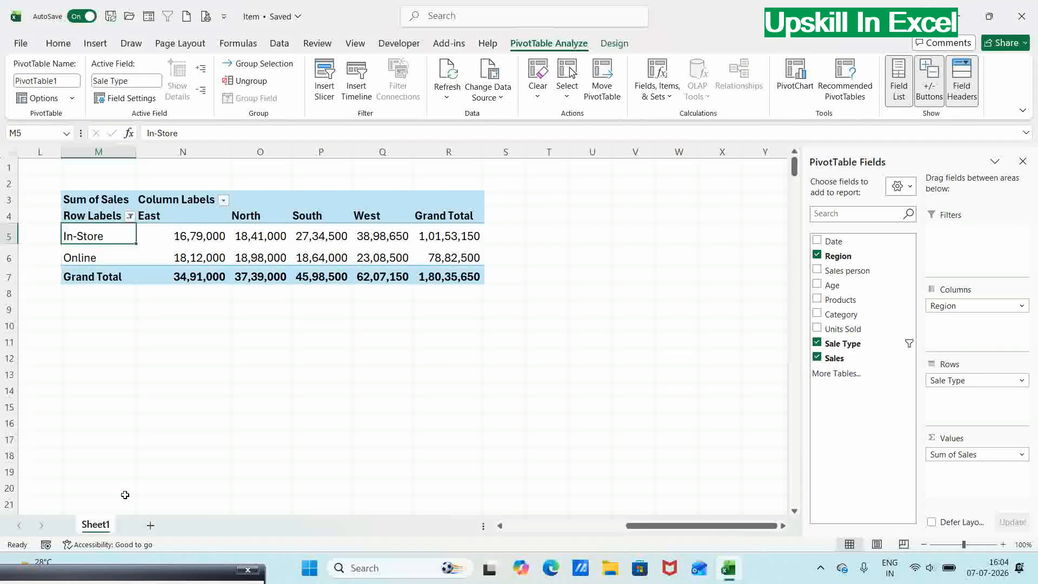